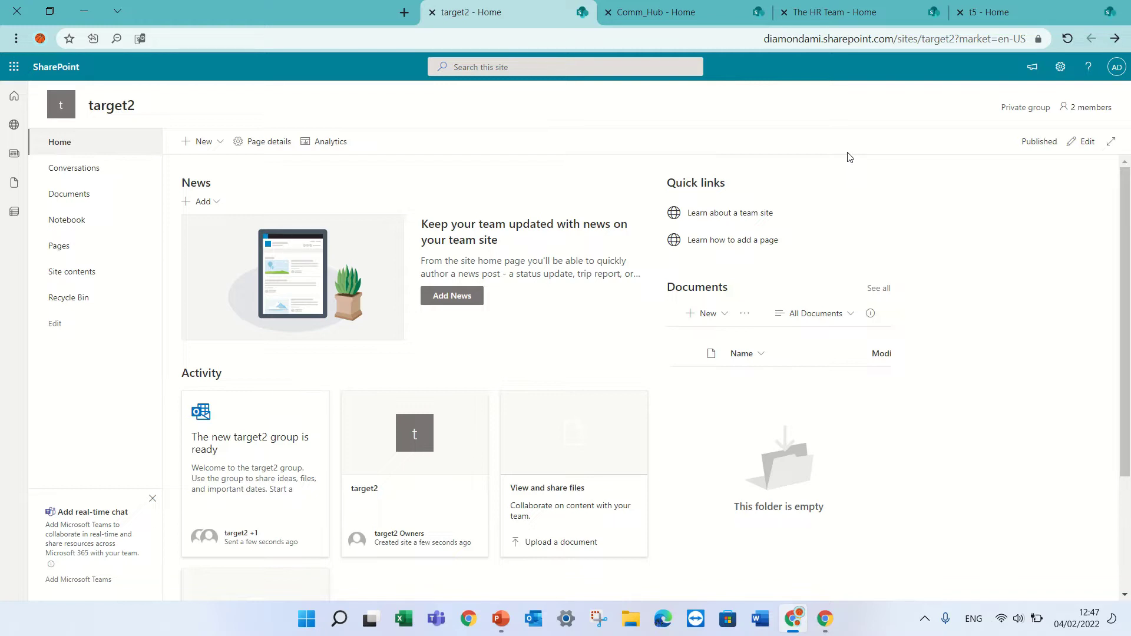
Switch on site navigation audience targeting for target2, save it, and reopen navigation editing.
click(56, 326)
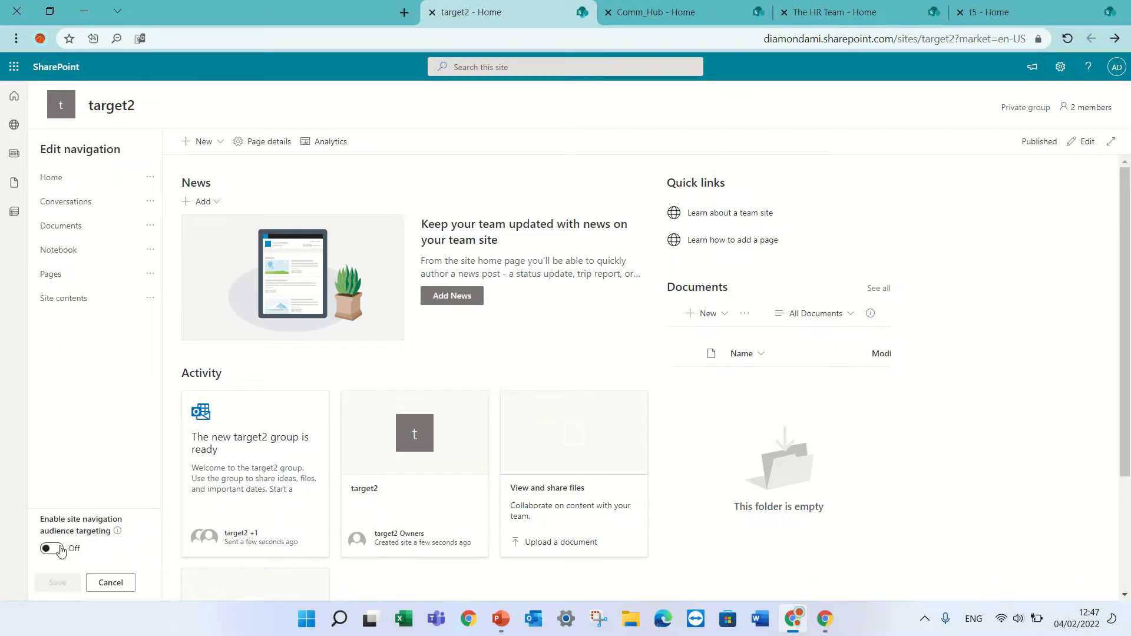
click(52, 549)
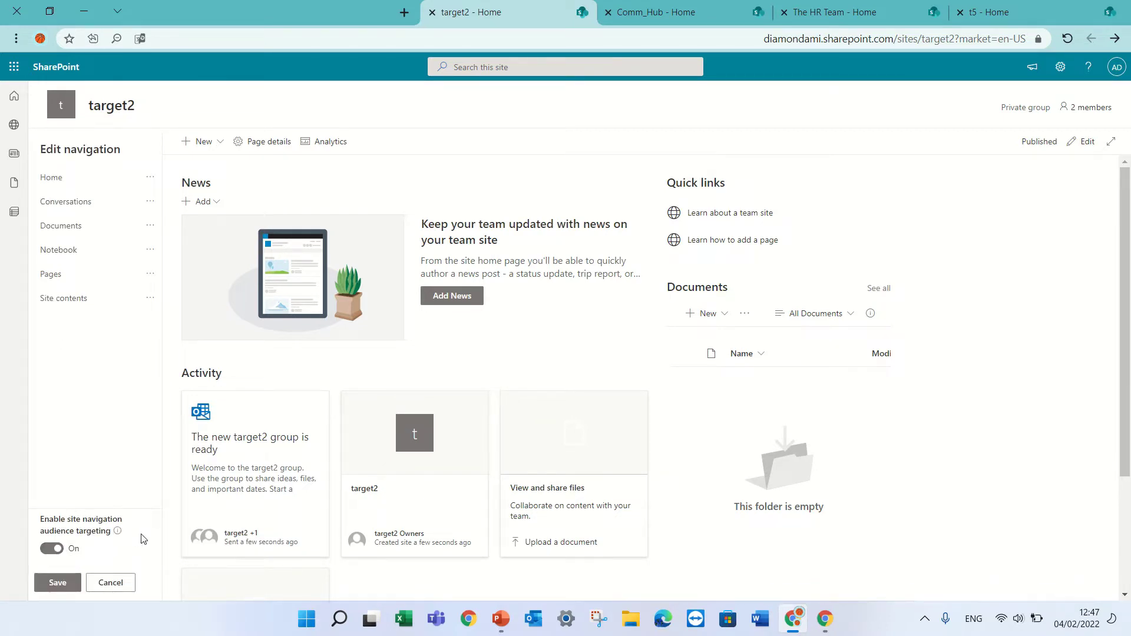
click(66, 581)
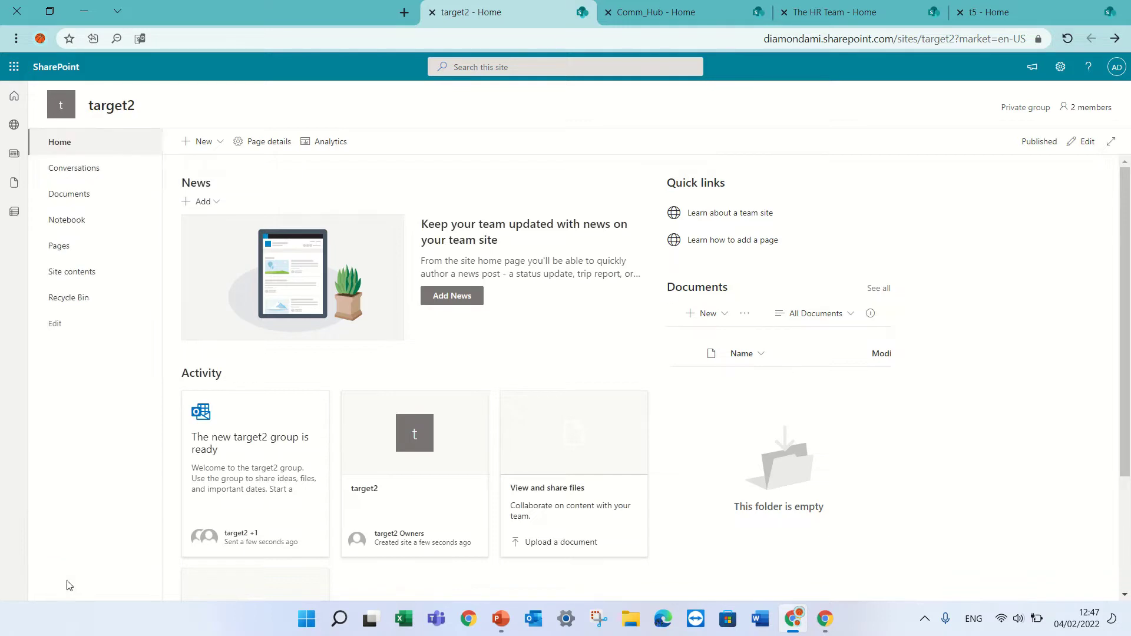
click(62, 324)
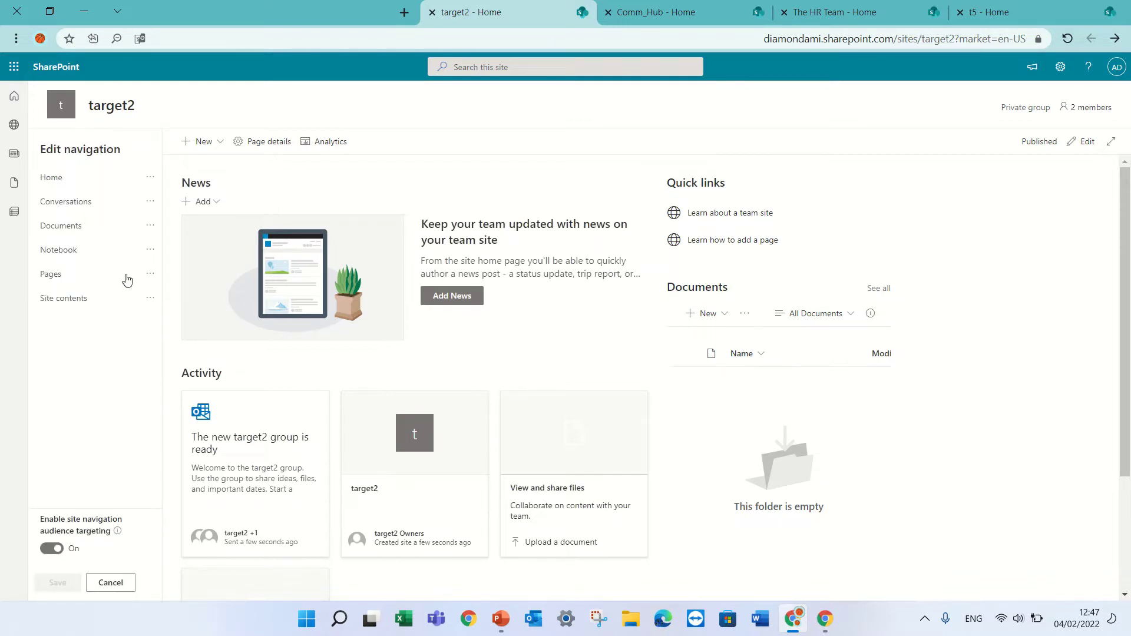
Target the Pages navigation link to The HR Team Members and Sec 1, then save the navigation.
click(151, 276)
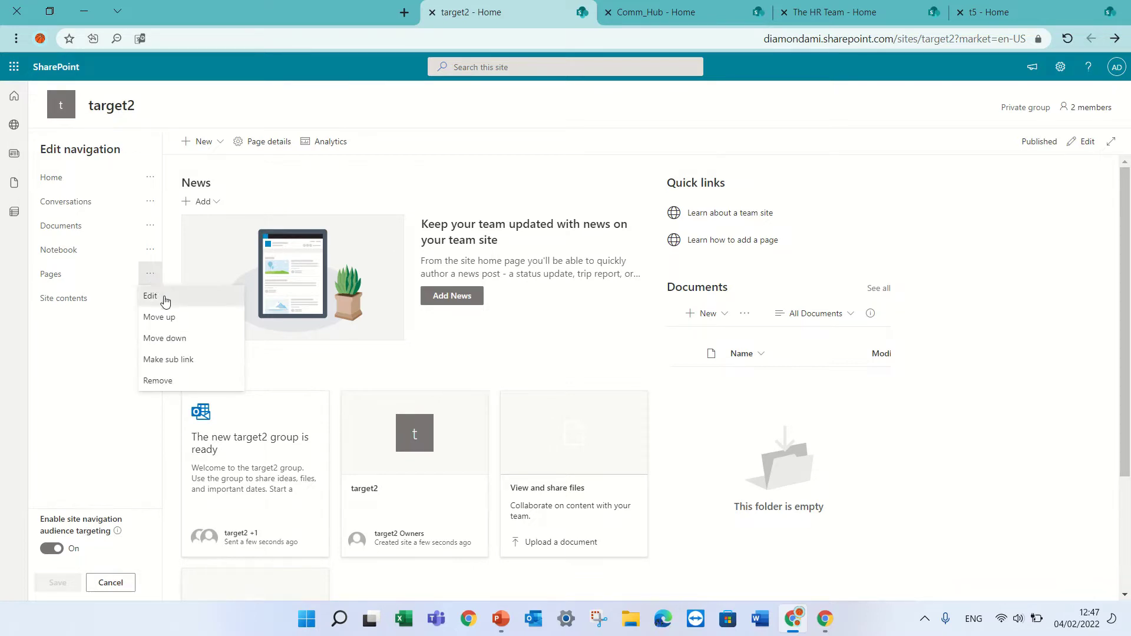
click(152, 296)
click(230, 346)
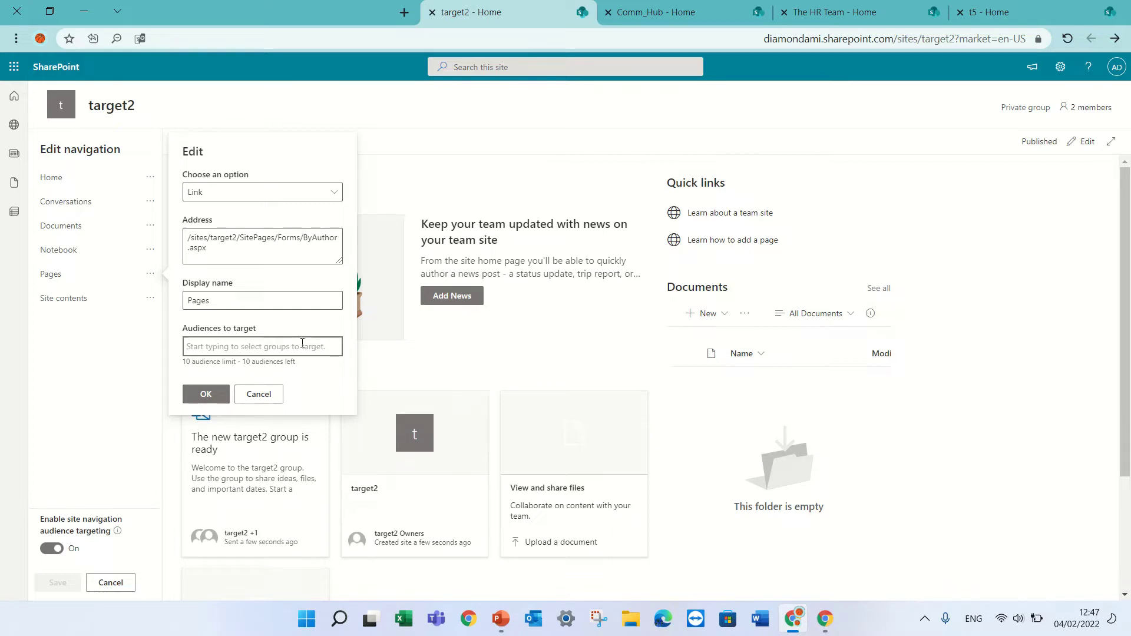
text(hr)
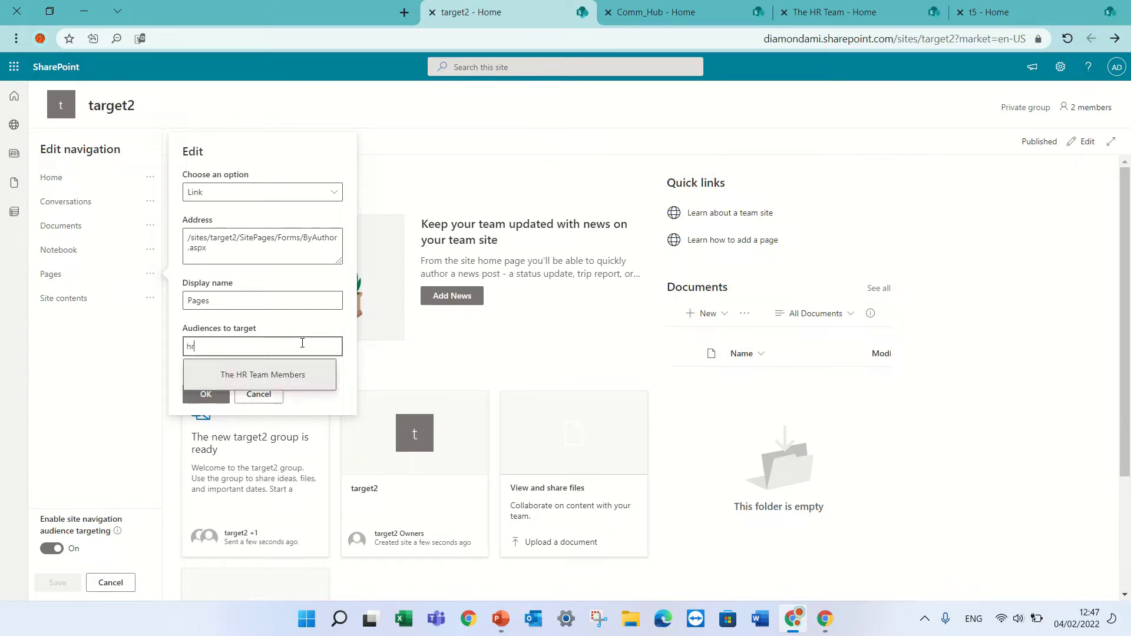
click(268, 383)
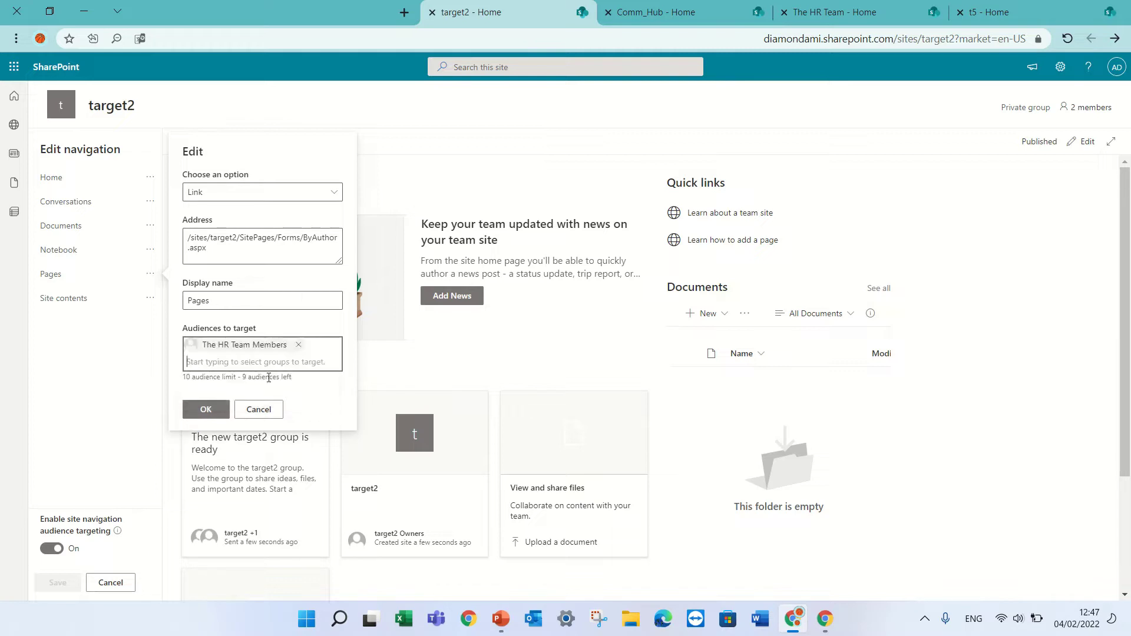
text(sec)
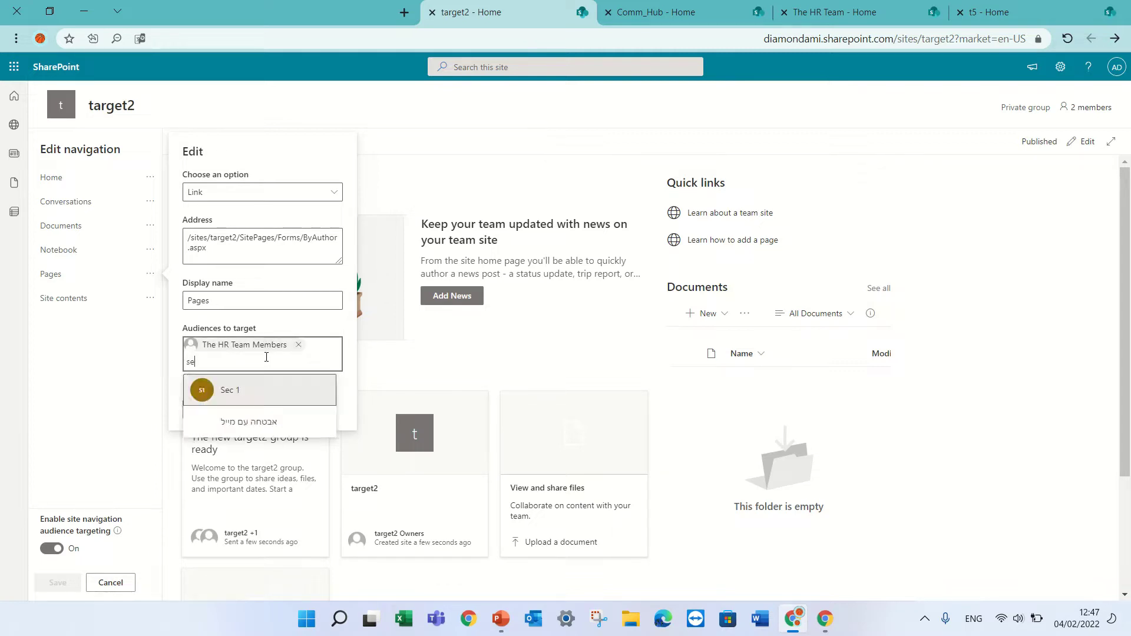
click(246, 386)
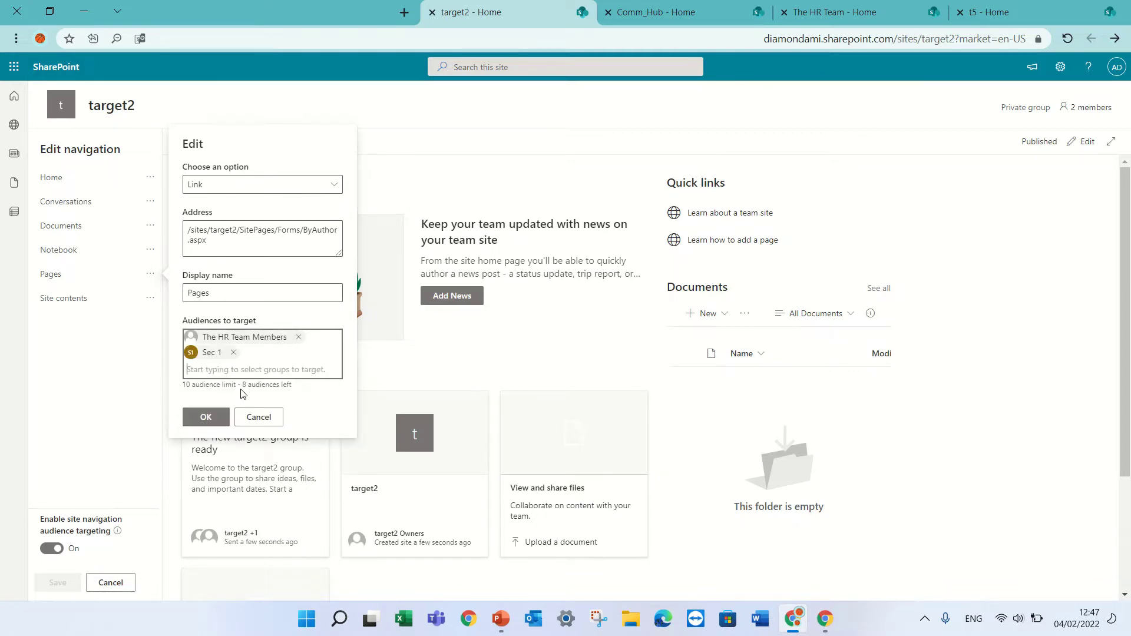
click(215, 419)
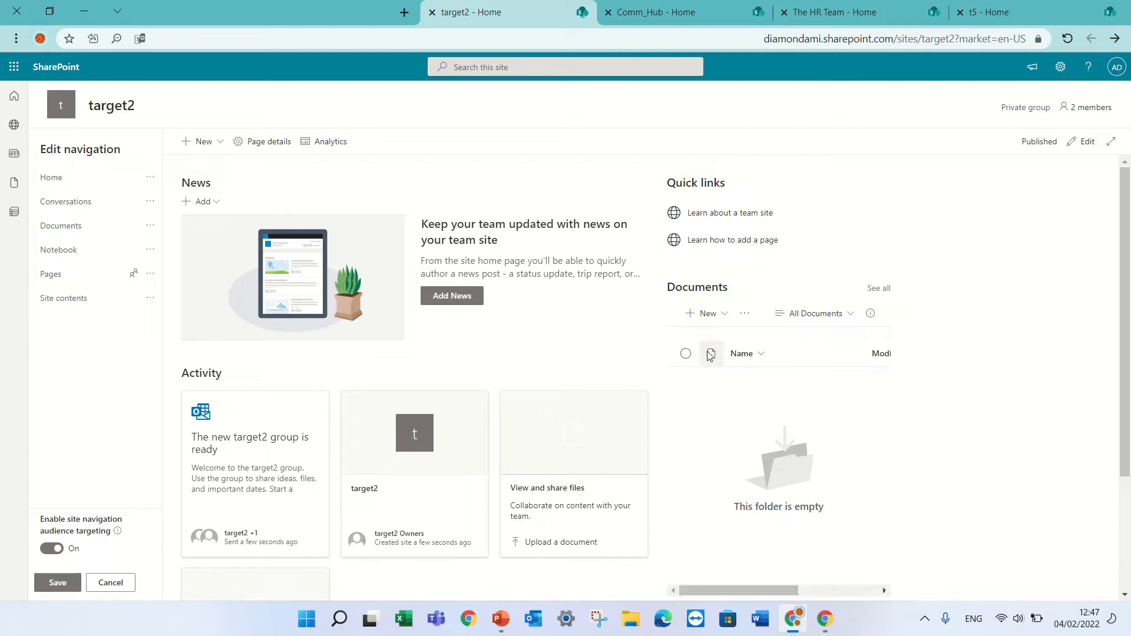
click(58, 583)
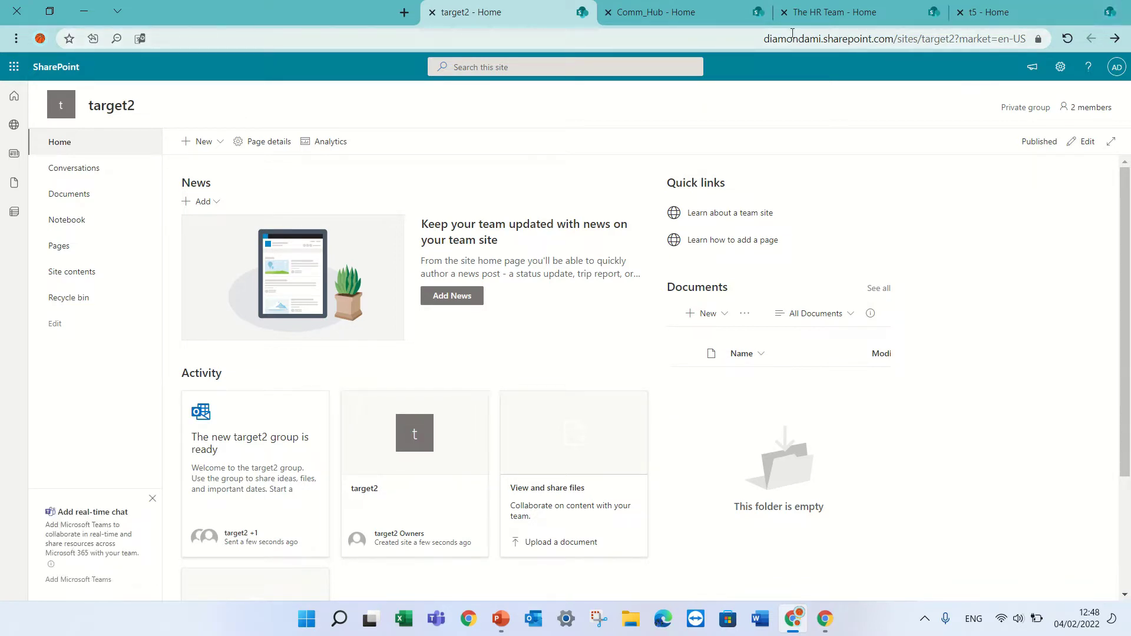
click(1066, 39)
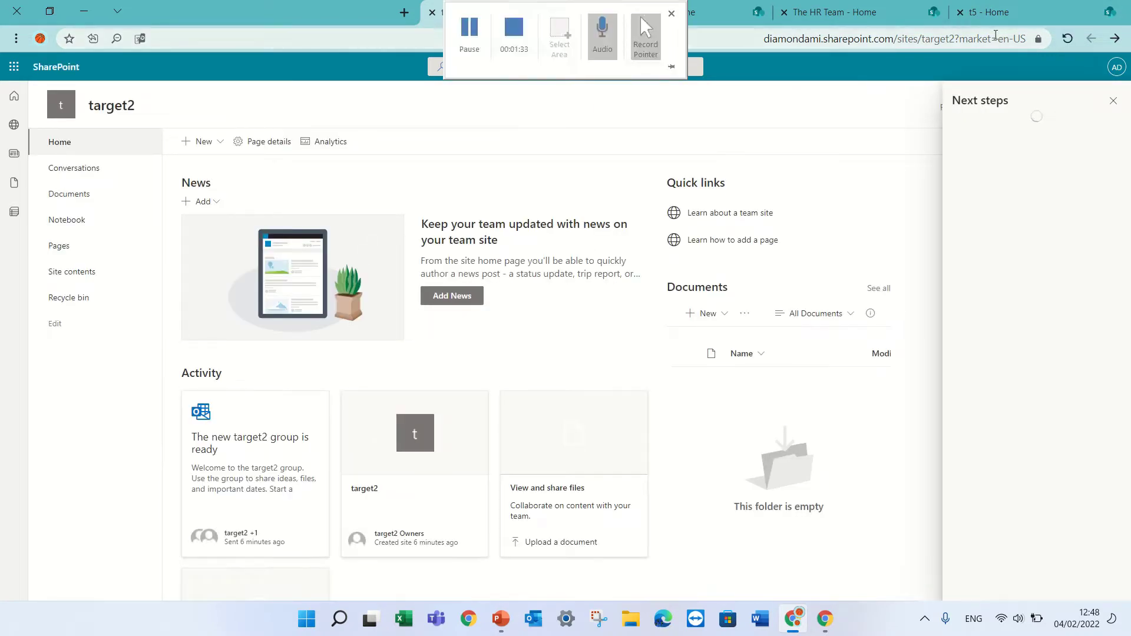
click(995, 39)
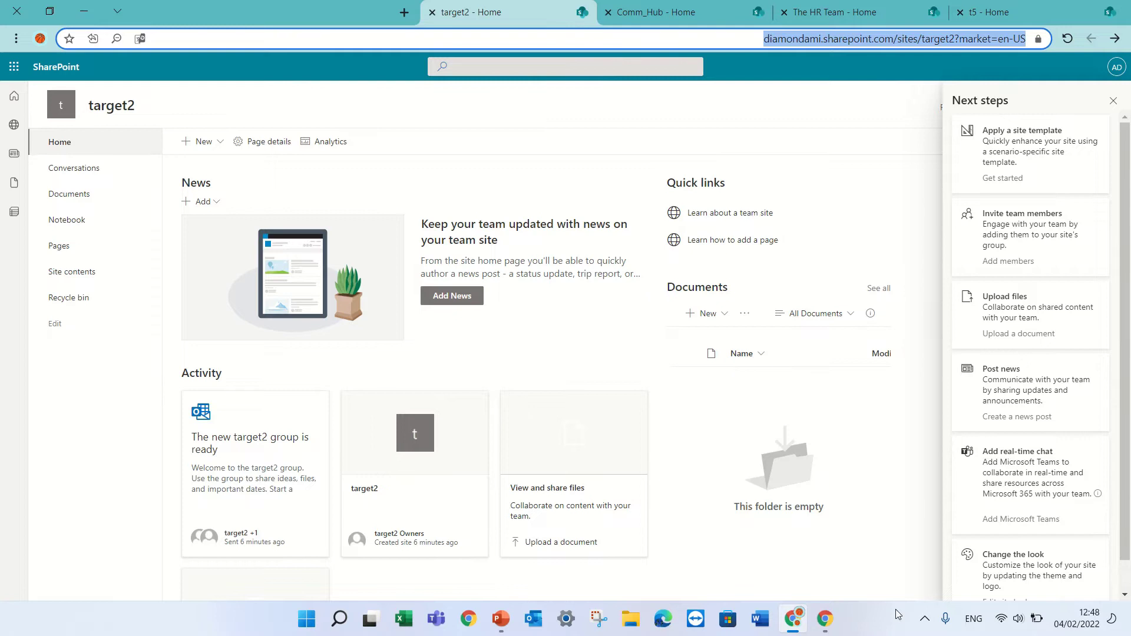
click(825, 619)
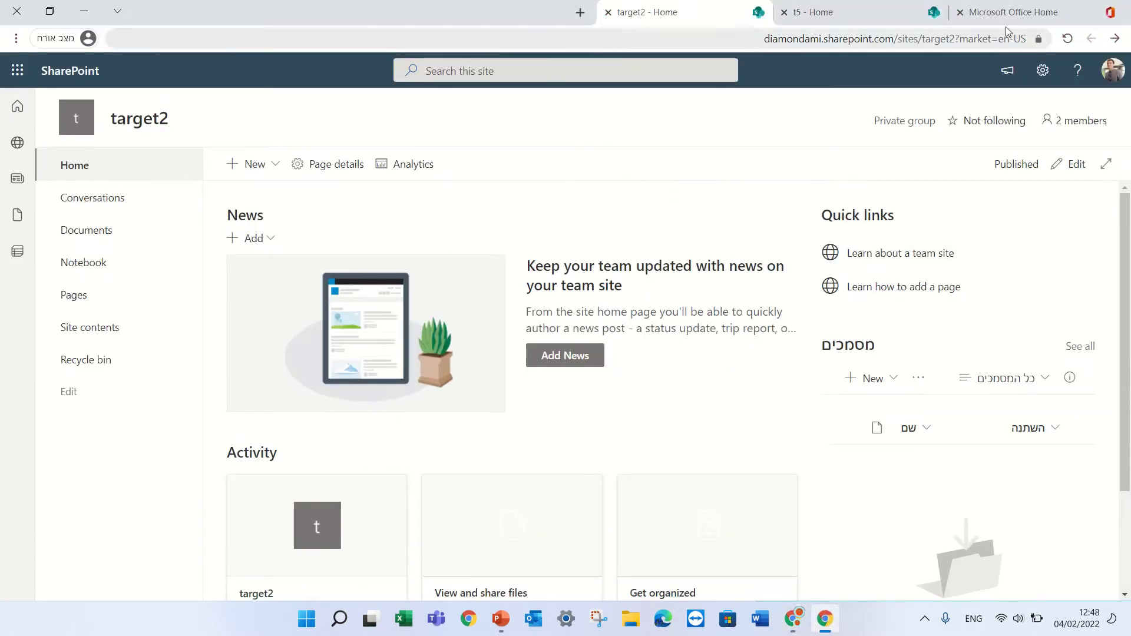
click(1067, 39)
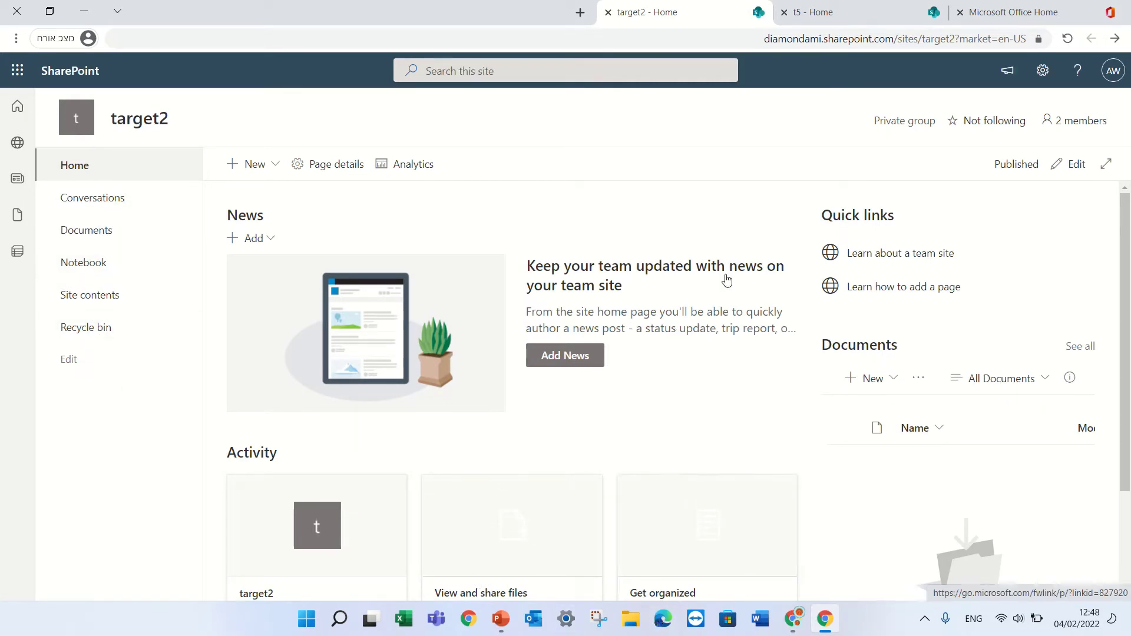
click(793, 620)
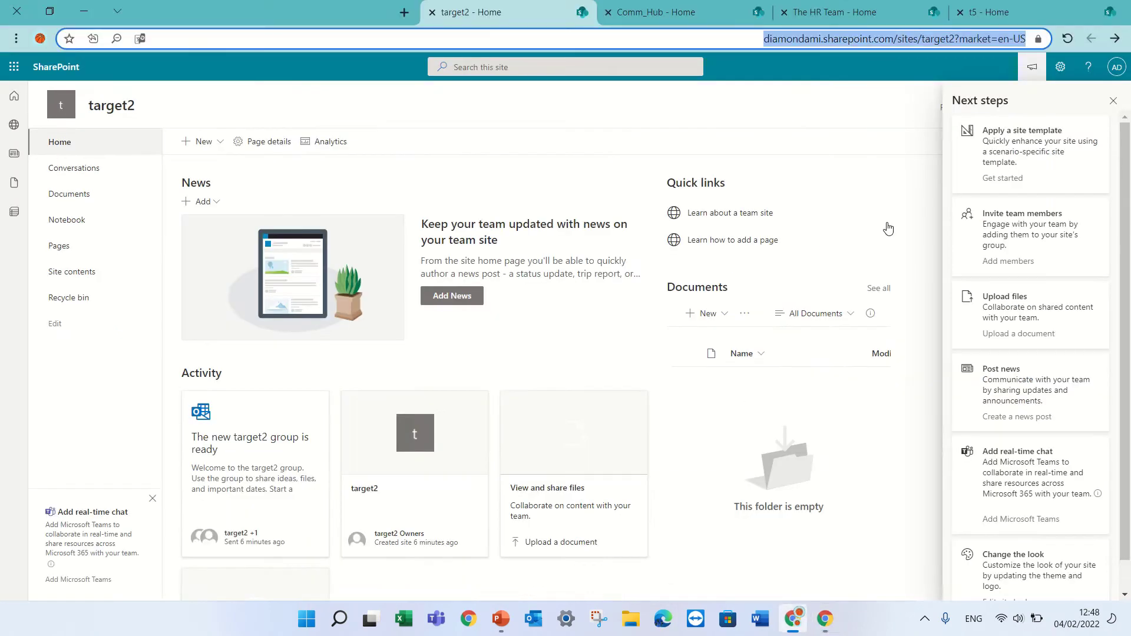
click(1113, 101)
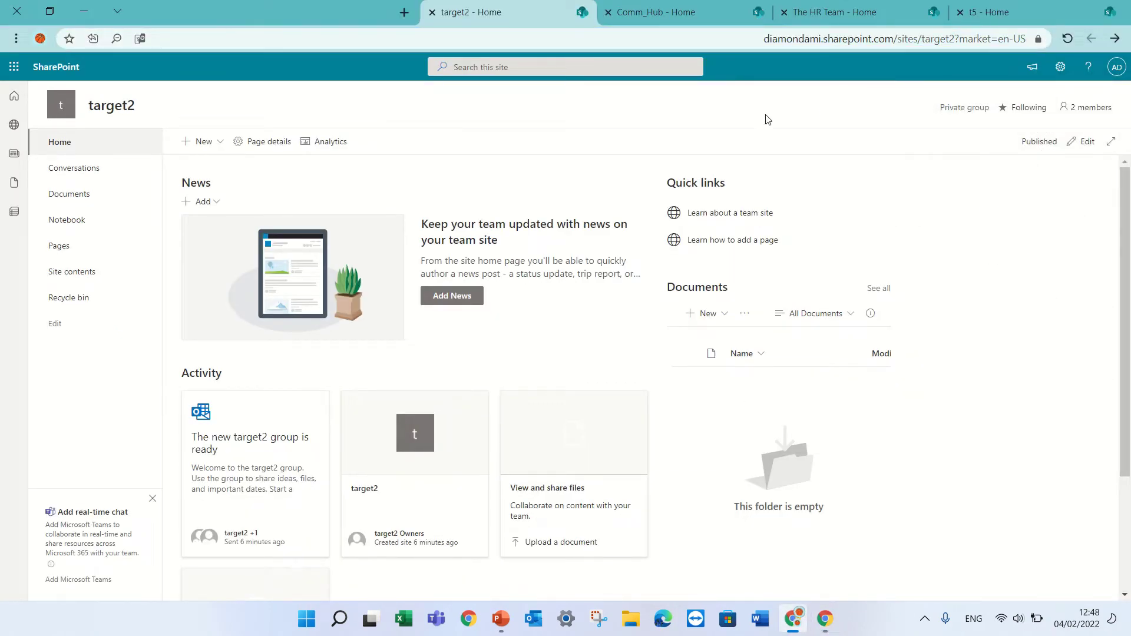
On Comm_Hub, edit the hub navigation and toggle audience targeting off and back on.
key(ctrl+Tab)
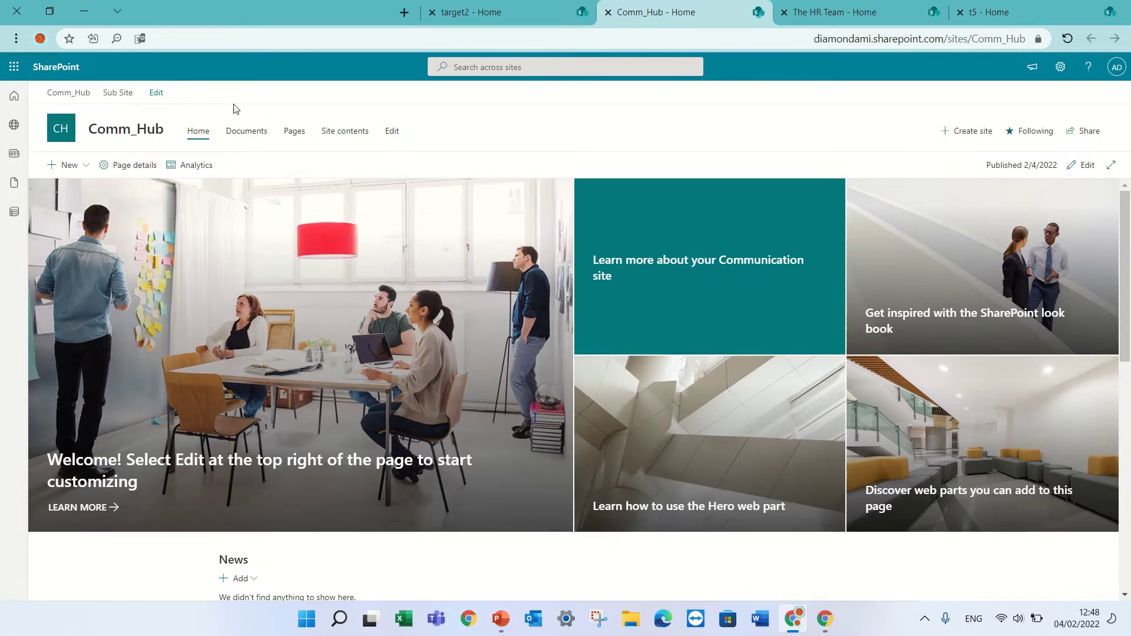
click(156, 96)
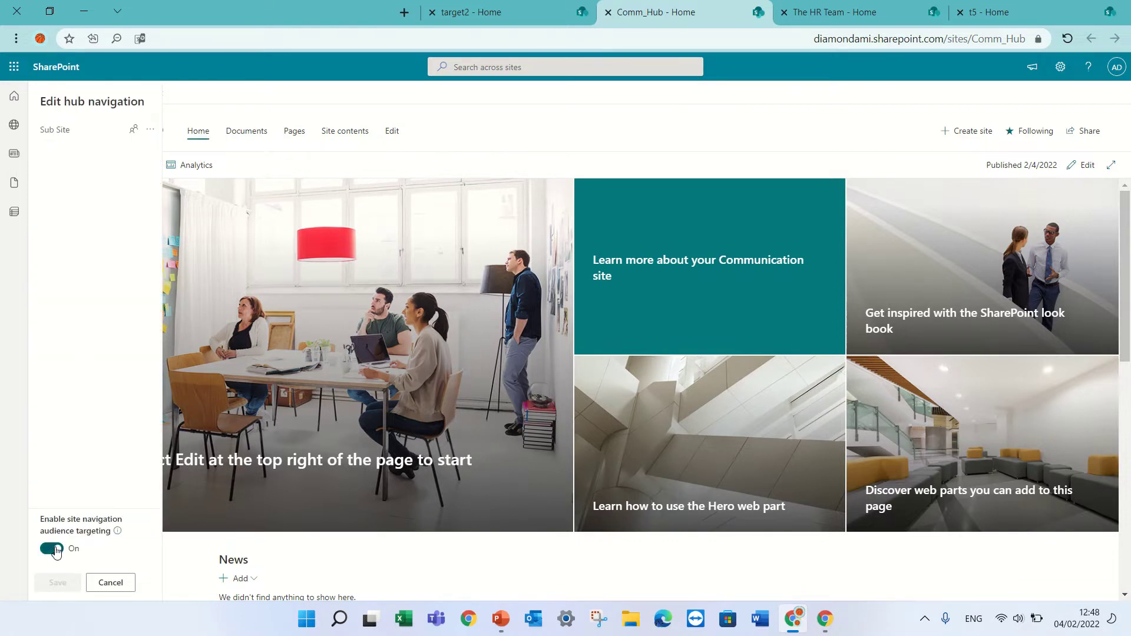
click(54, 550)
click(55, 550)
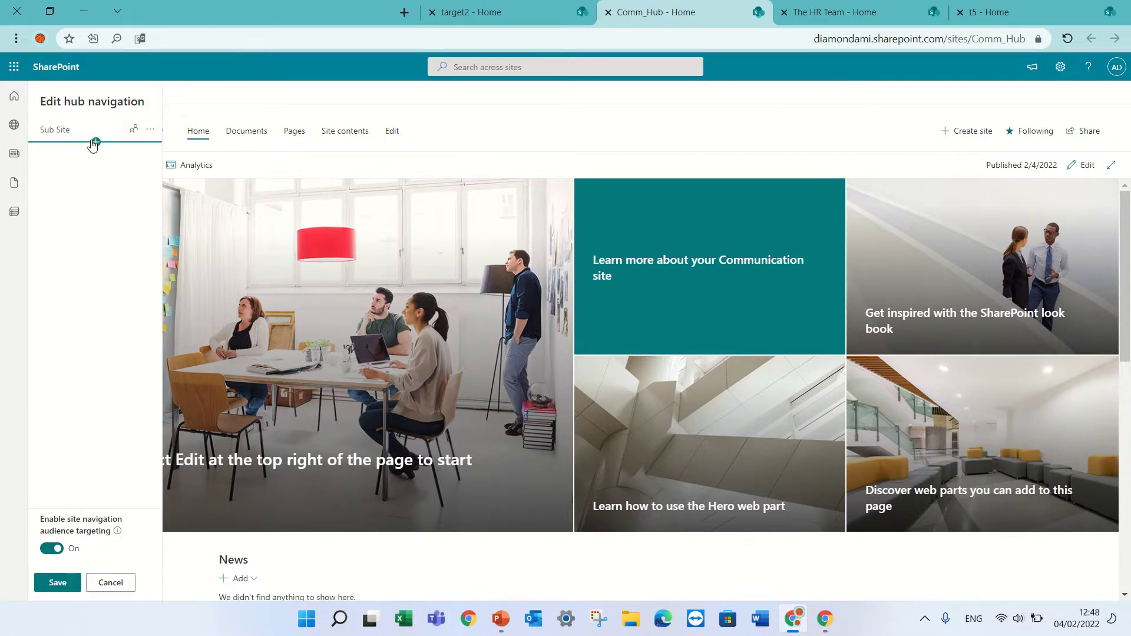
Keep the Sub Site link's existing audiences and save the hub navigation.
click(149, 136)
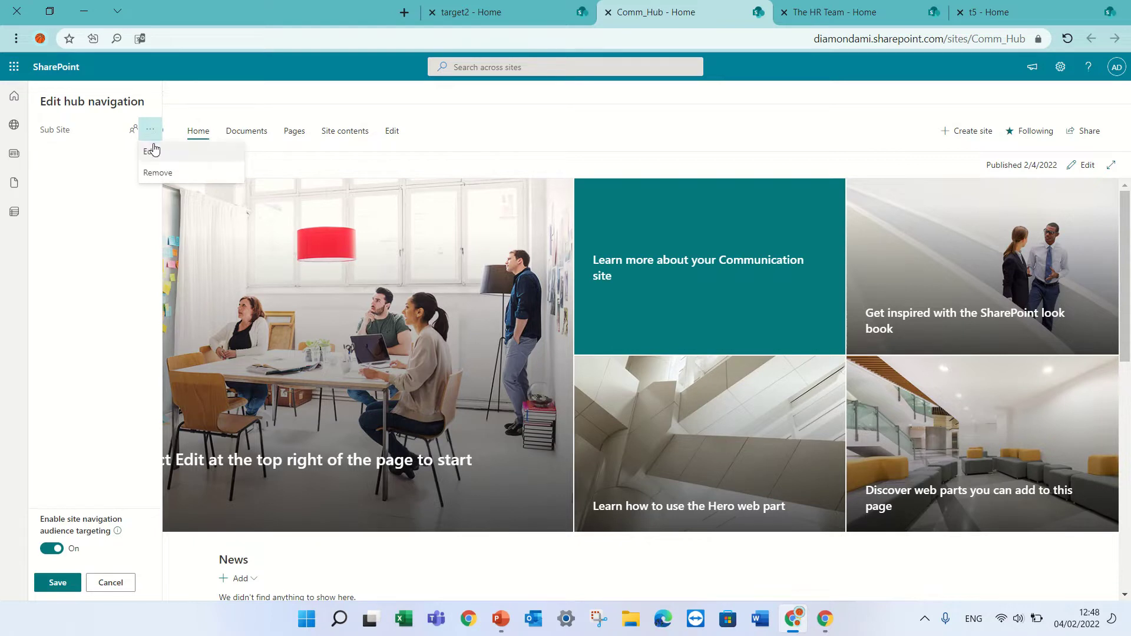
click(150, 151)
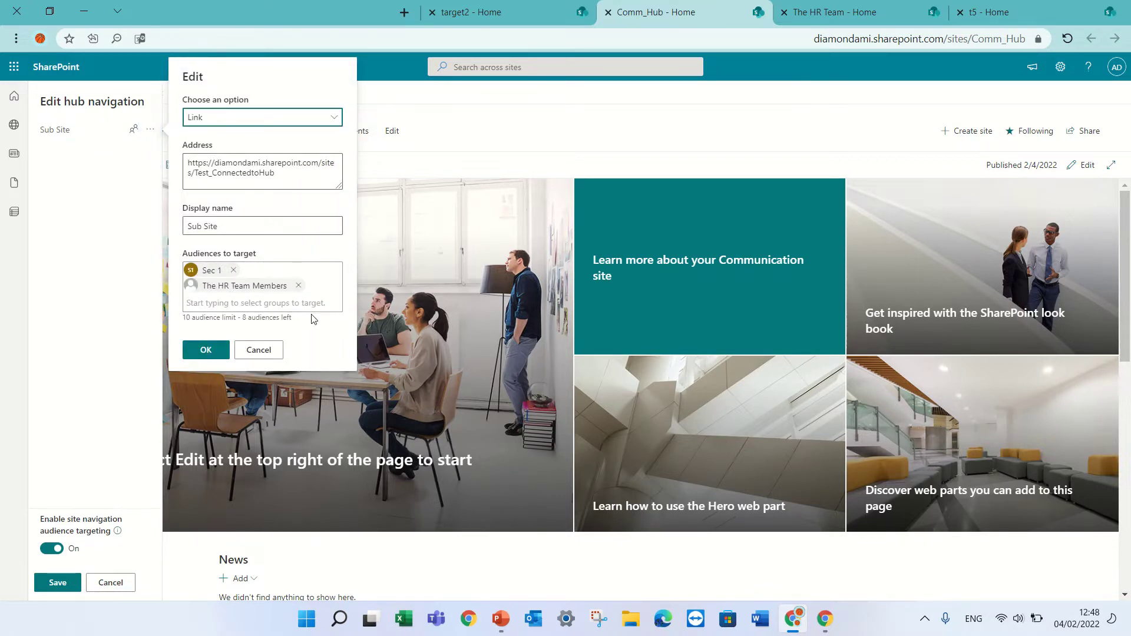
click(223, 351)
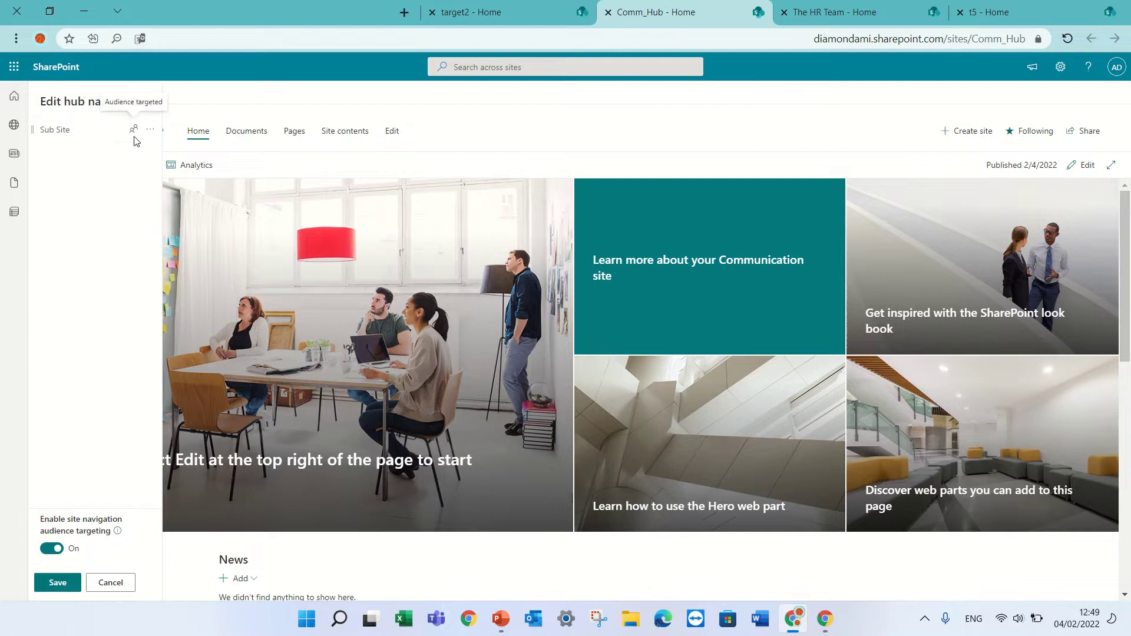
click(61, 582)
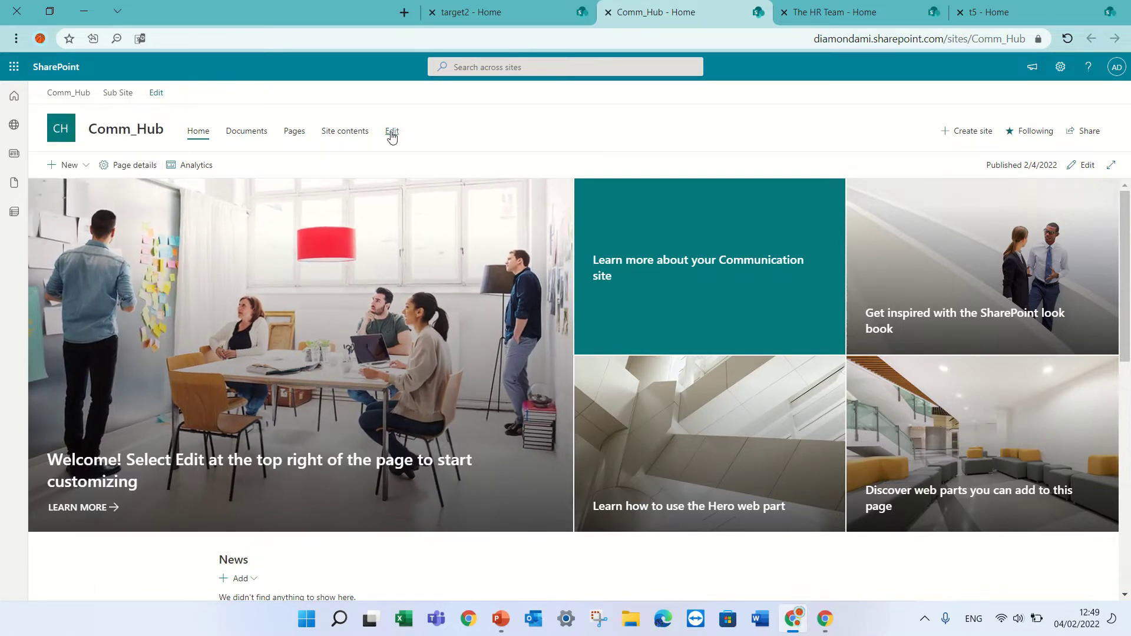
Review the Pages link's audiences, save Comm_Hub site navigation, then view target2 as the guest user.
click(392, 132)
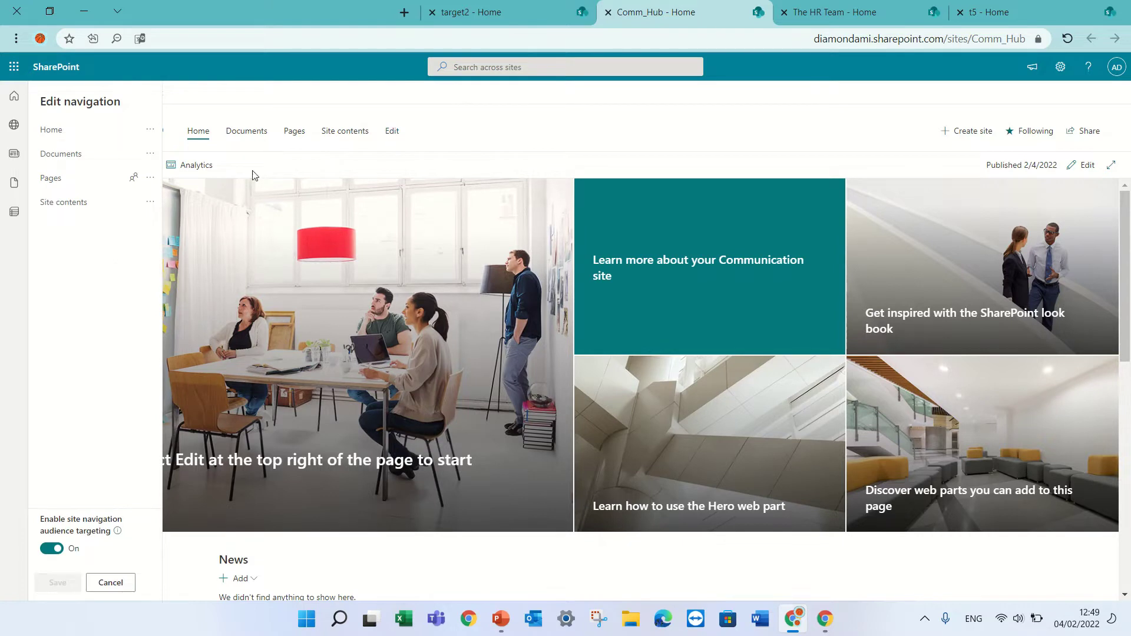
click(150, 179)
click(150, 199)
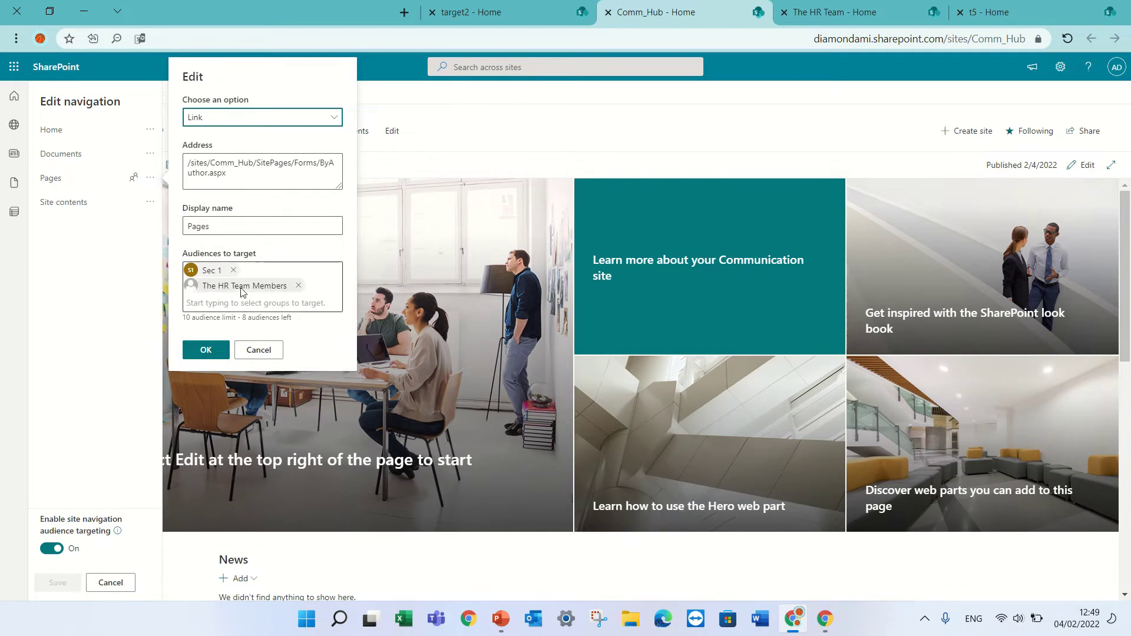
click(212, 351)
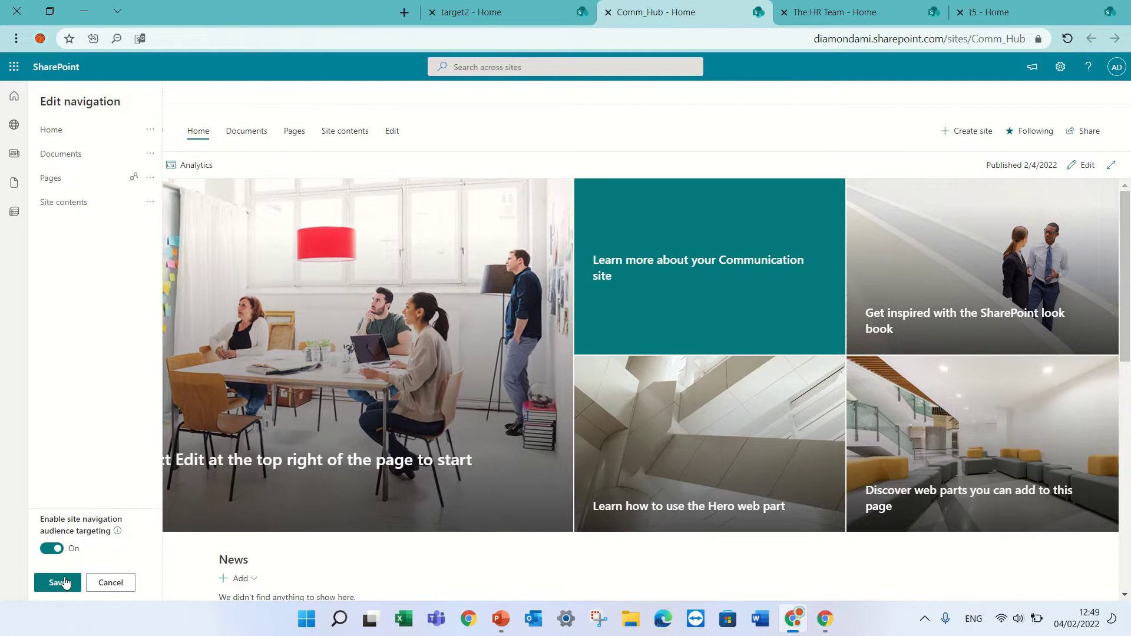
click(54, 581)
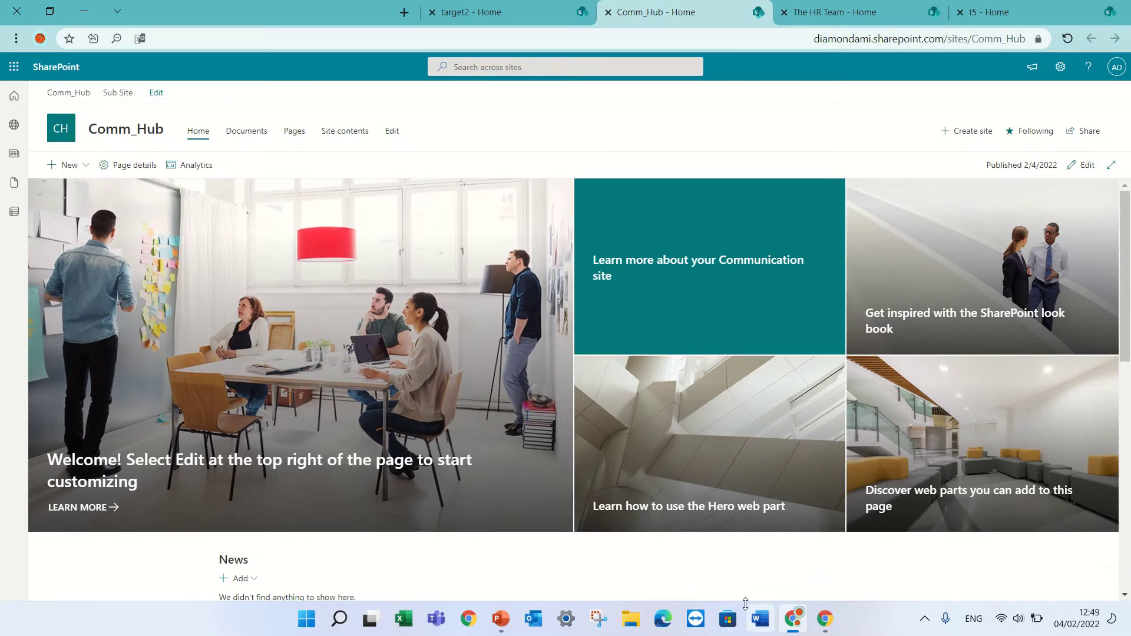
click(793, 618)
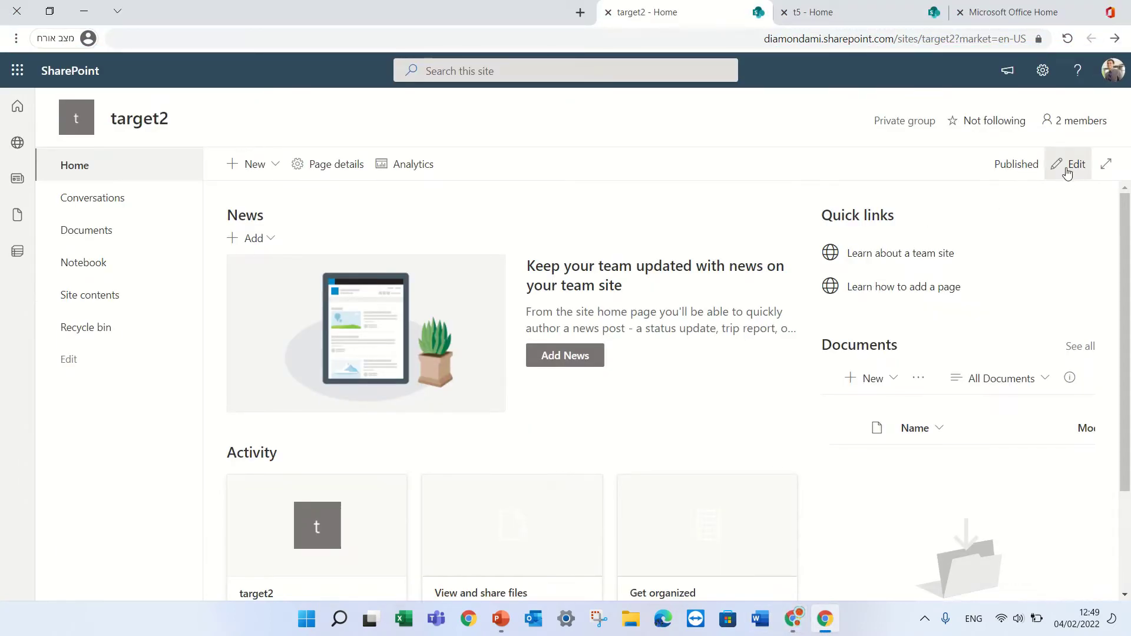
Return to the original window and switch to the target2 team site.
click(793, 619)
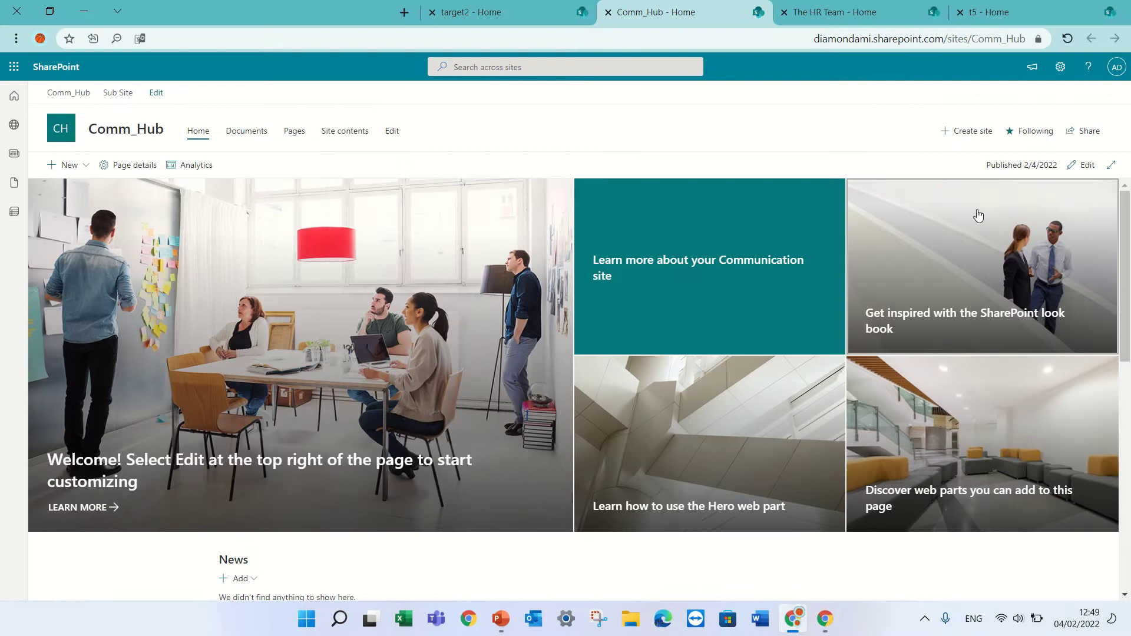
mouse_move(984, 5)
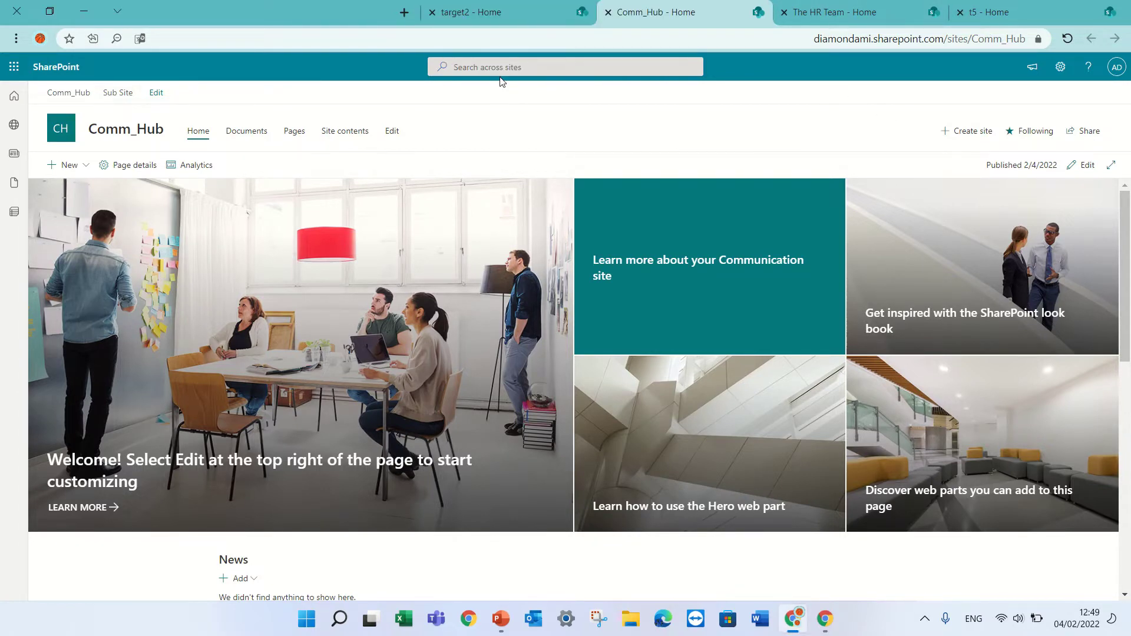
click(478, 12)
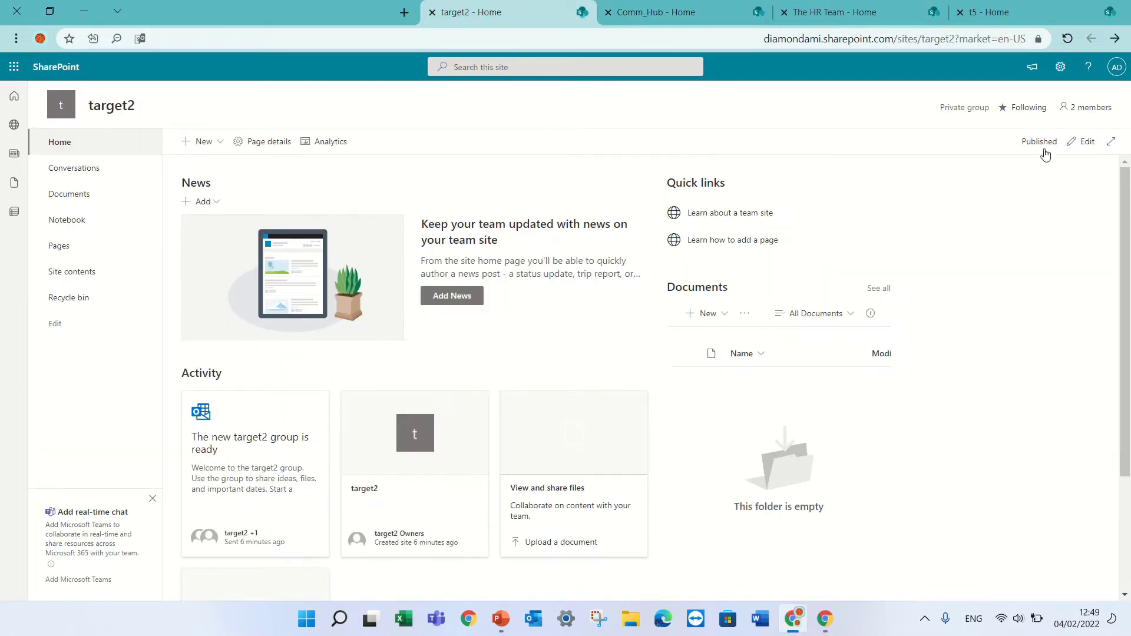
Edit the home page and turn on audience targeting in the Quick links web part settings.
click(1087, 142)
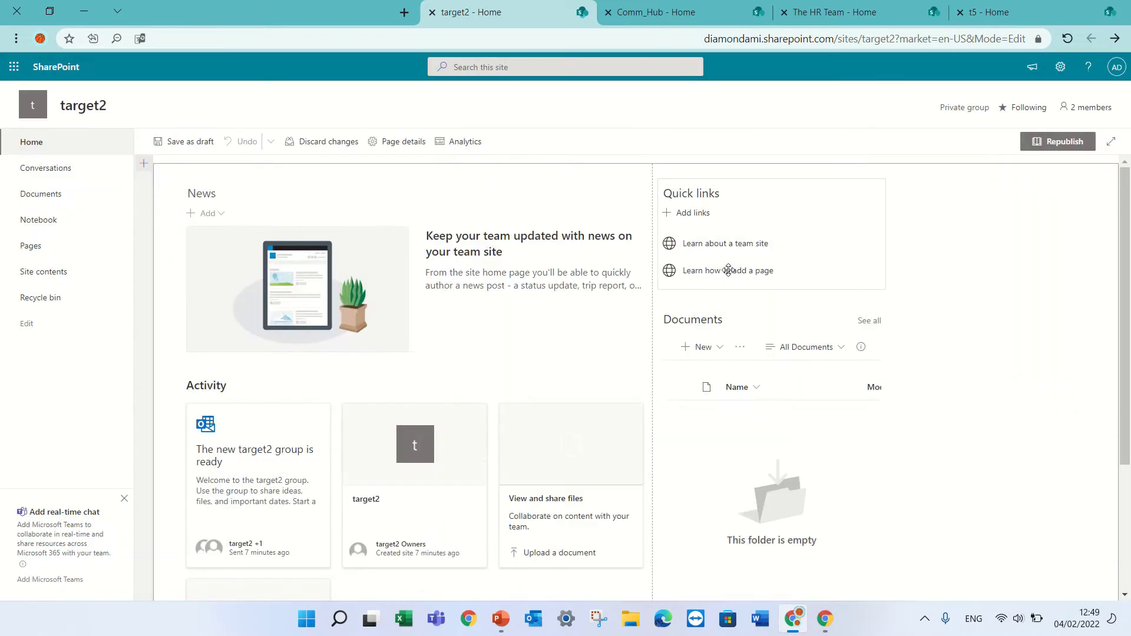
click(787, 200)
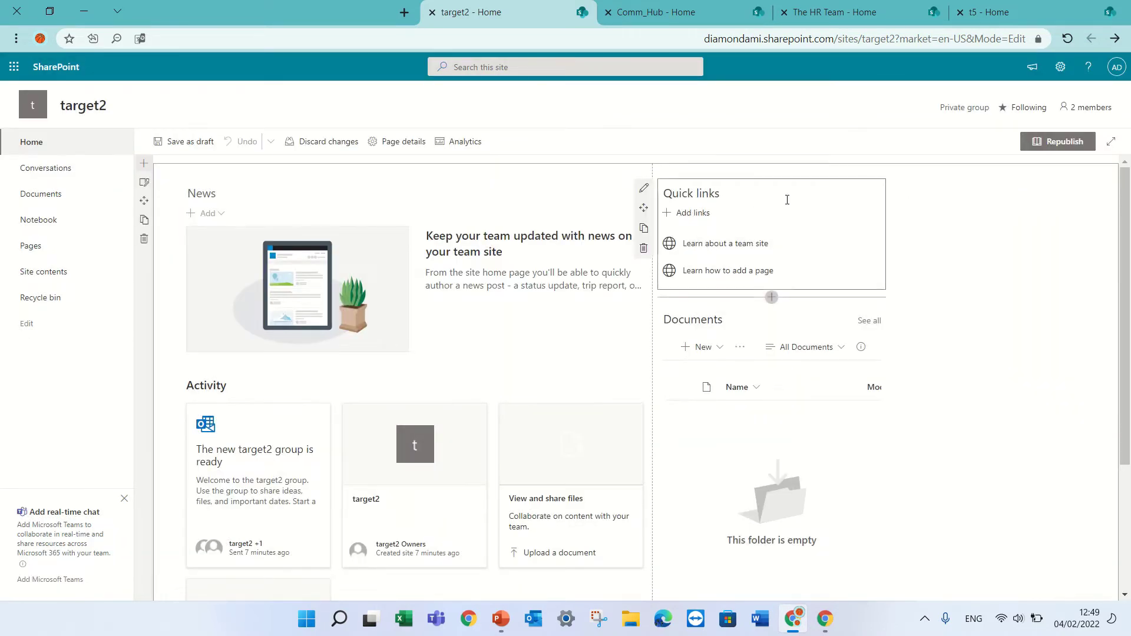
click(643, 188)
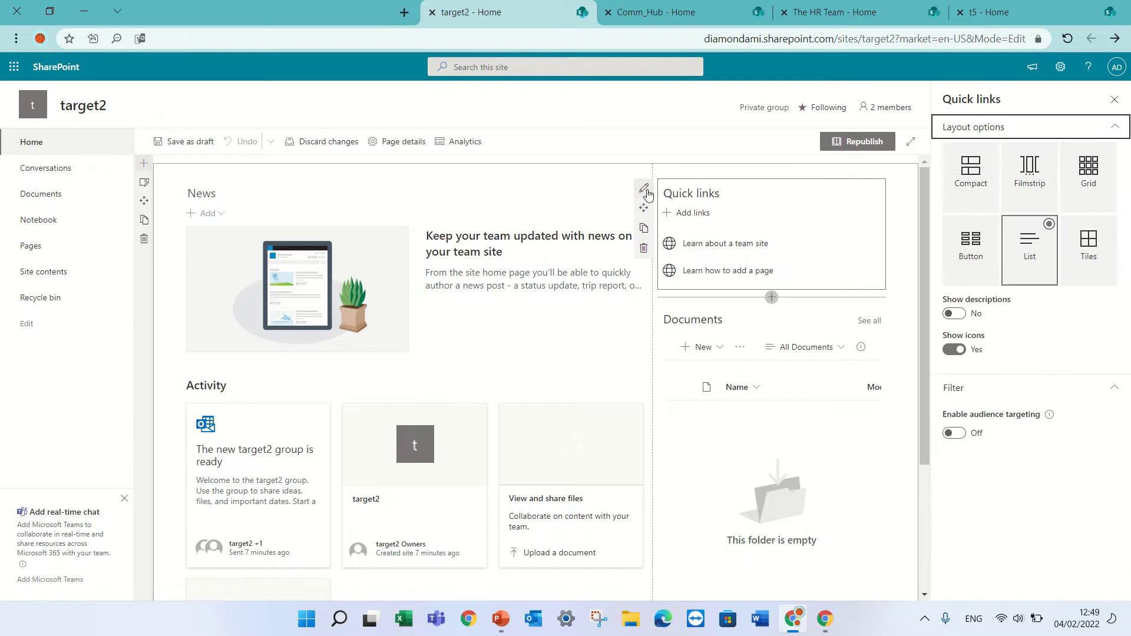
click(954, 433)
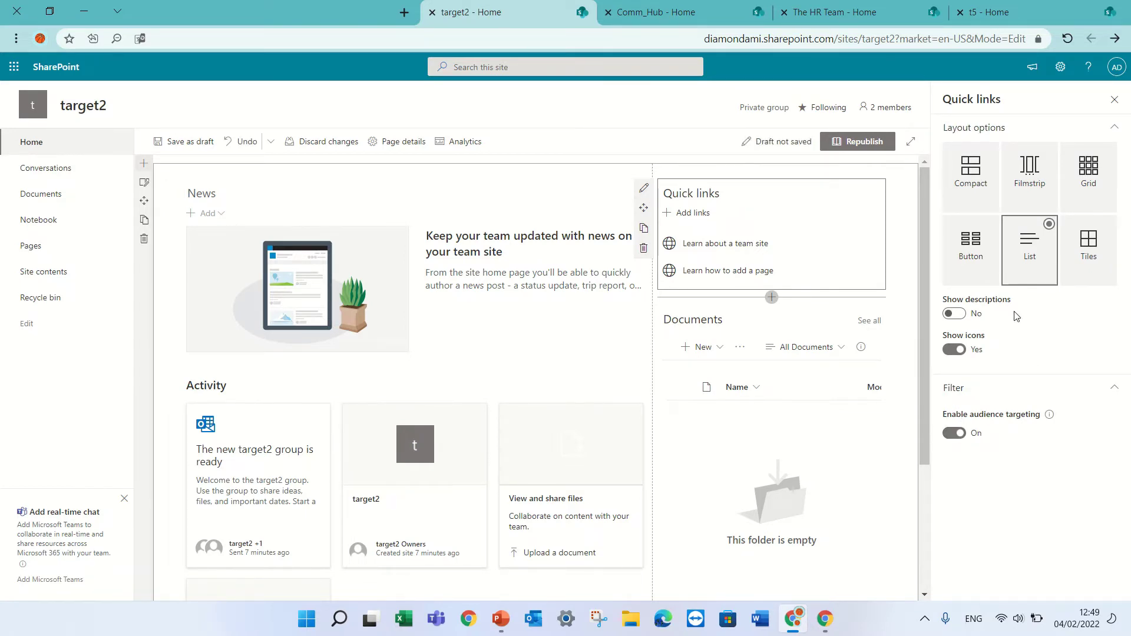
click(1111, 106)
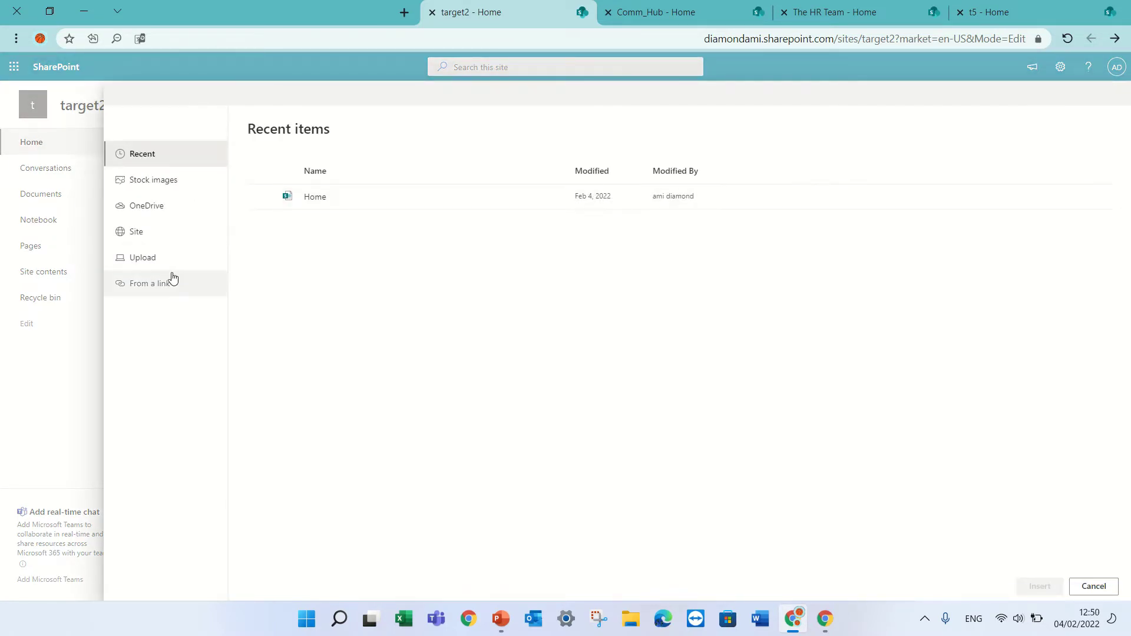
Browse Site and OneDrive, back out of Document_2022-01-24_12-43.pdf, and return to 'From a link'.
click(171, 281)
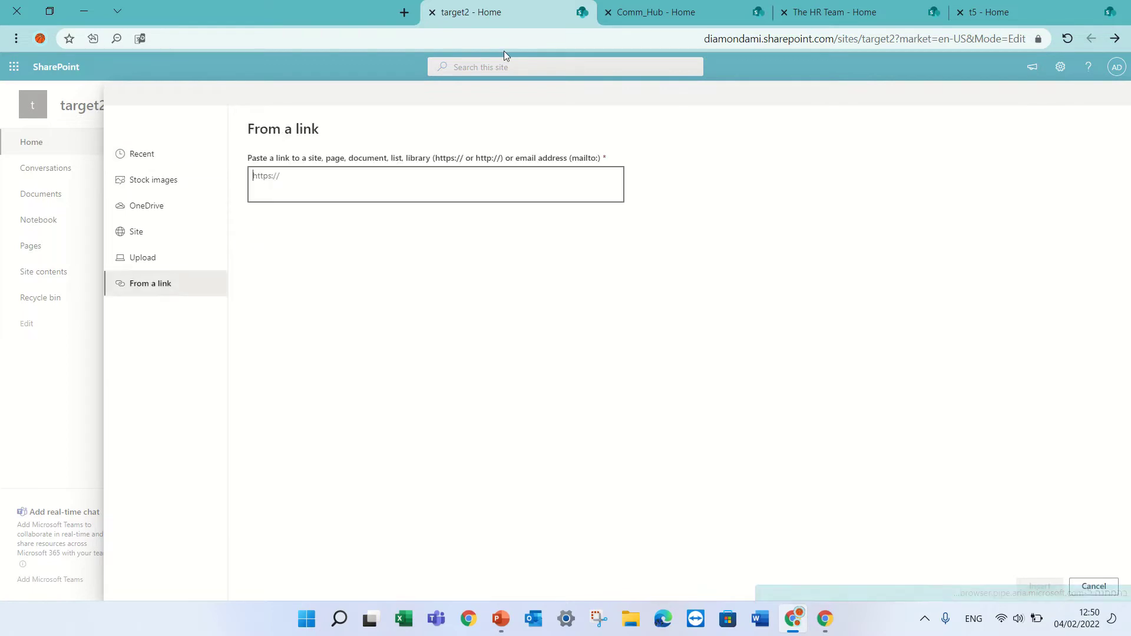
click(172, 235)
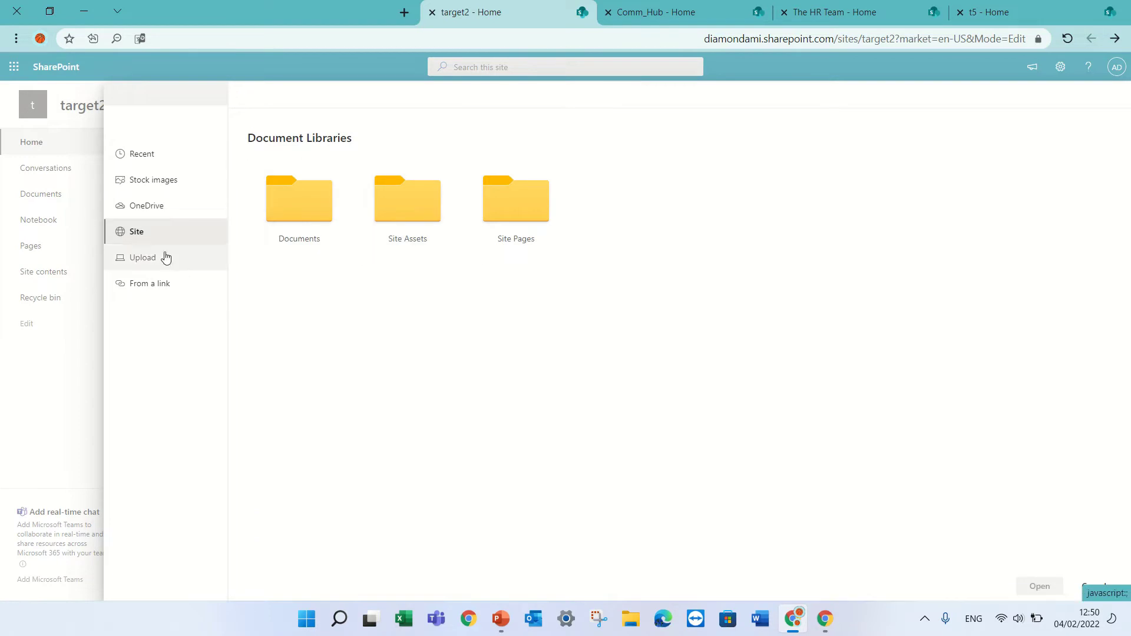
click(183, 205)
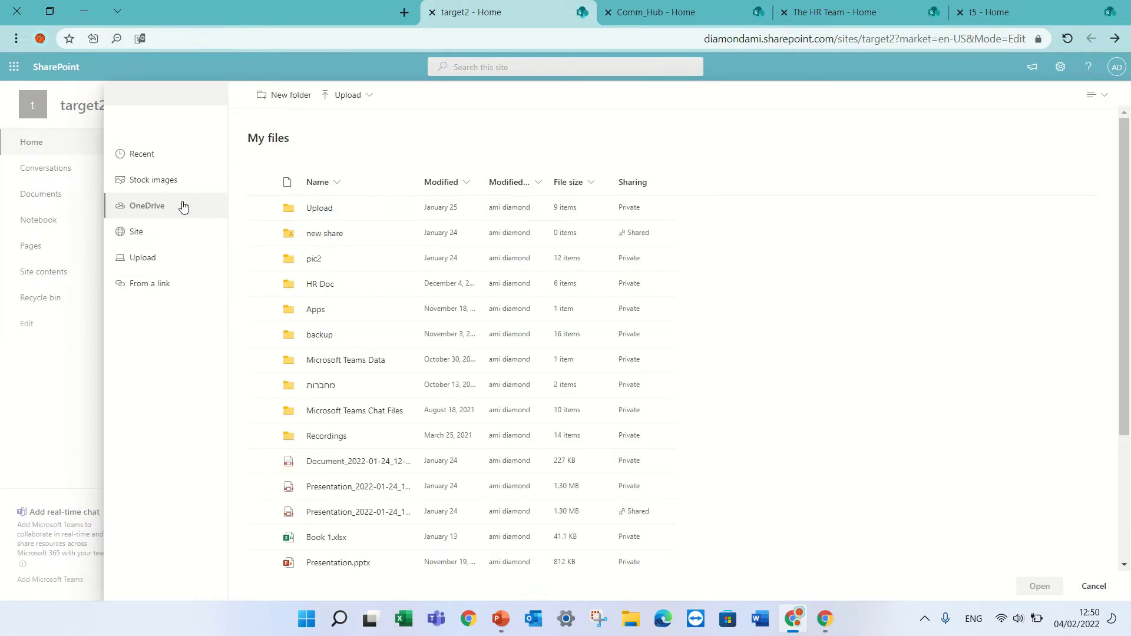
click(324, 466)
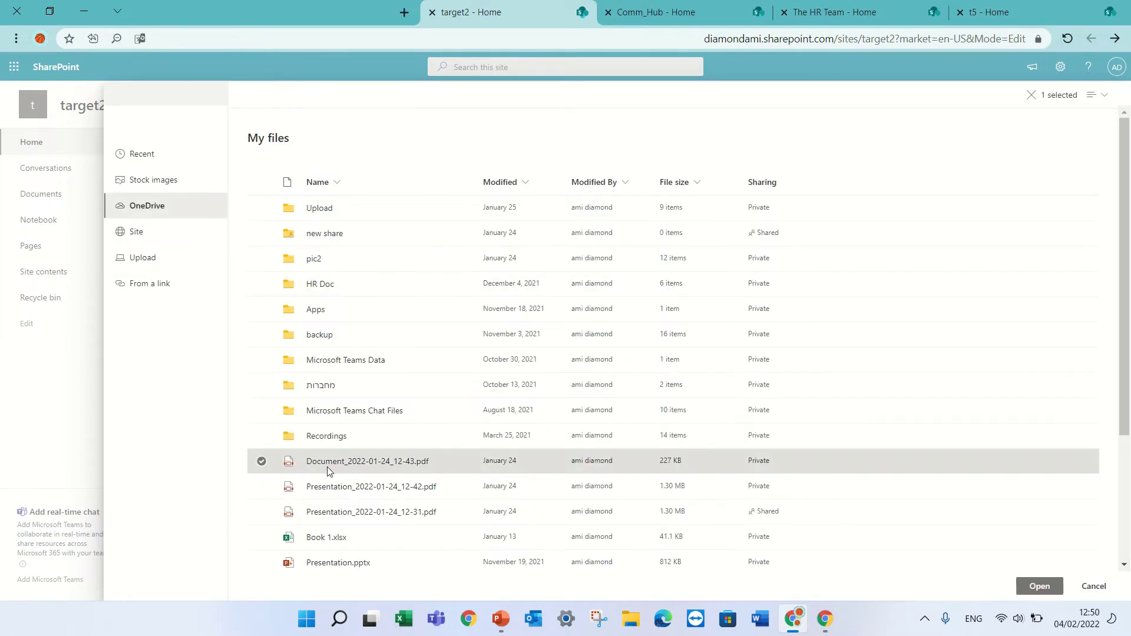
click(1039, 586)
click(625, 365)
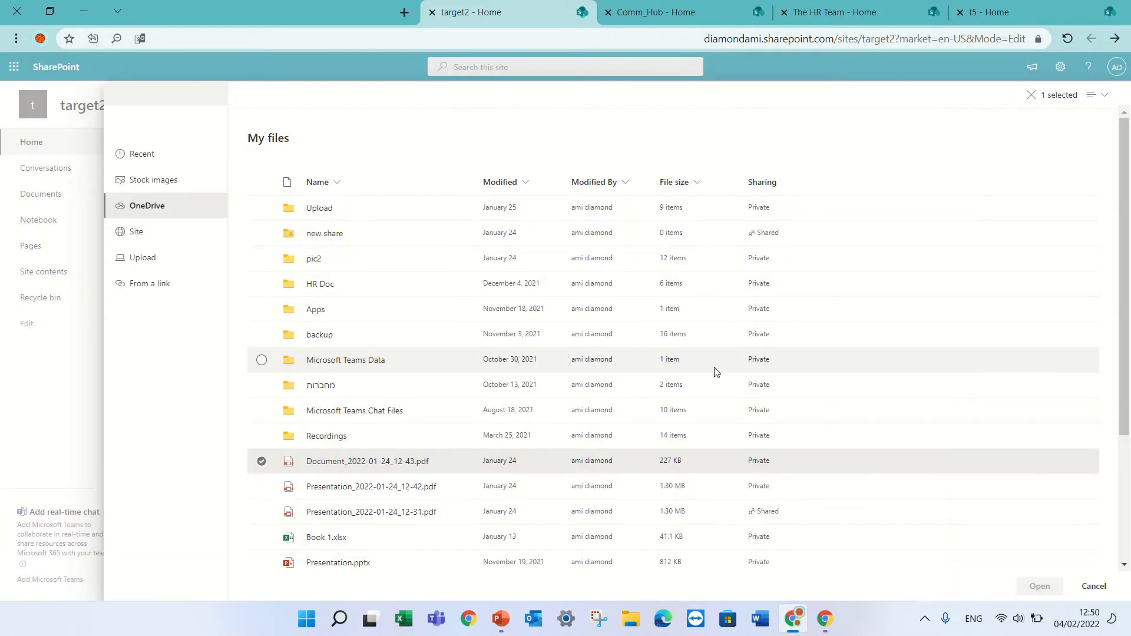
click(170, 289)
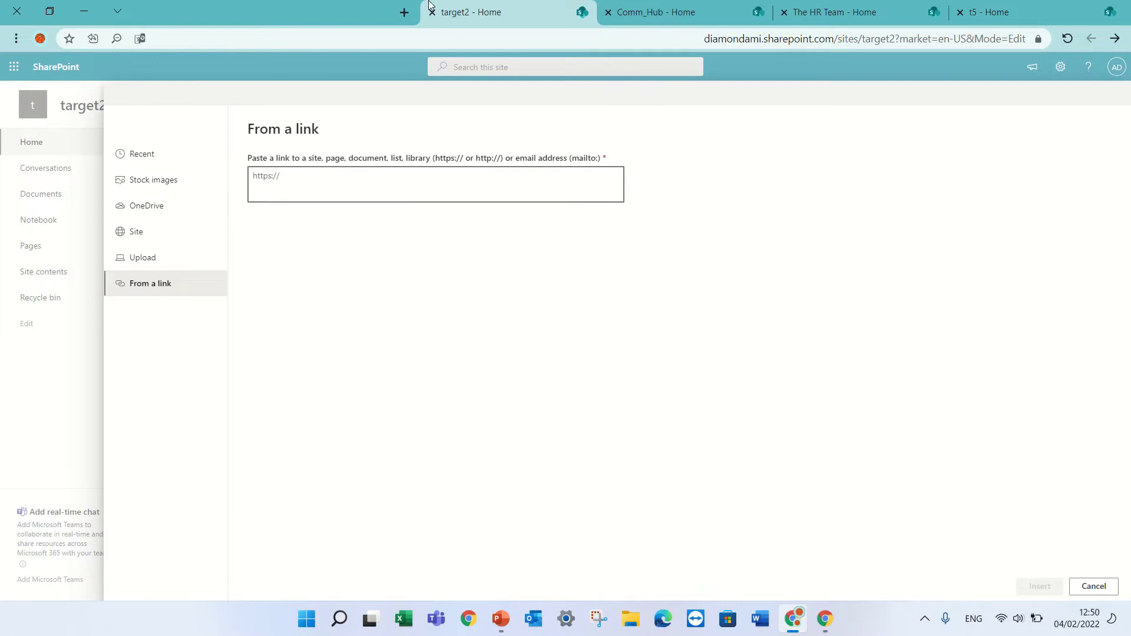
Search the web for cnn in a new browser tab.
click(404, 12)
click(401, 39)
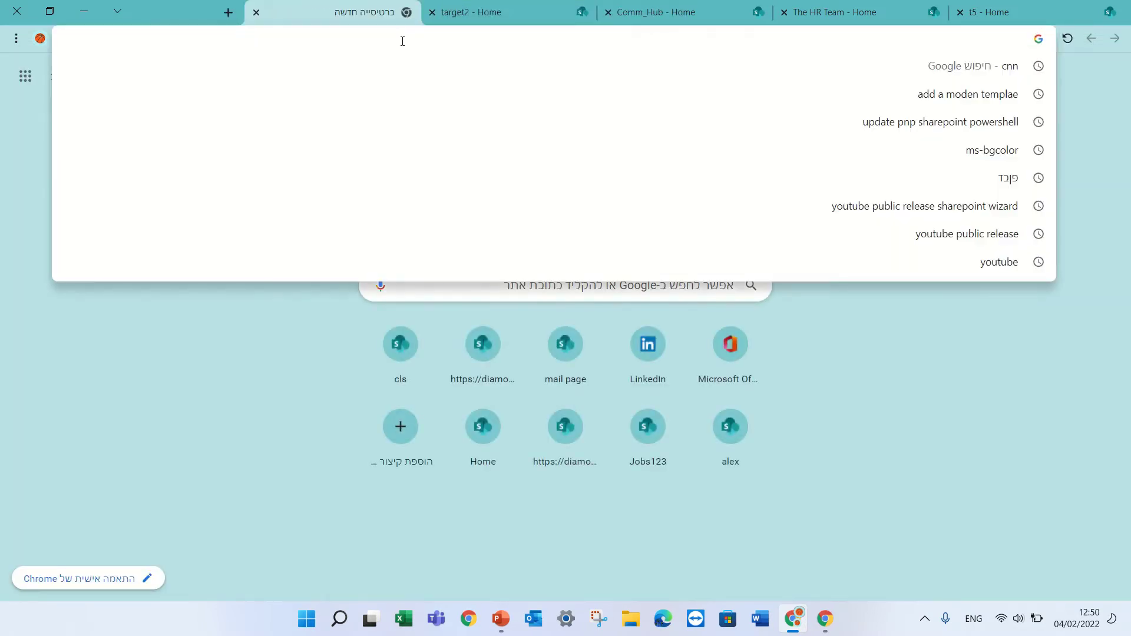
text(cnn)
key(Return)
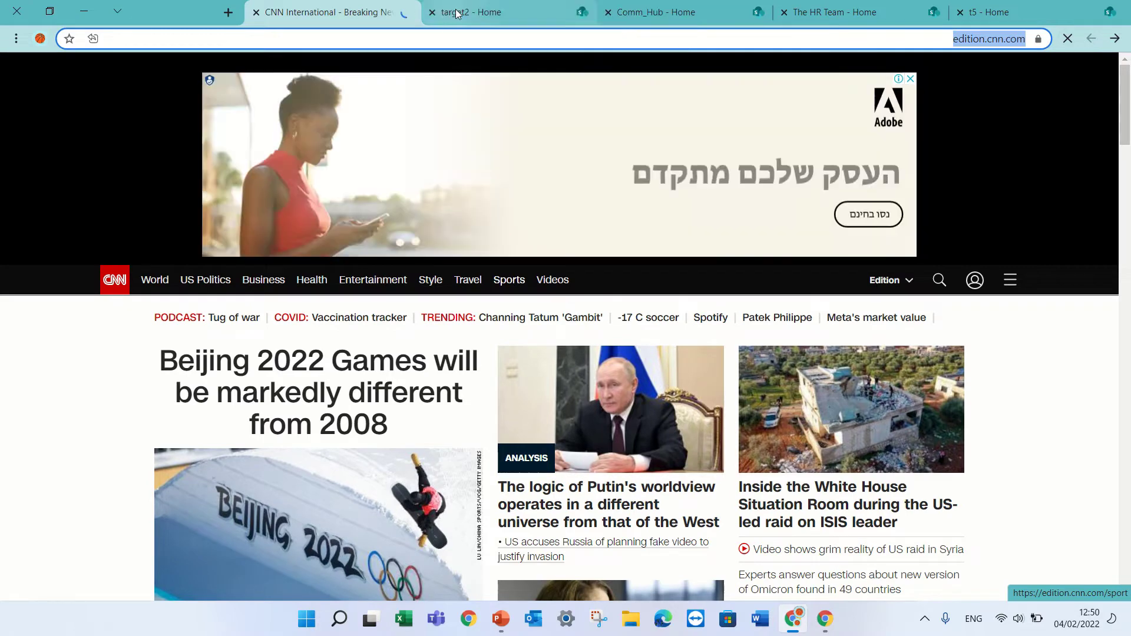
click(457, 12)
text(https://edition.cnn.com/)
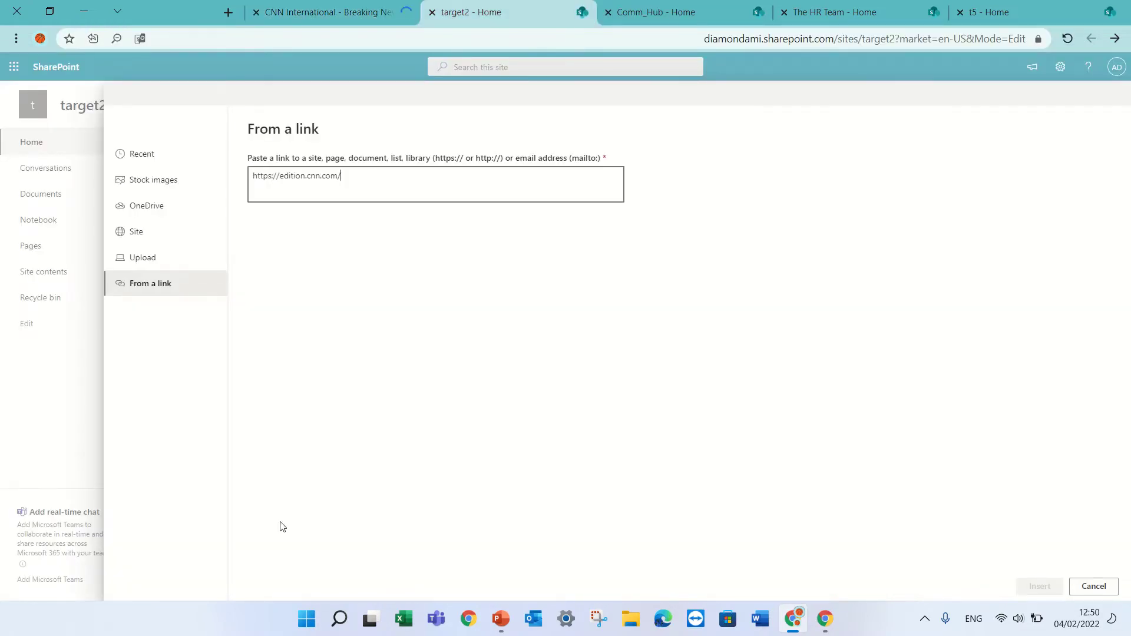
click(1040, 586)
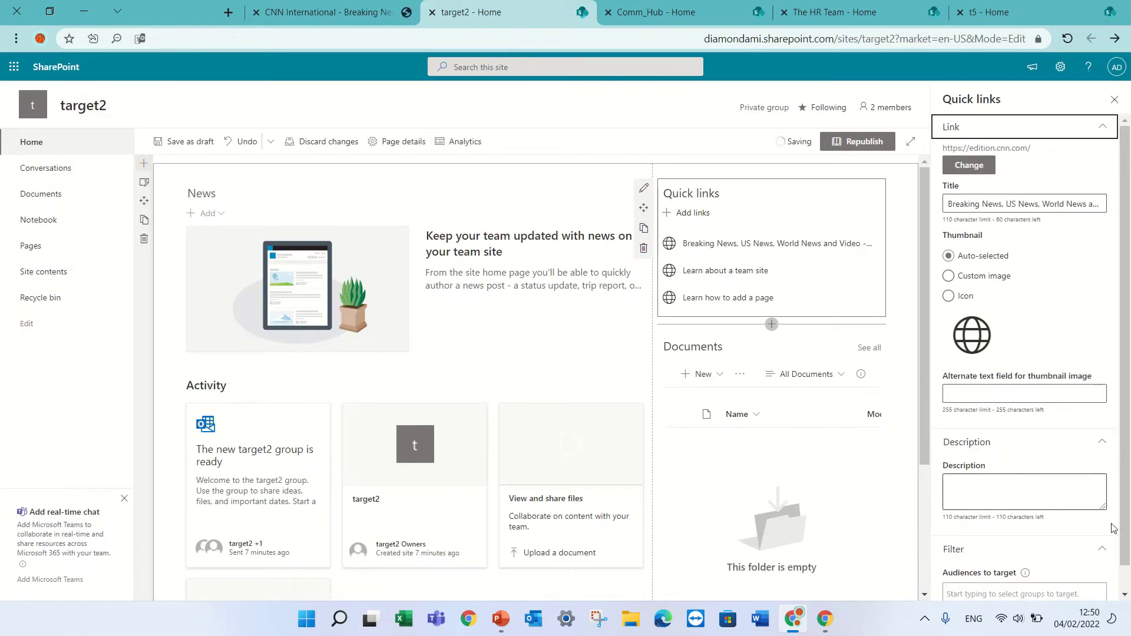
Target the CNN quick link to Sec 1 and The HR Team Members, then close its settings.
scroll(1007, 581, down, 1)
click(1007, 576)
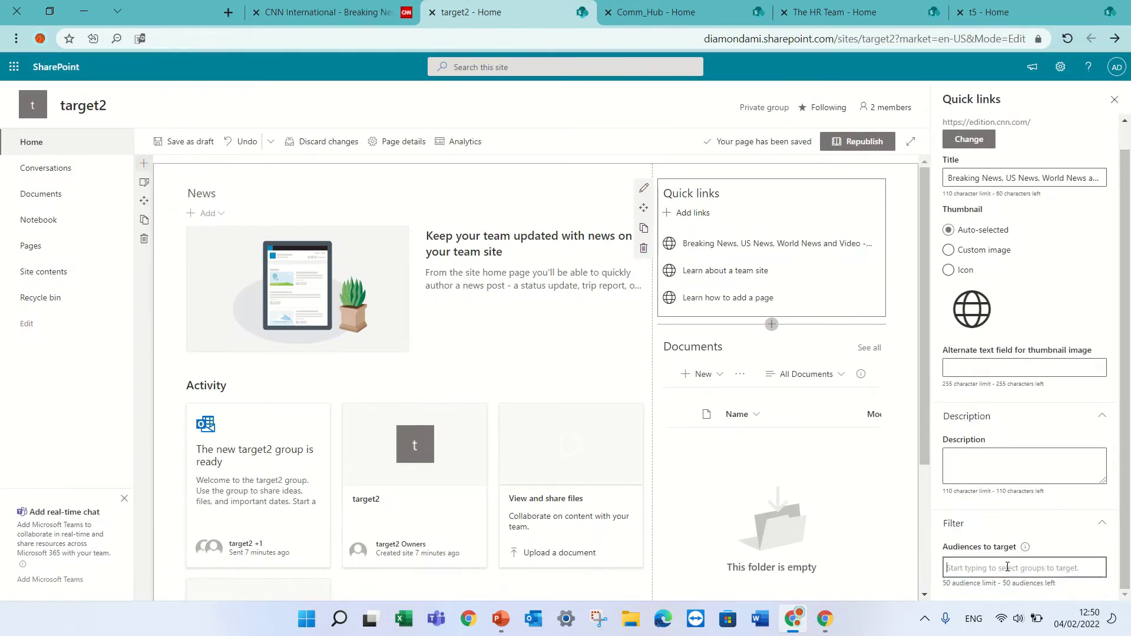
text(se)
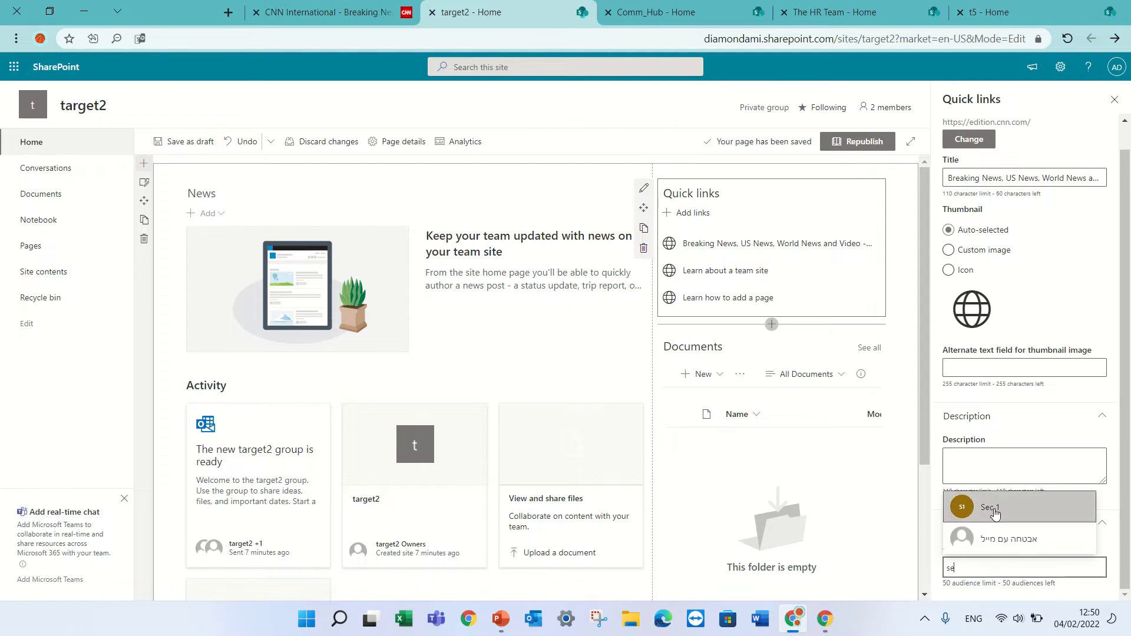
click(993, 509)
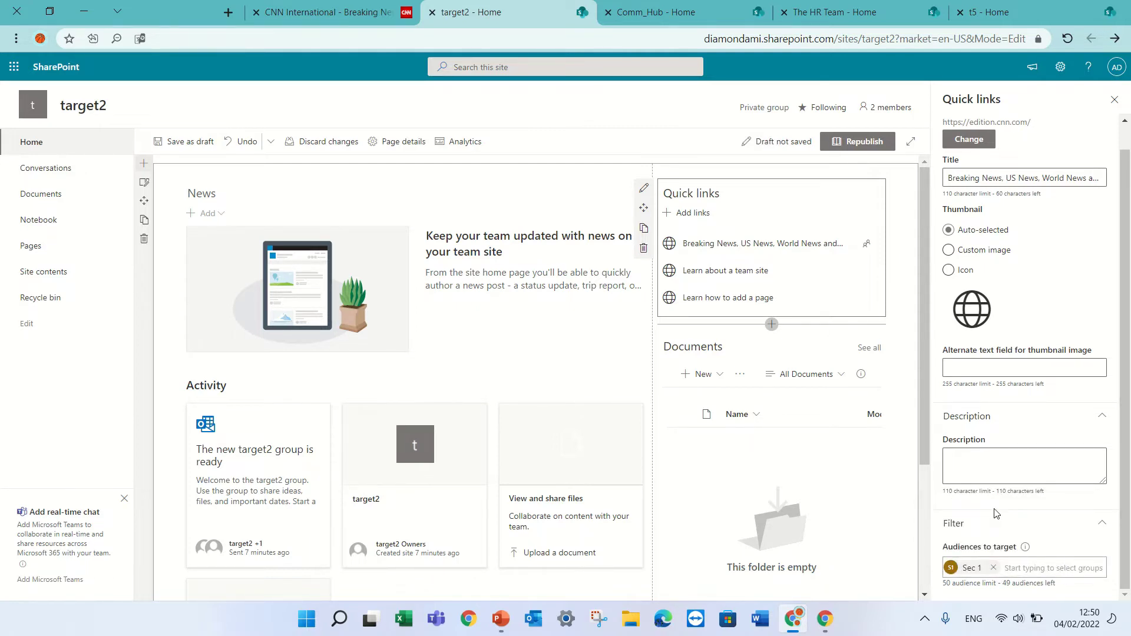
click(1055, 568)
text(hr)
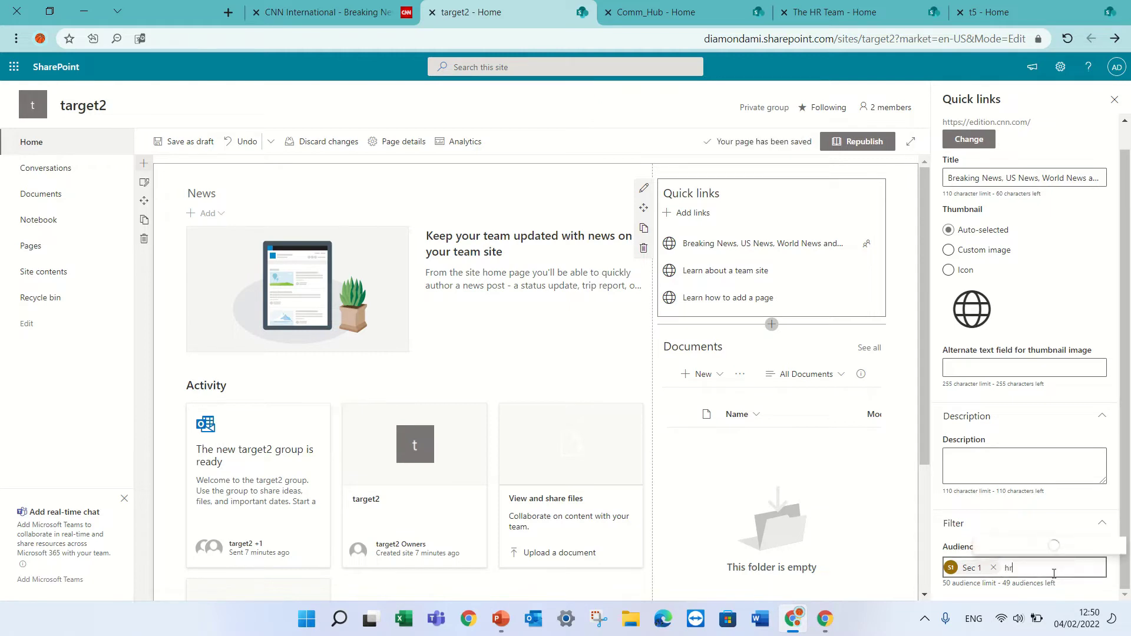
click(1077, 548)
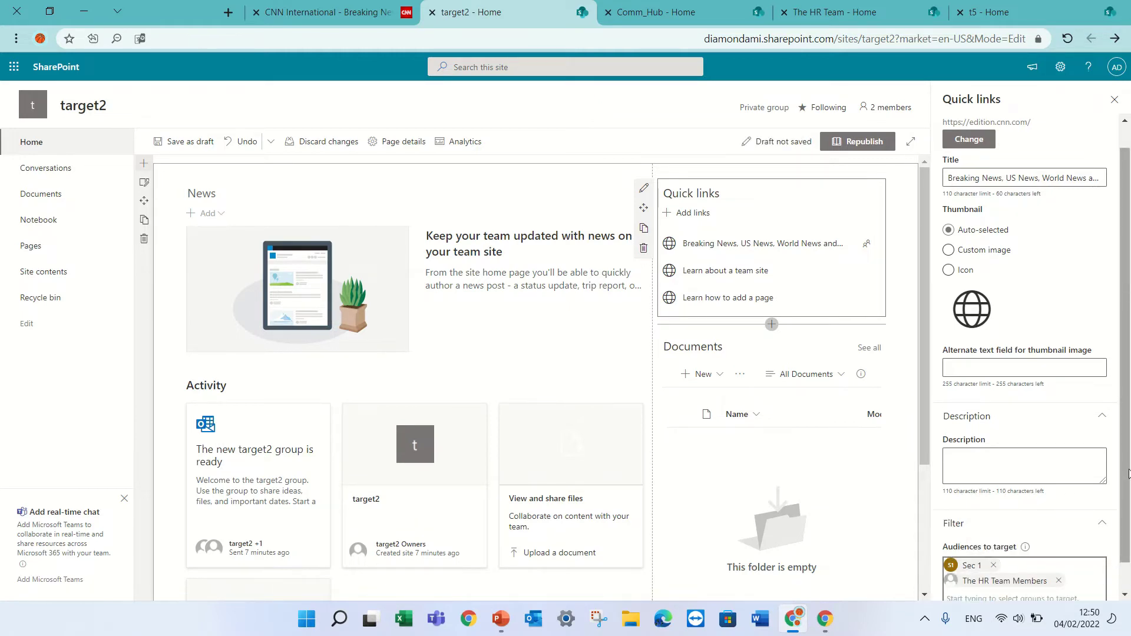
scroll(1128, 473, down, 1)
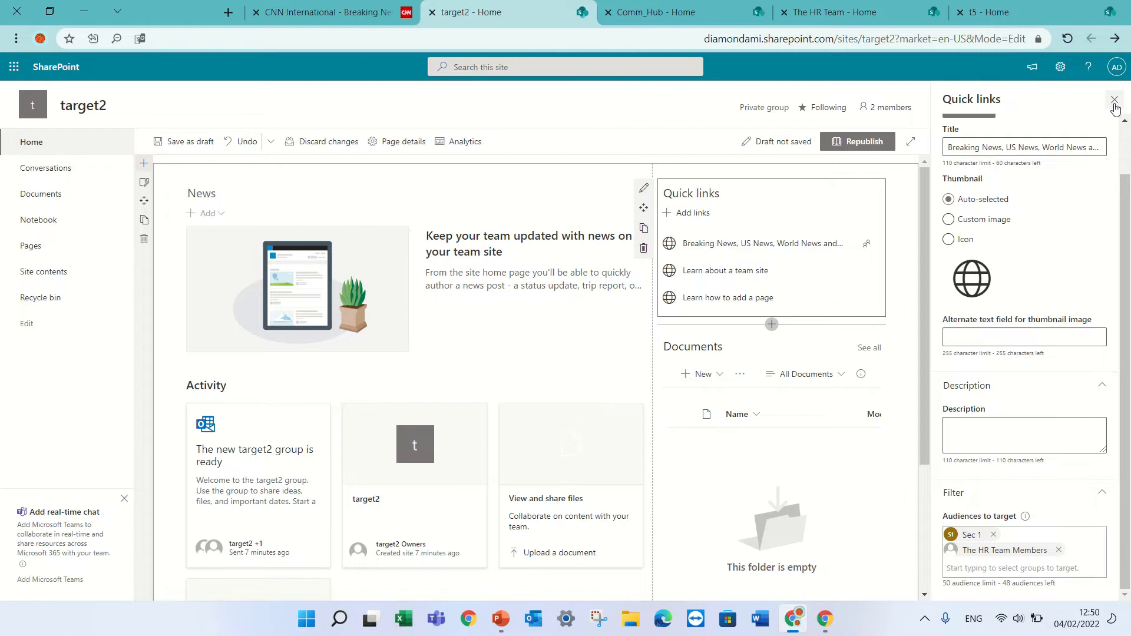
click(1114, 101)
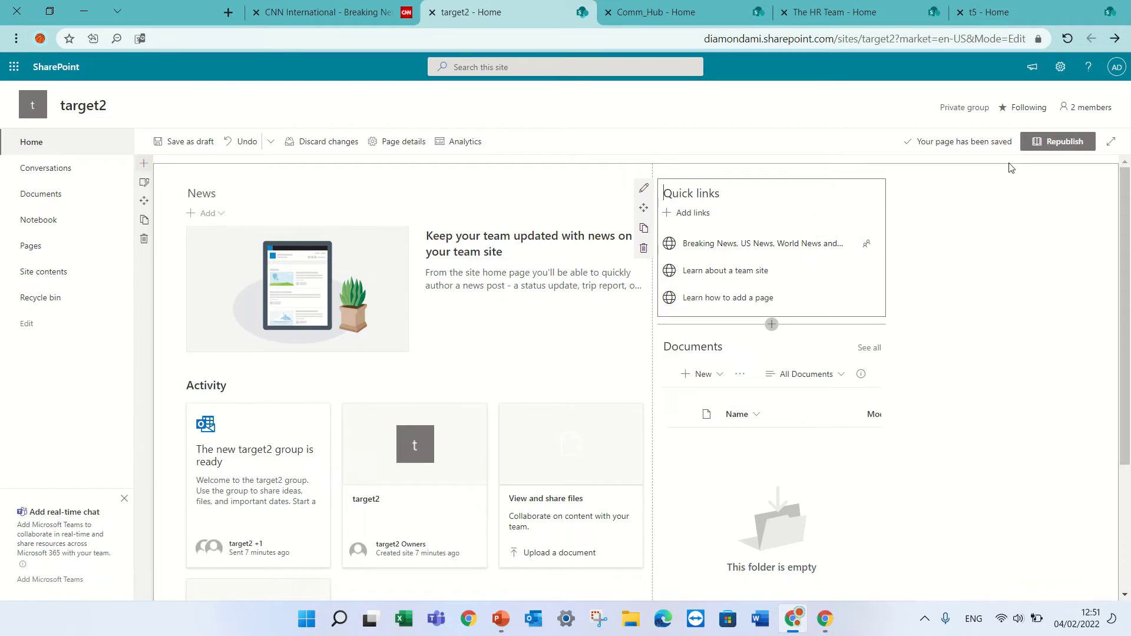
Republish the target2 home page and select its web address.
click(1049, 144)
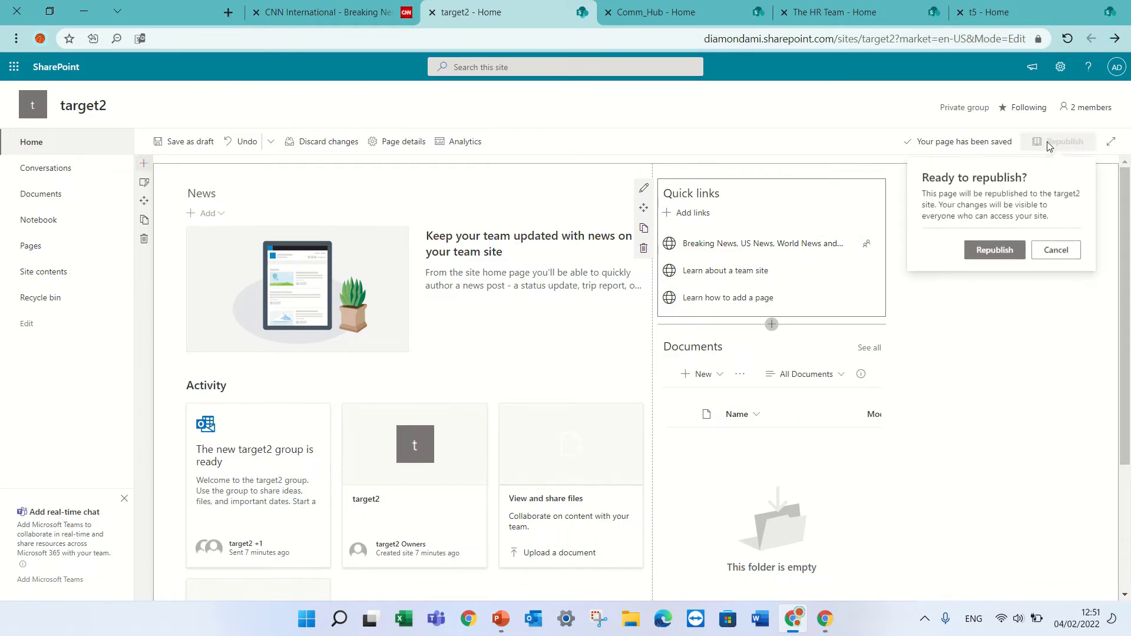
click(985, 249)
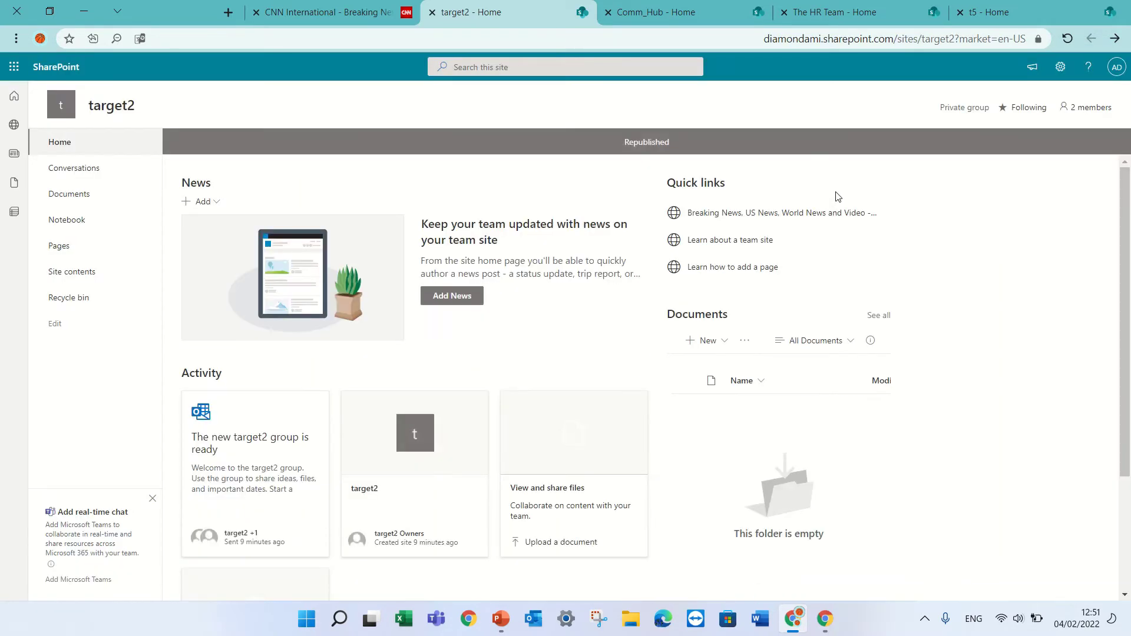
click(742, 37)
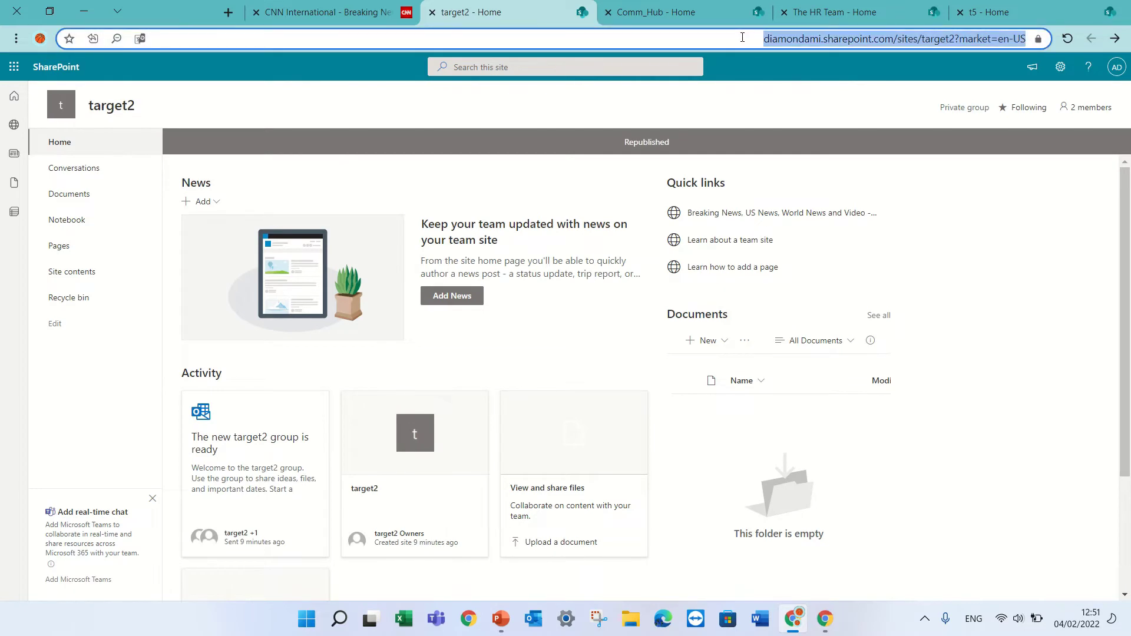
Reload the target2 home page in the second user's window, then return to the original window.
click(825, 629)
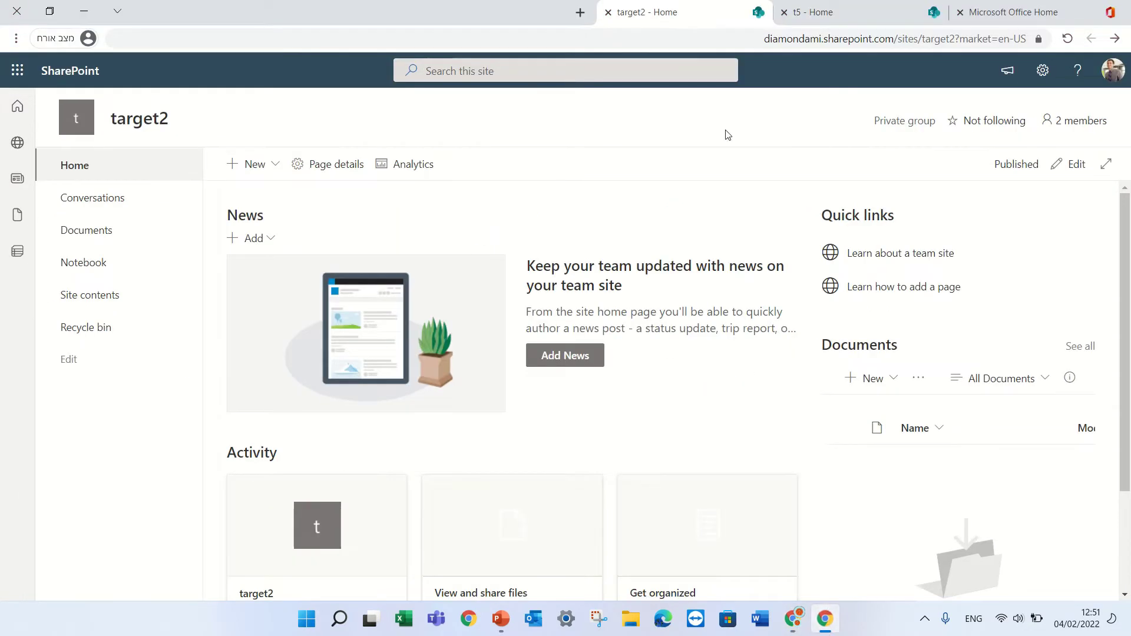
click(748, 41)
click(1067, 40)
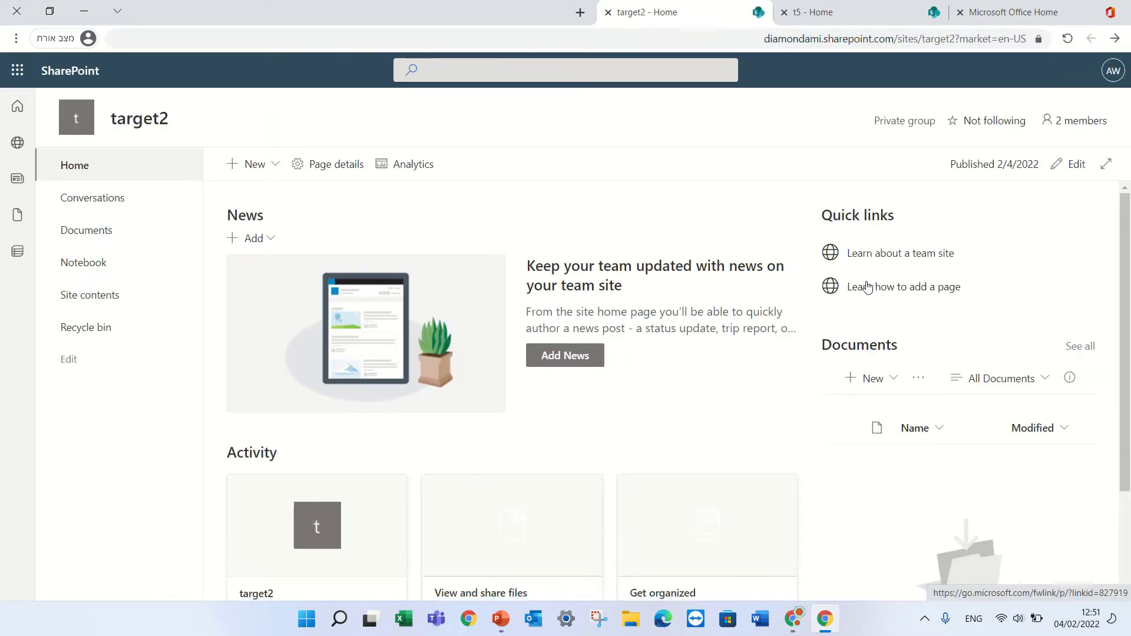
click(793, 618)
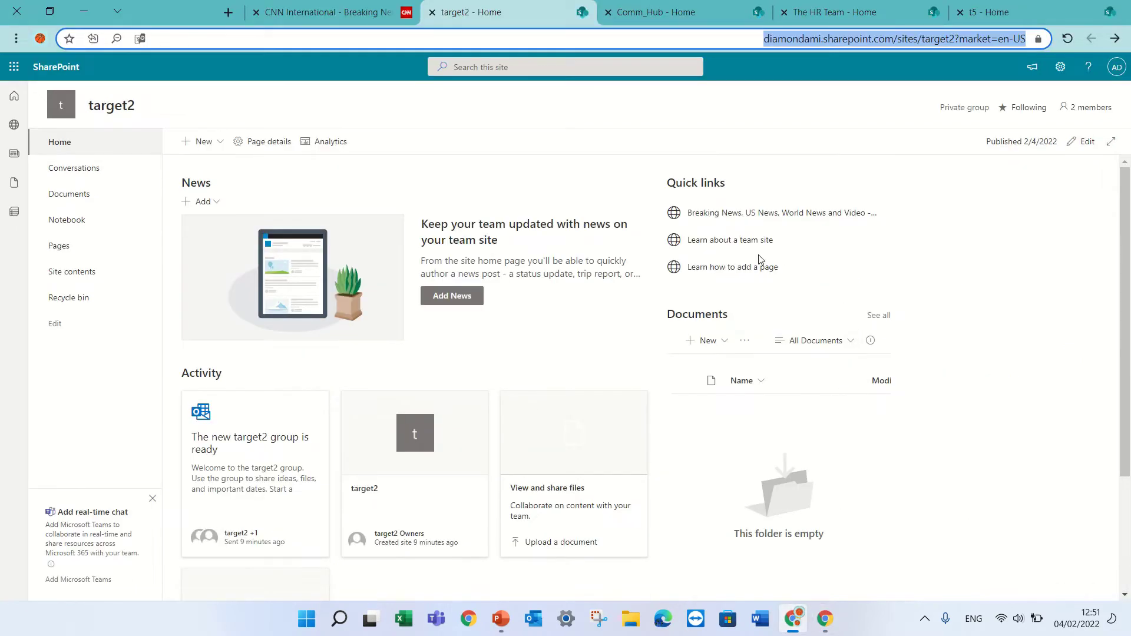
click(826, 618)
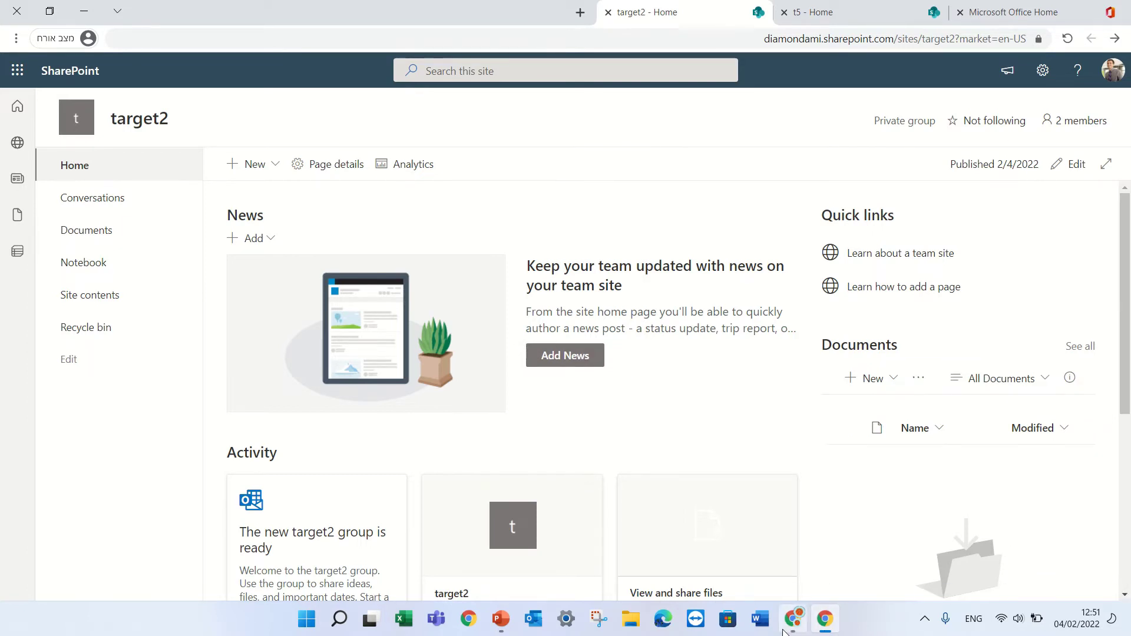
click(791, 625)
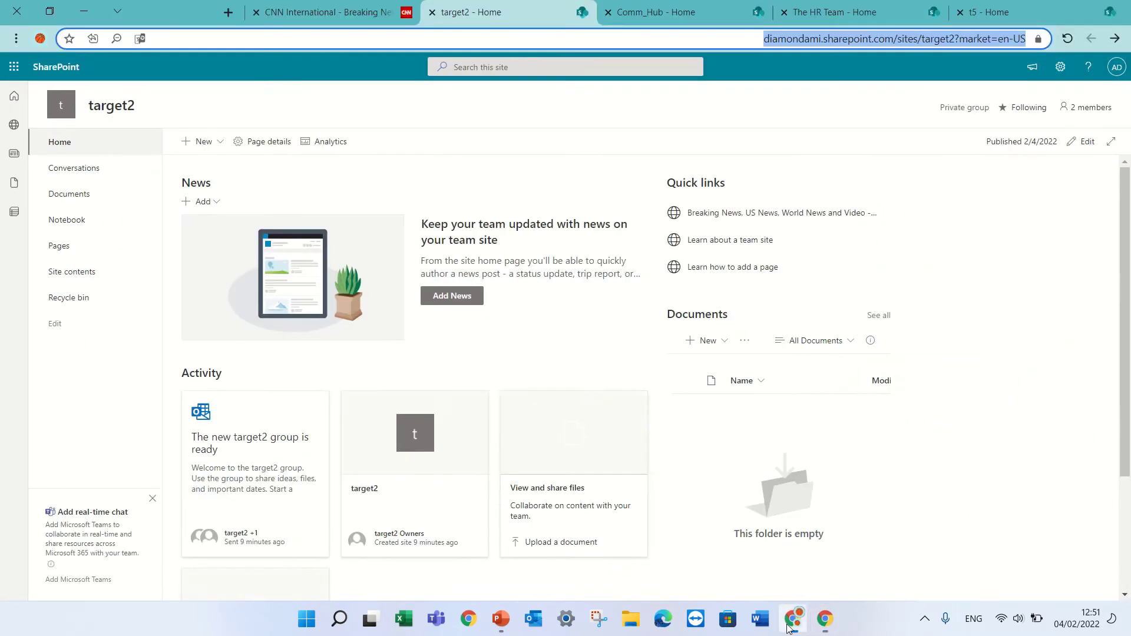
Enable audience targeting in the Site Pages library settings and return to the library.
click(57, 245)
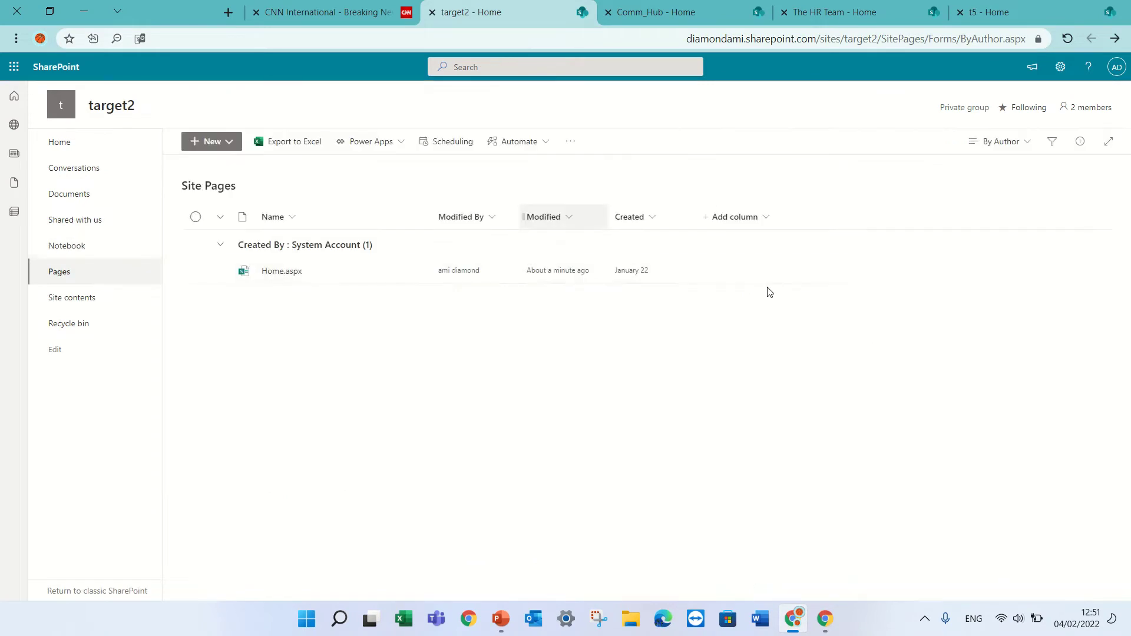
click(1060, 67)
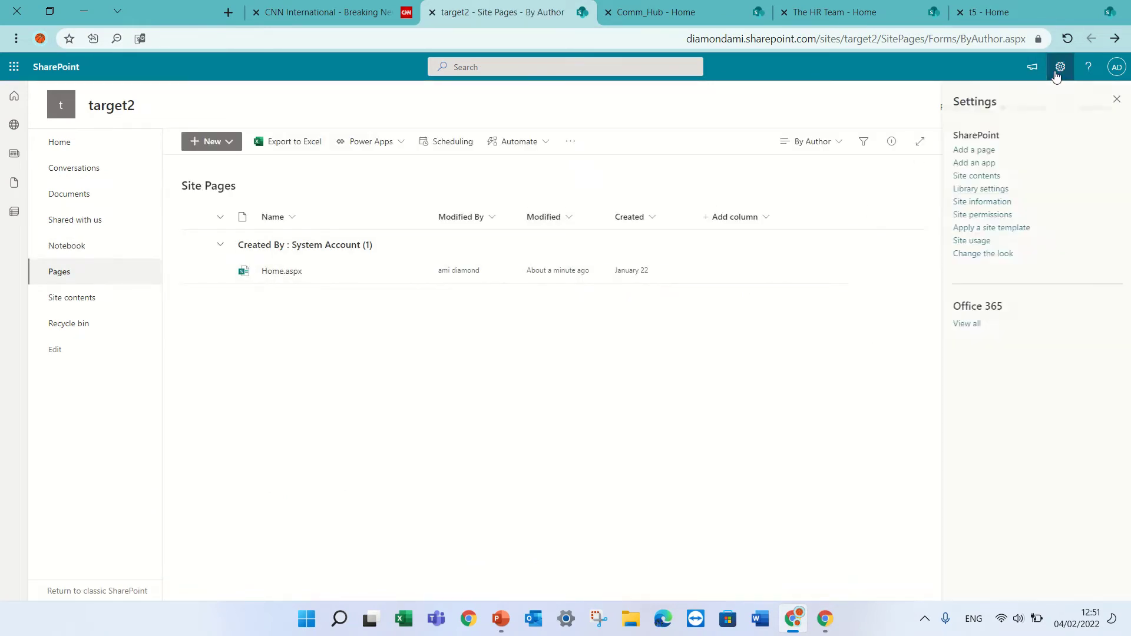
click(983, 189)
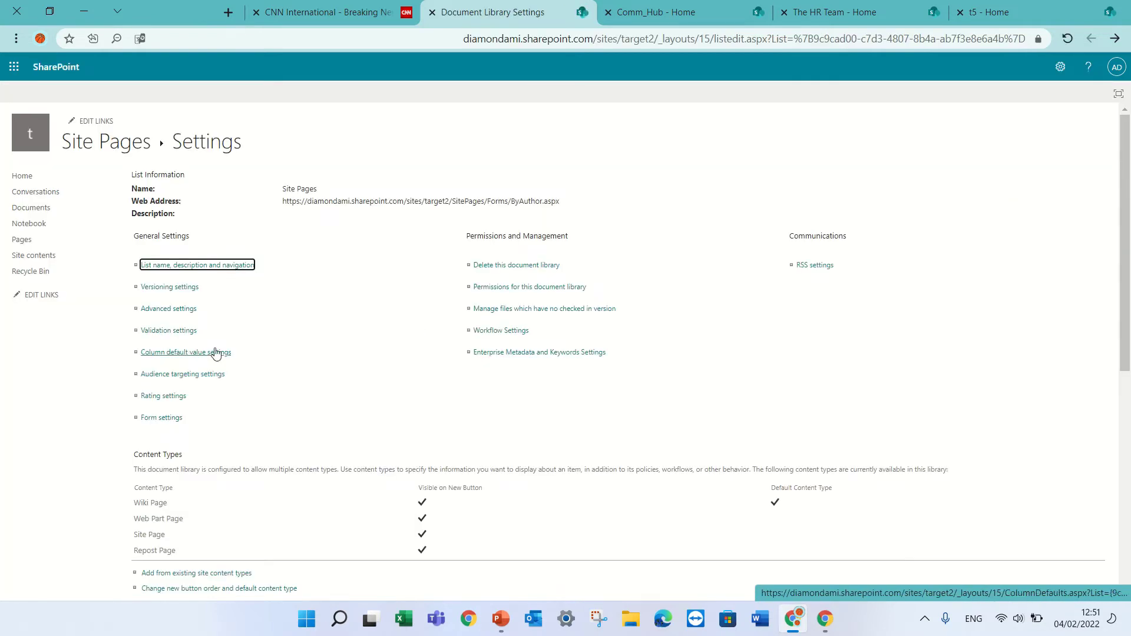
click(209, 378)
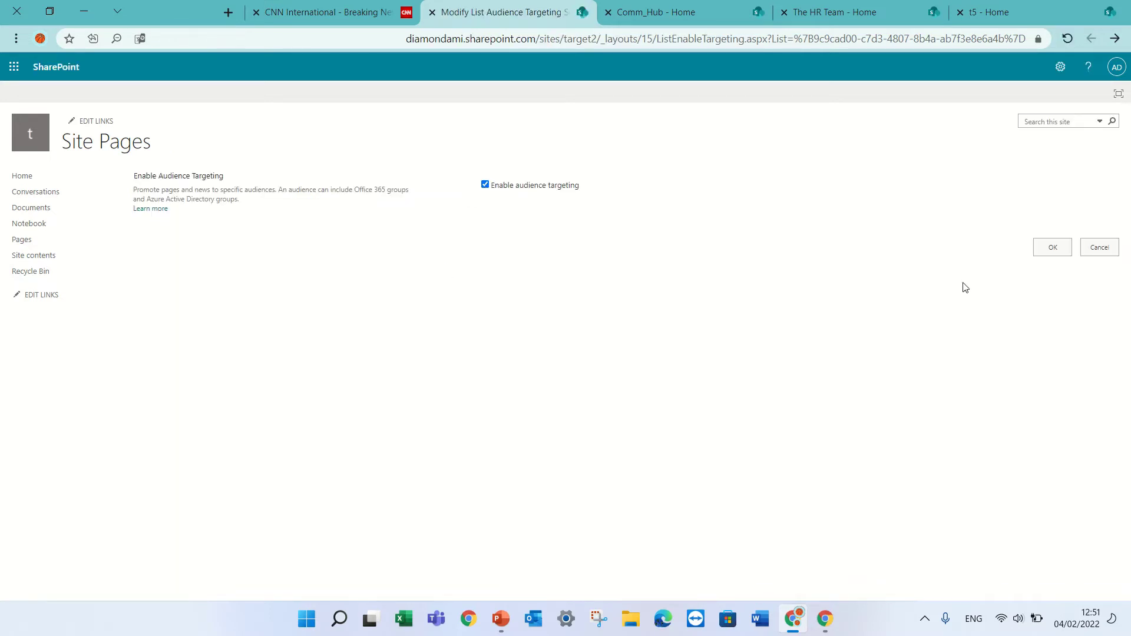
click(1054, 247)
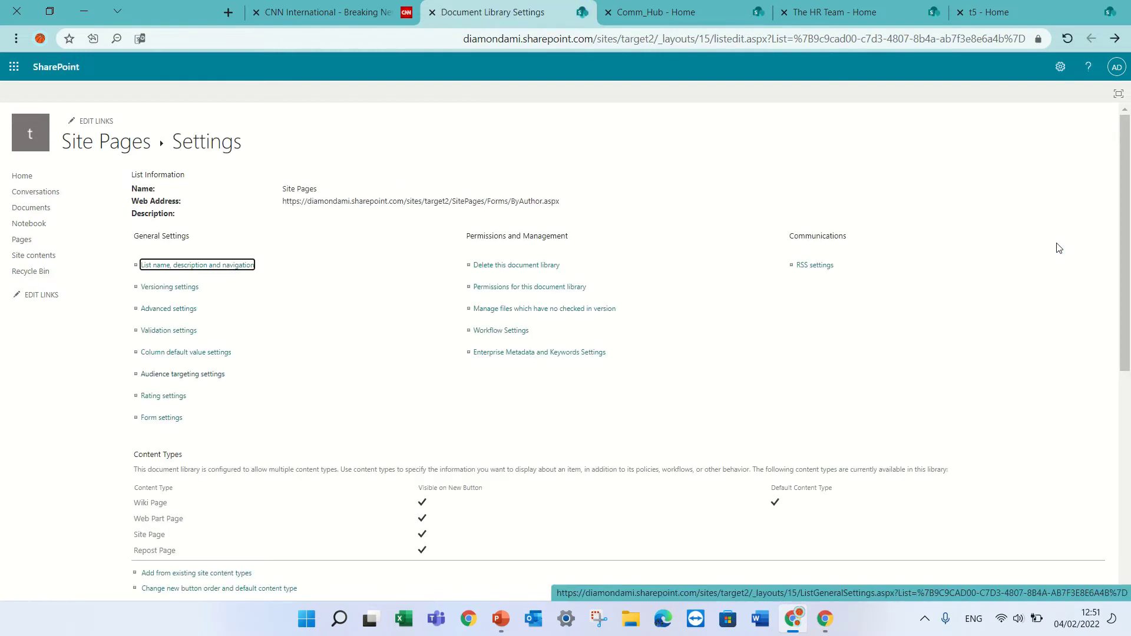
click(89, 144)
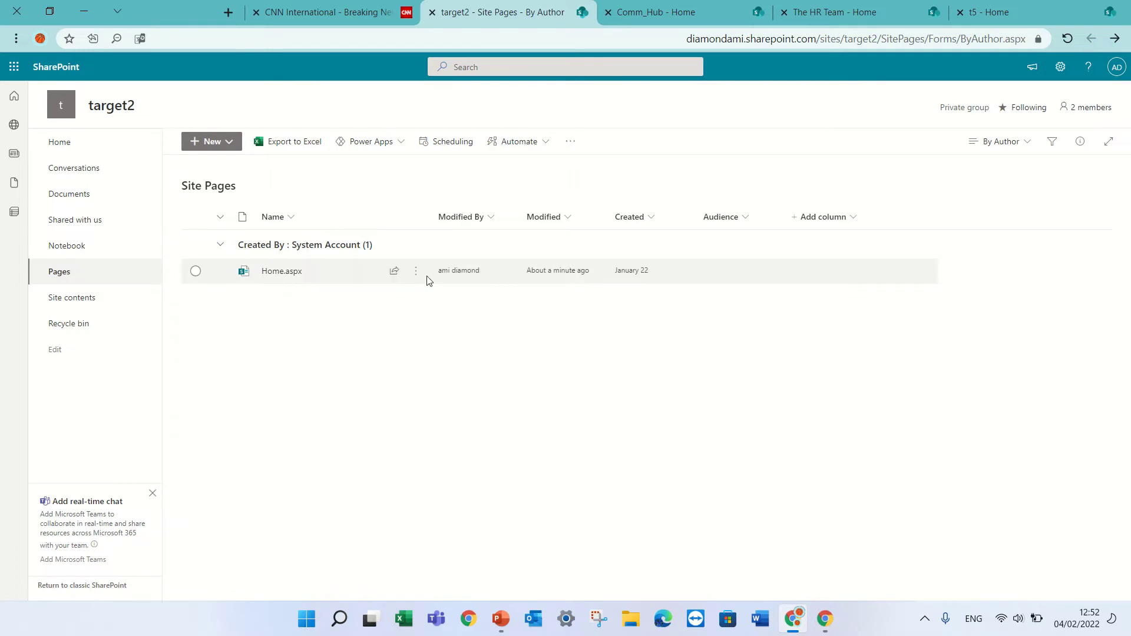
Check the Audience field in the Home.aspx details pane, then close the pane.
click(195, 270)
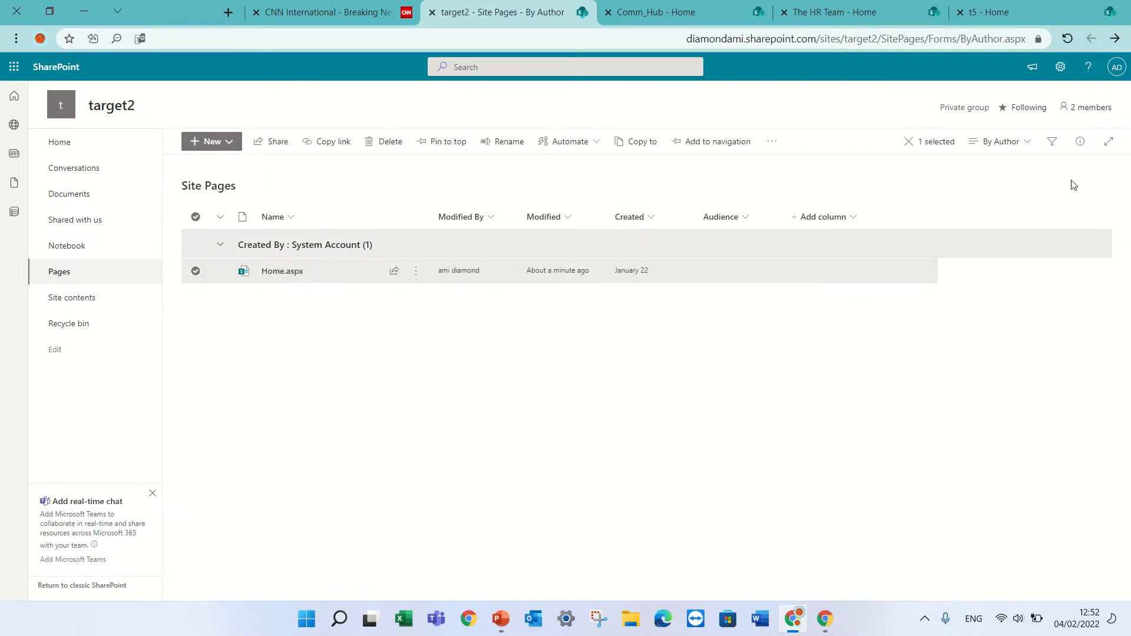
click(1081, 147)
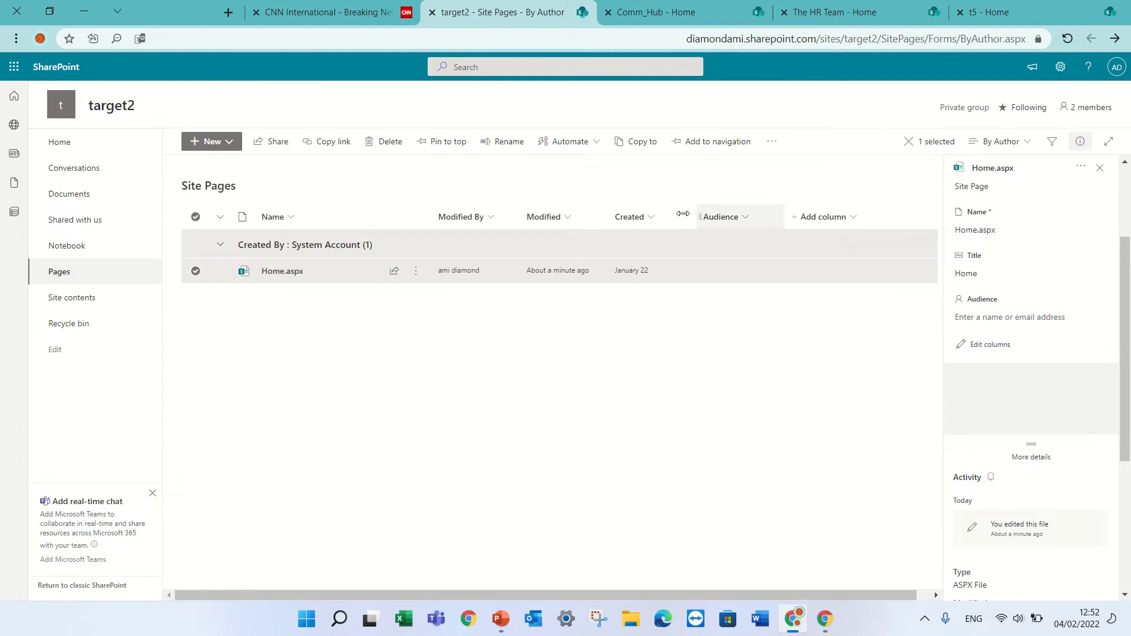
click(1100, 168)
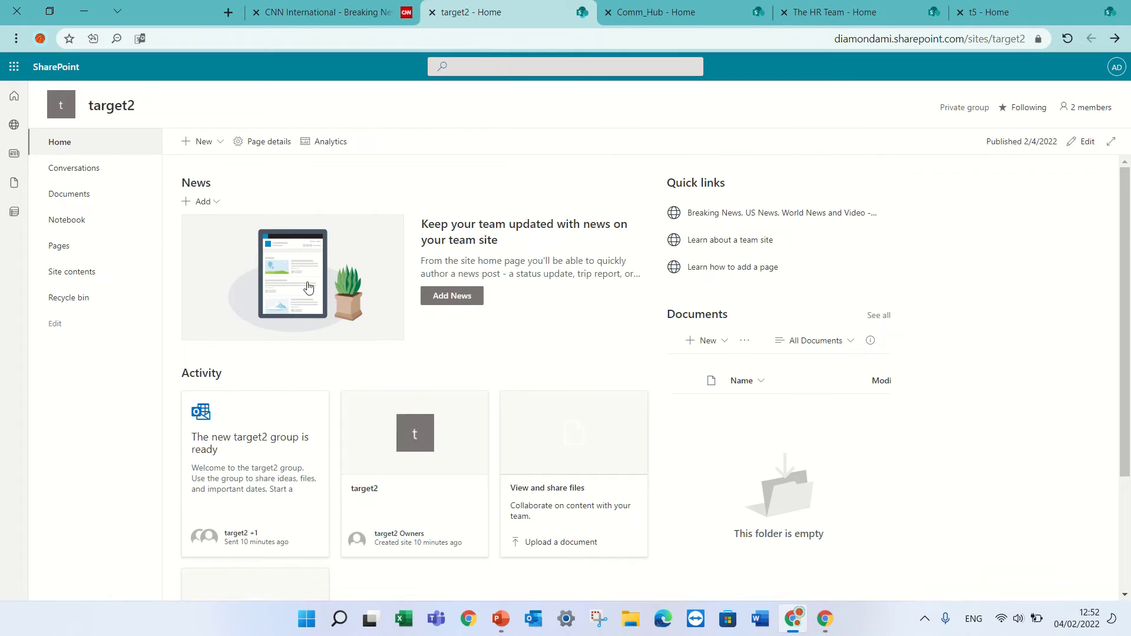
Create a blank news post titled 'new1' with the body text 'mzxlczc'.
click(444, 309)
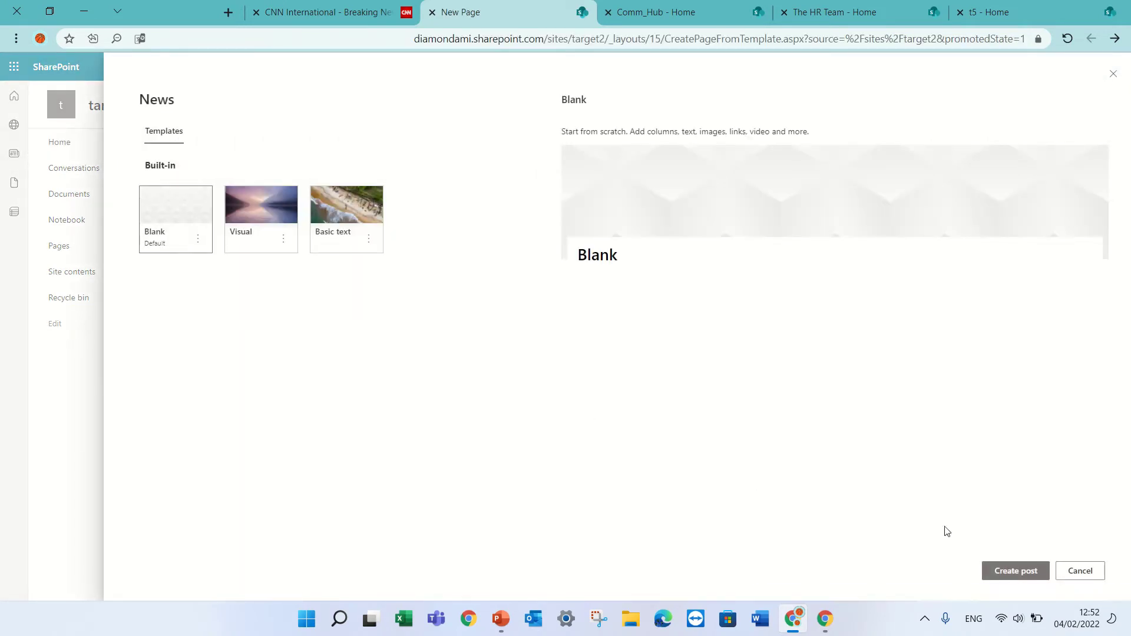
click(1005, 564)
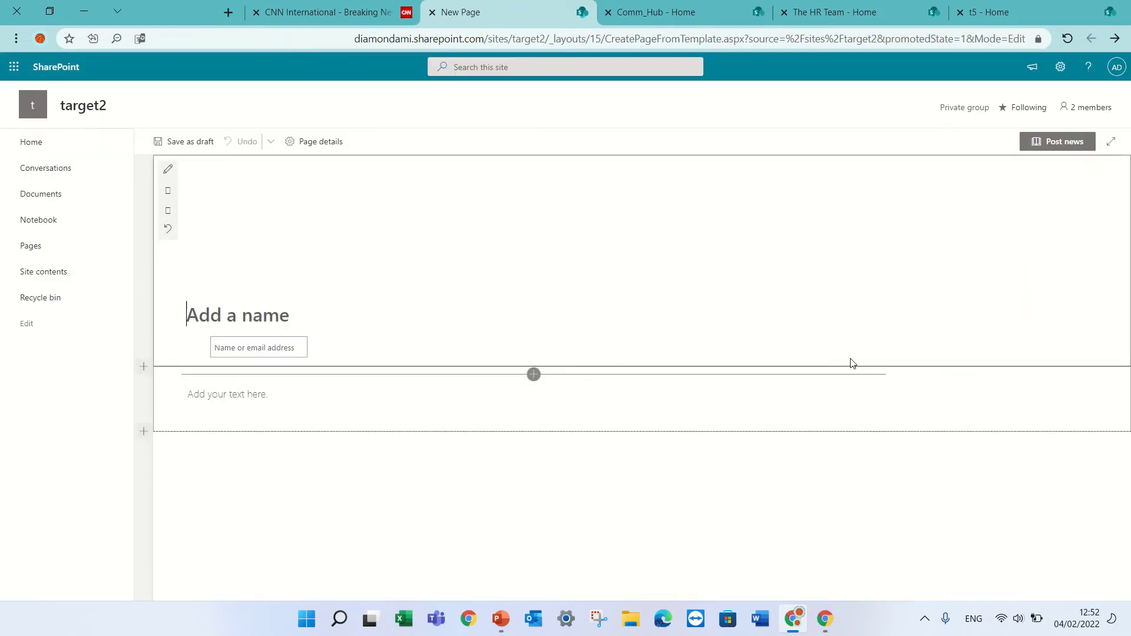
text(new1)
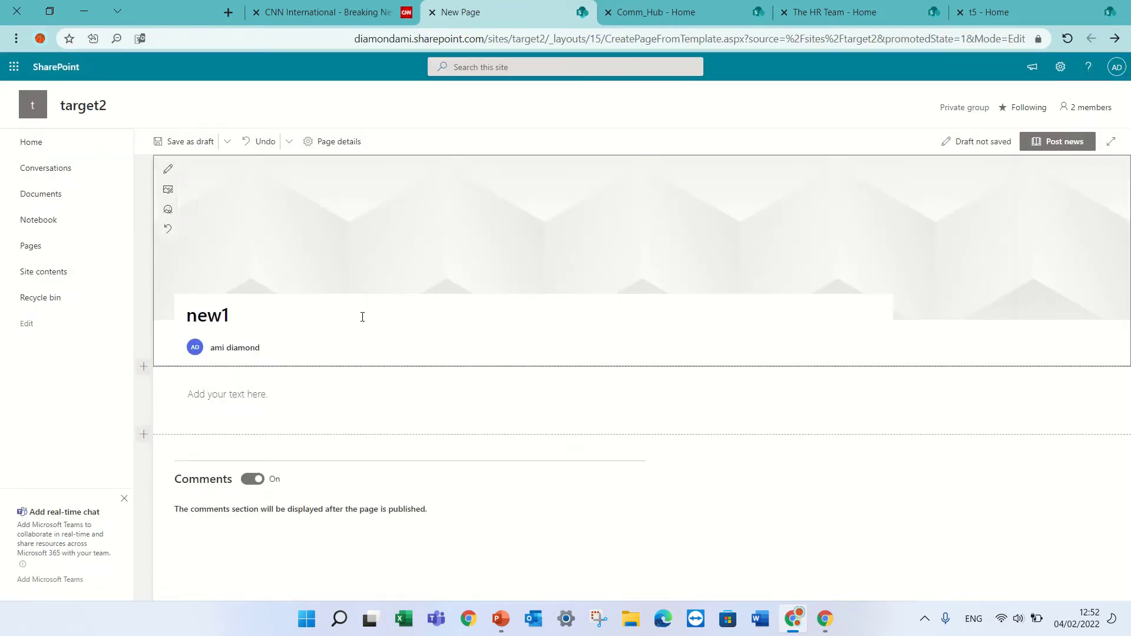
click(316, 396)
text(mzxlczc)
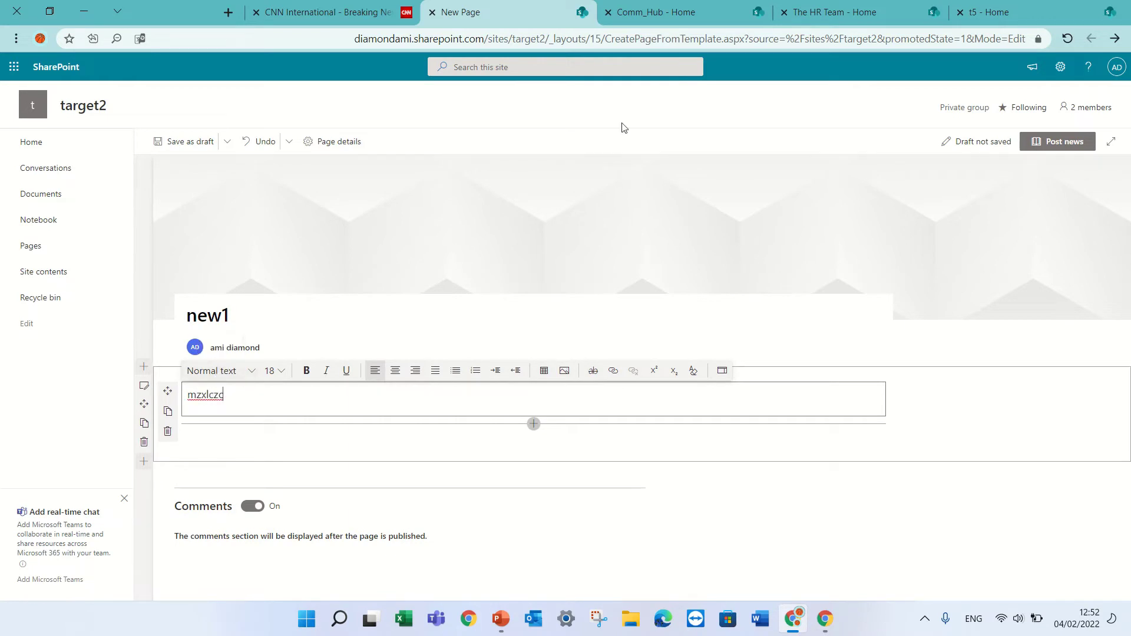
click(360, 143)
click(364, 144)
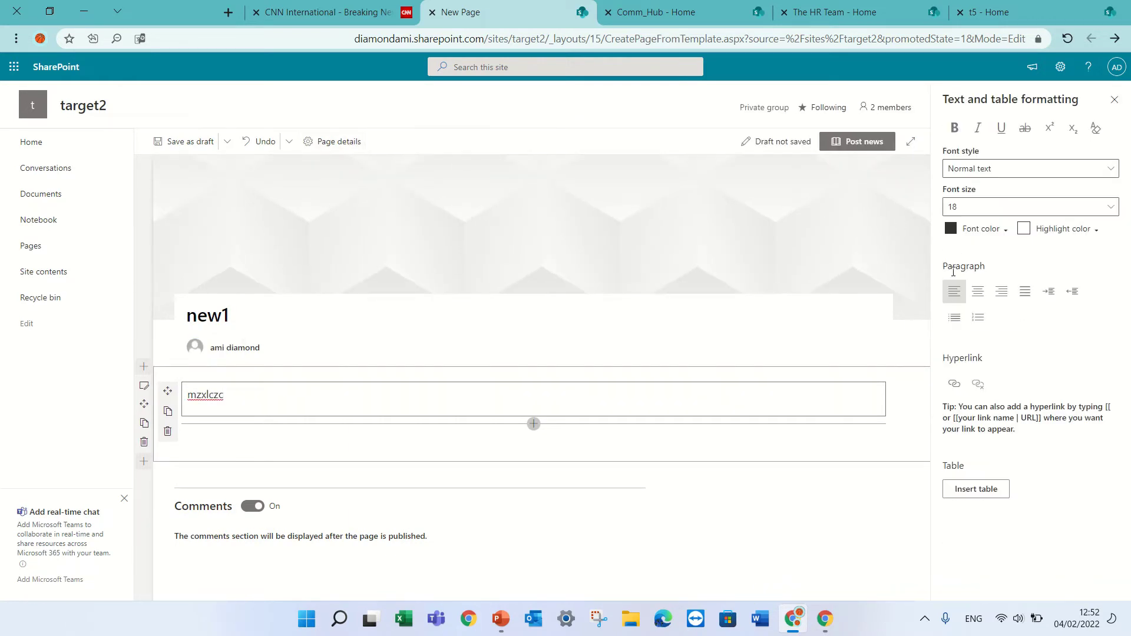
click(493, 209)
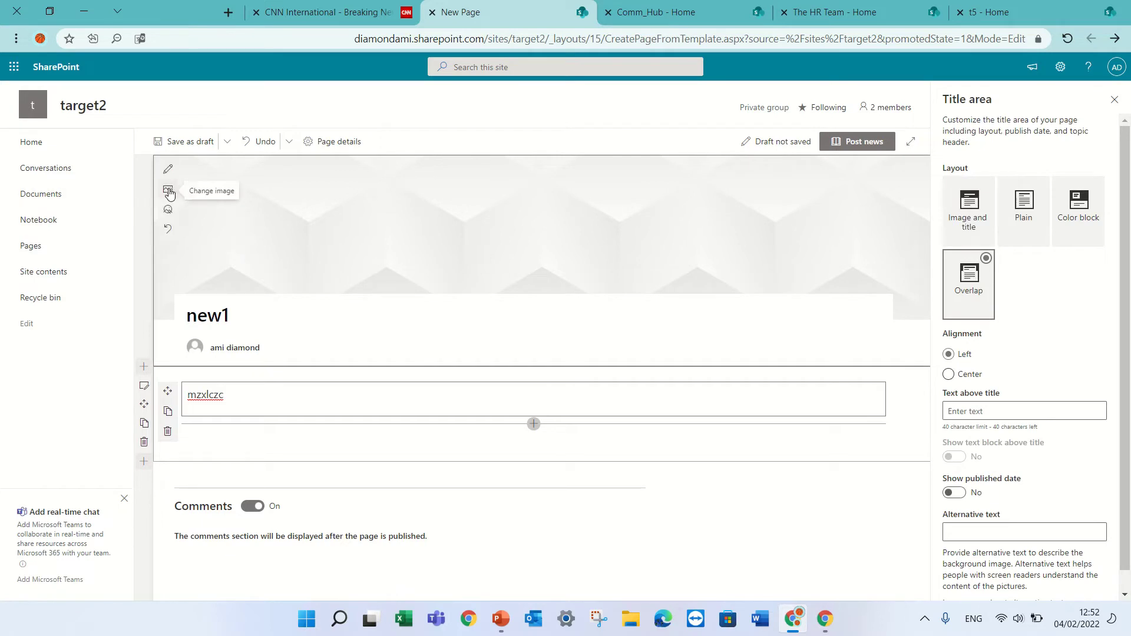
Set the new1 post's thumbnail to the businesswoman stock photo.
click(351, 142)
click(976, 287)
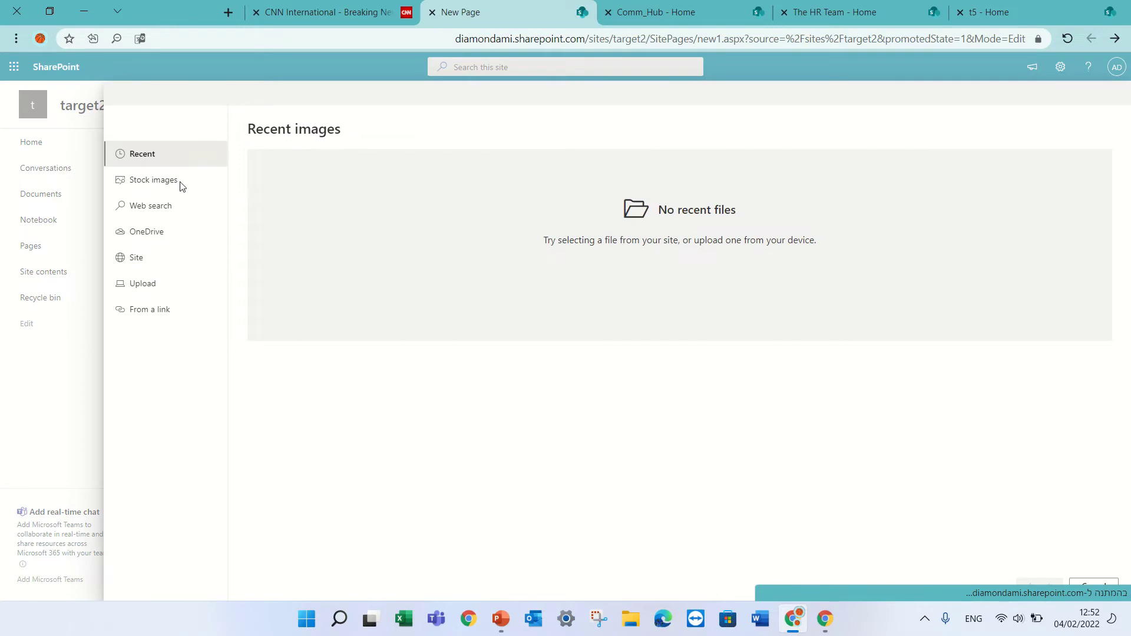
click(139, 185)
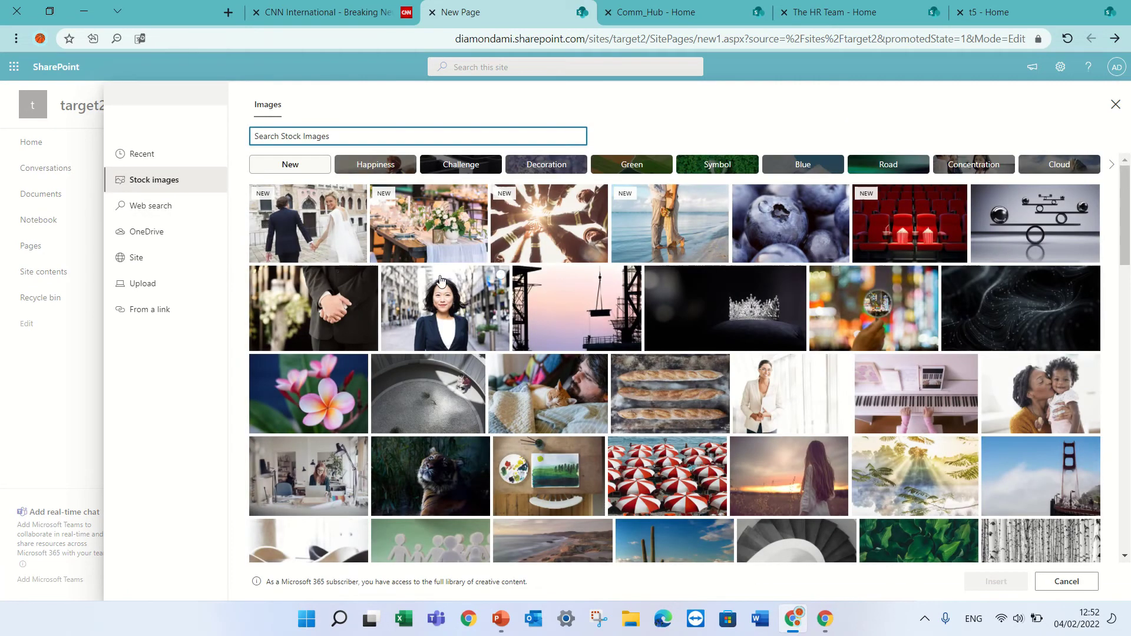
click(443, 303)
click(994, 581)
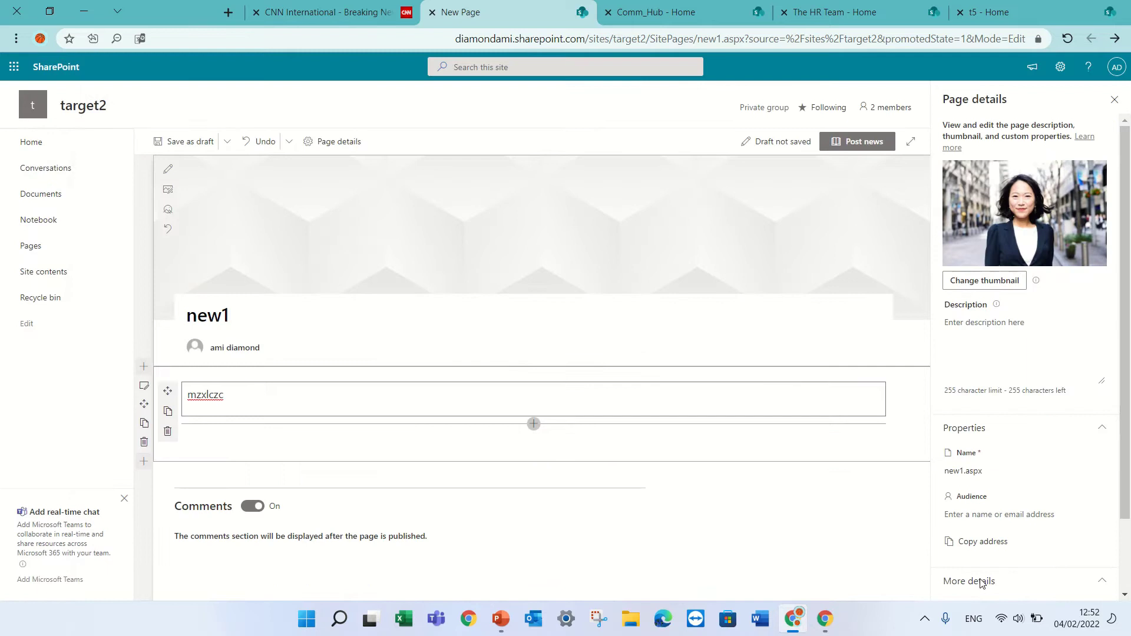
Set the post's audience to The HR Team Members and close the page details.
scroll(1127, 301, down, 1)
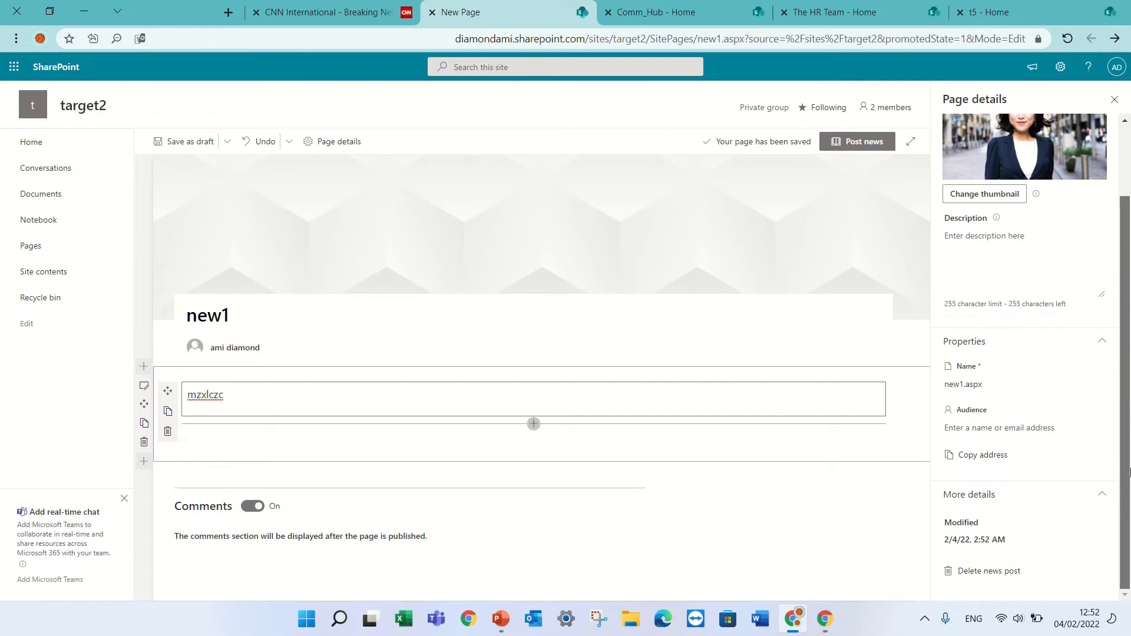
click(977, 427)
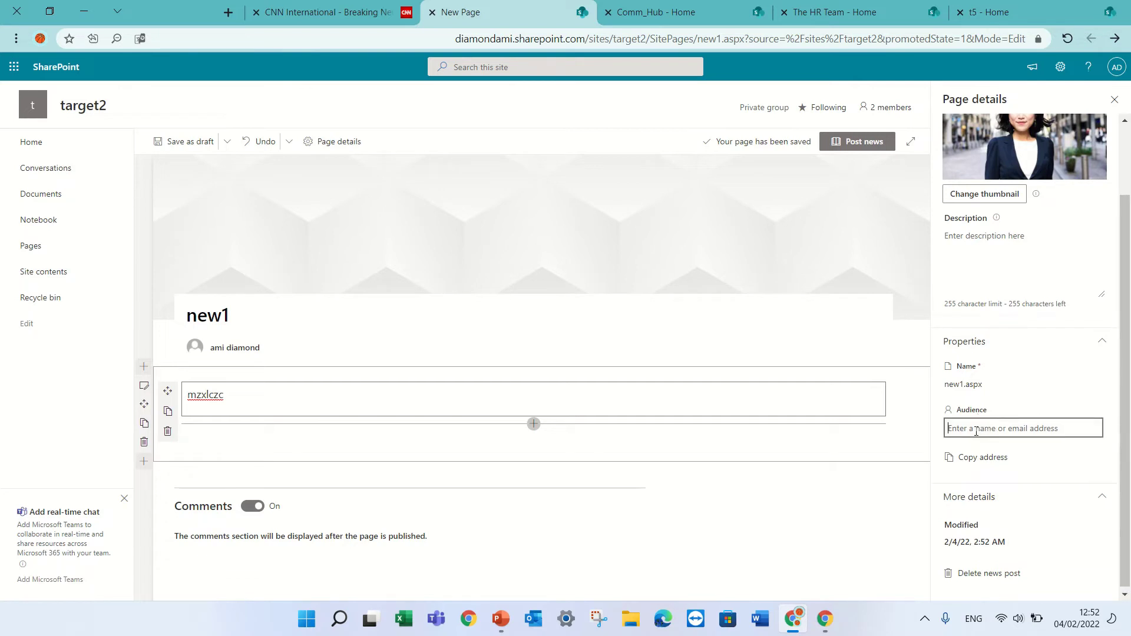
text(h)
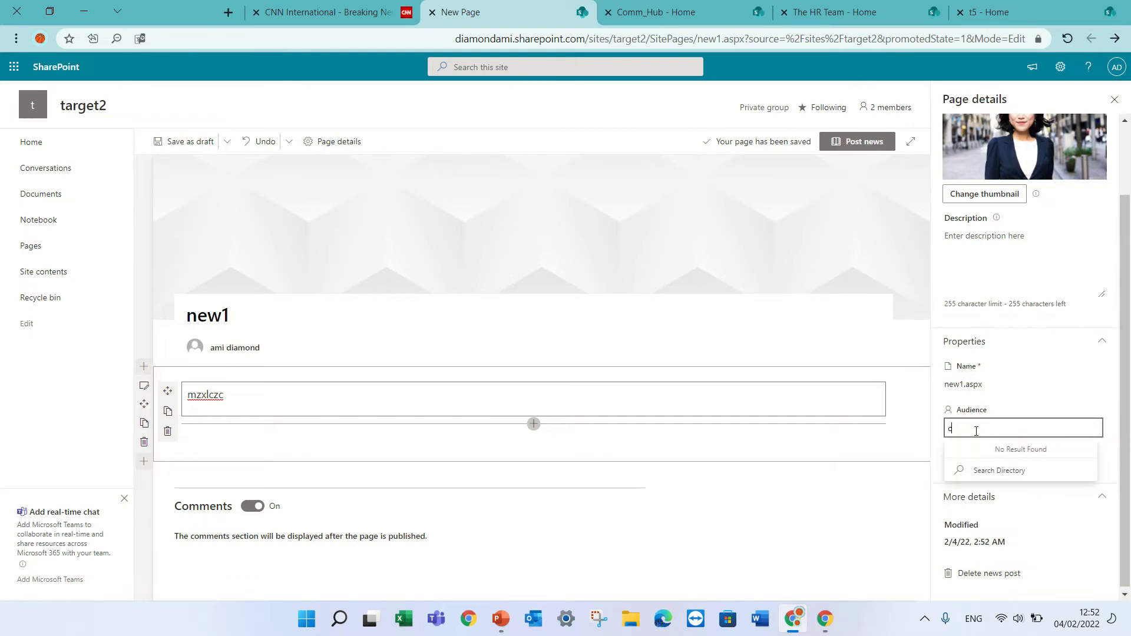
key(BackSpace)
text(hr)
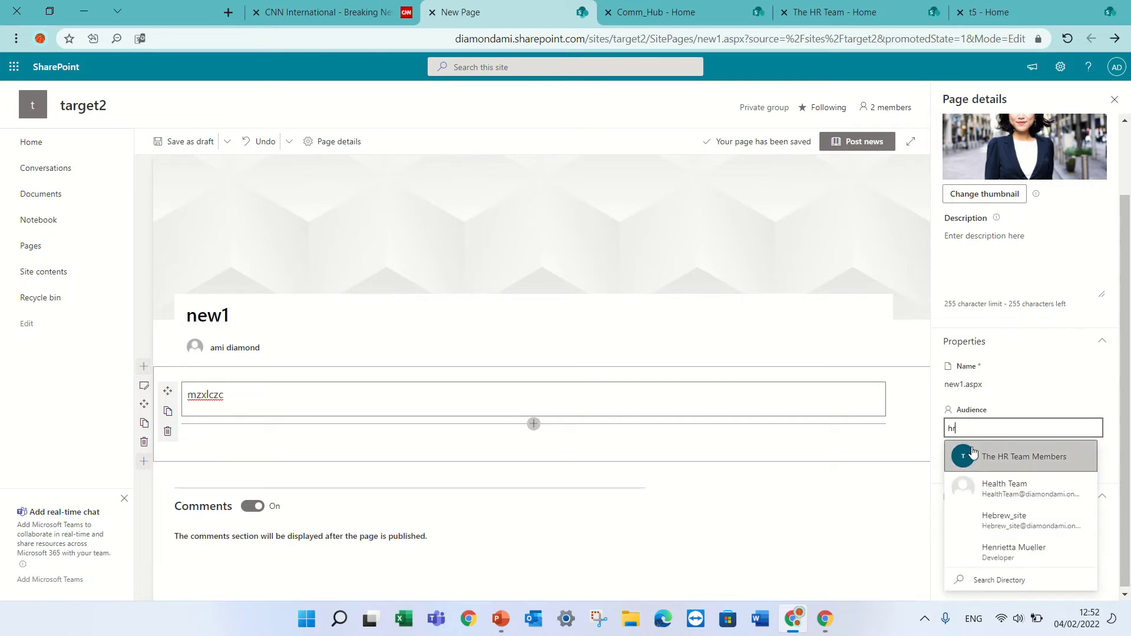
click(1002, 452)
text(sec)
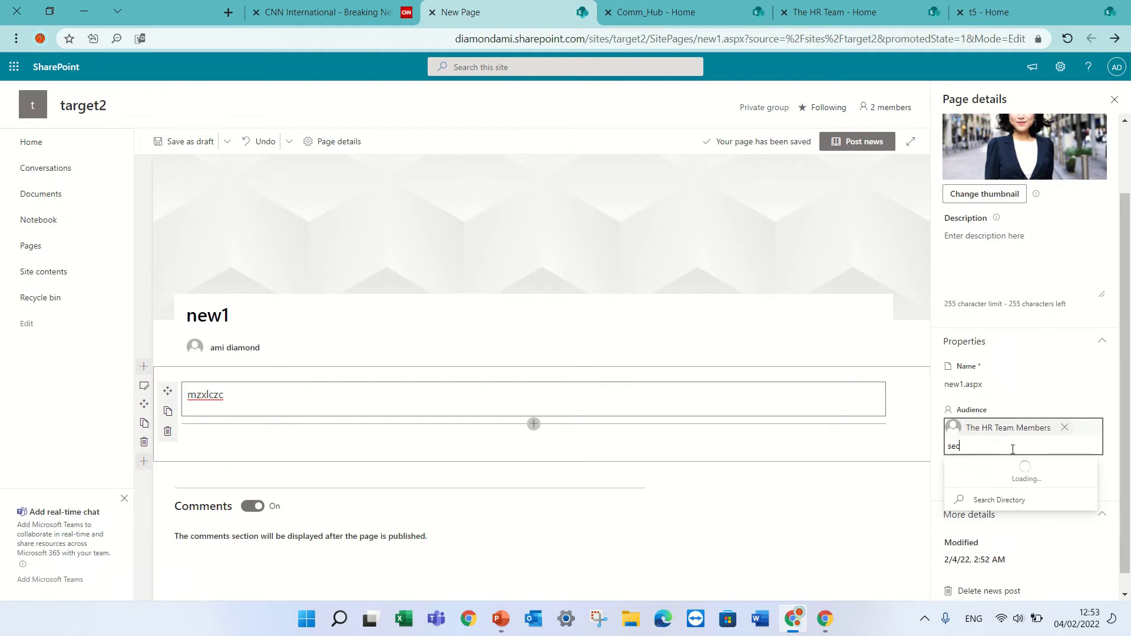
key(BackSpace)
key(BackSpace)
key(BackSpace)
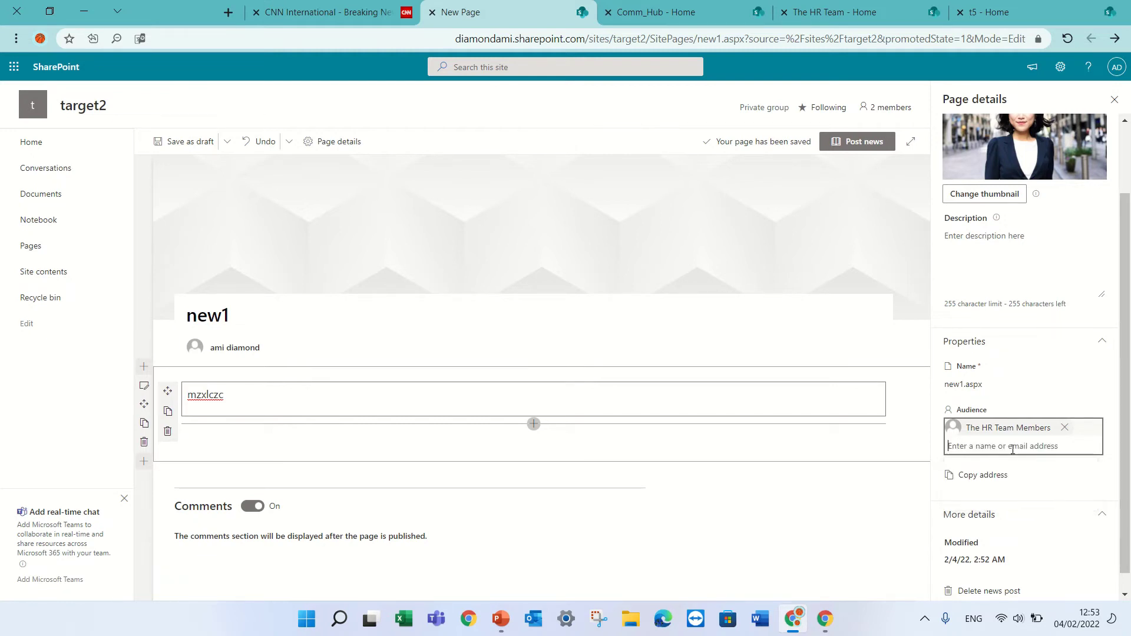
click(1114, 100)
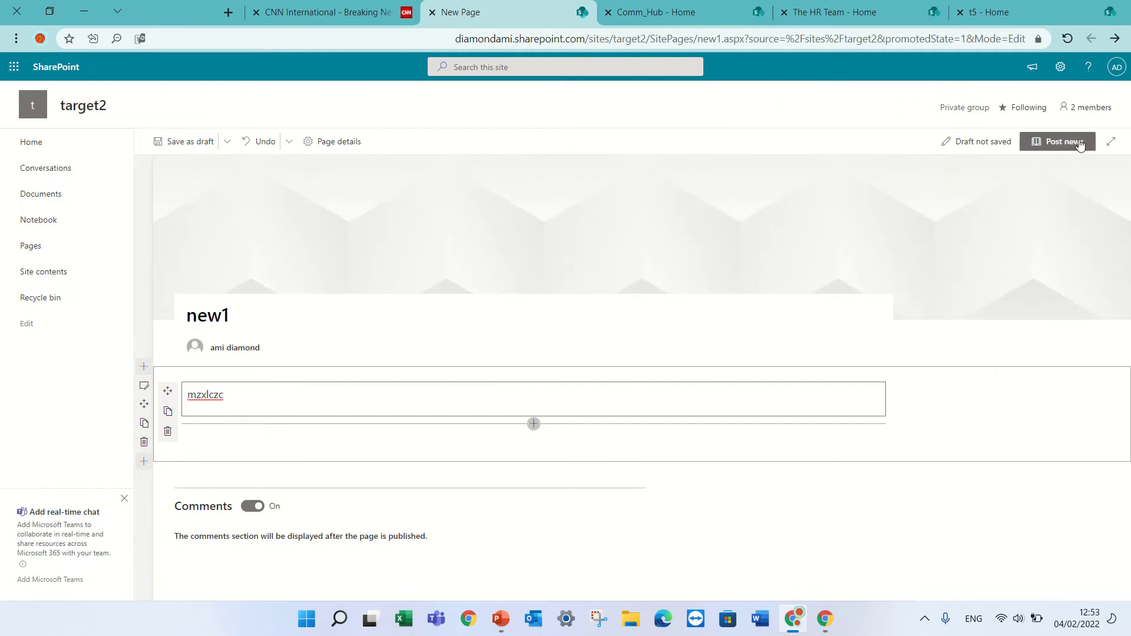
Post the new1 news and view it on the target2 home page.
click(1080, 144)
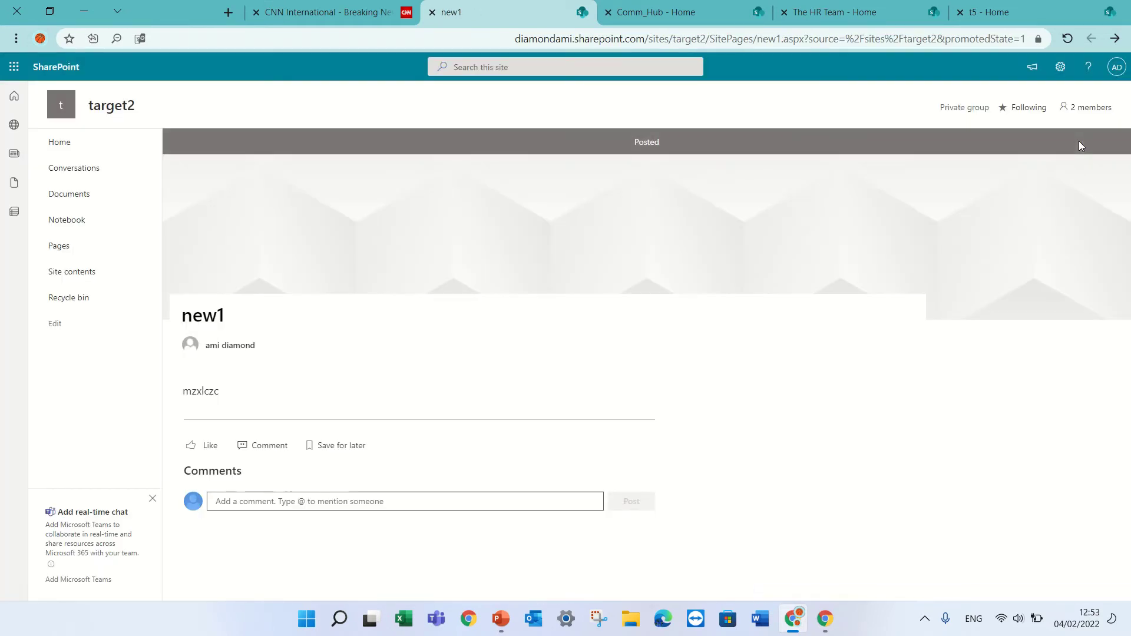
click(71, 148)
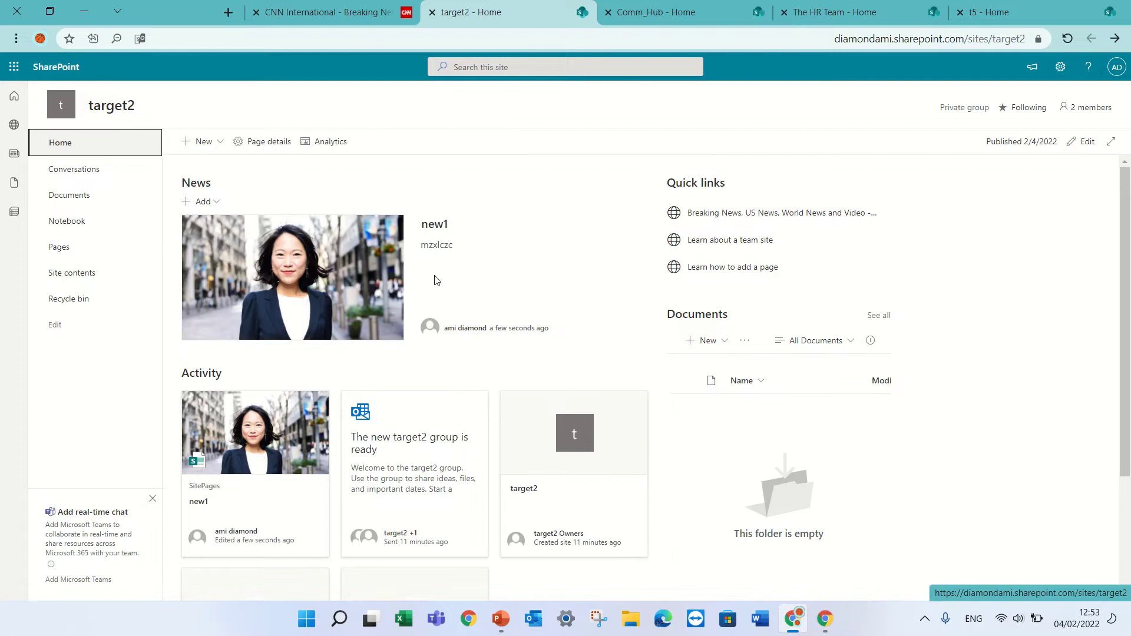
click(730, 37)
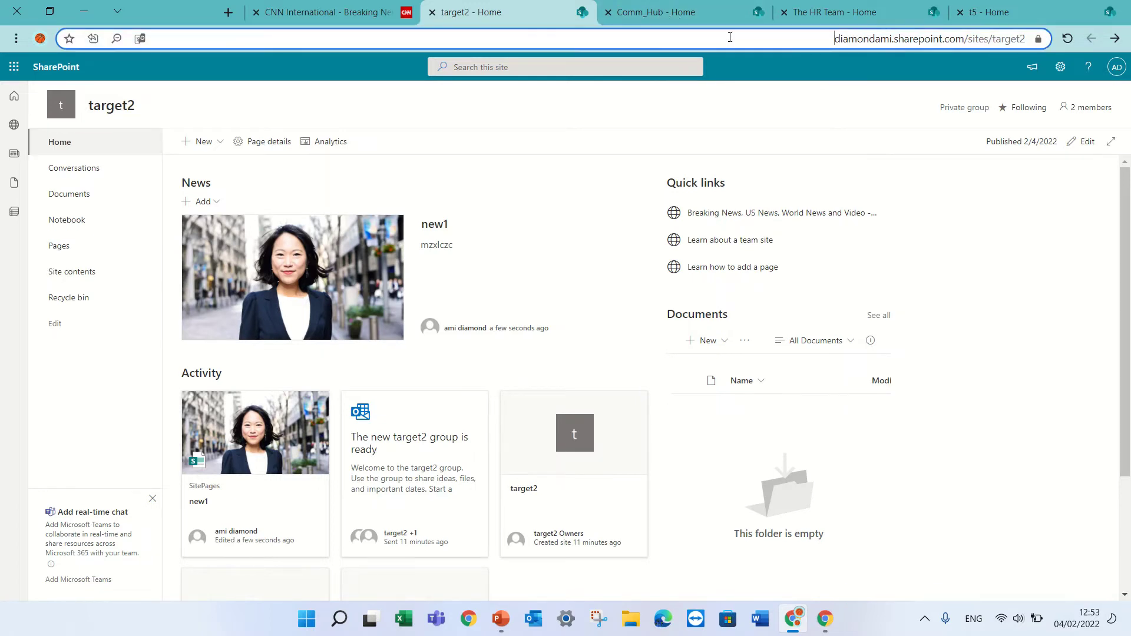
drag(730, 38, 1110, 31)
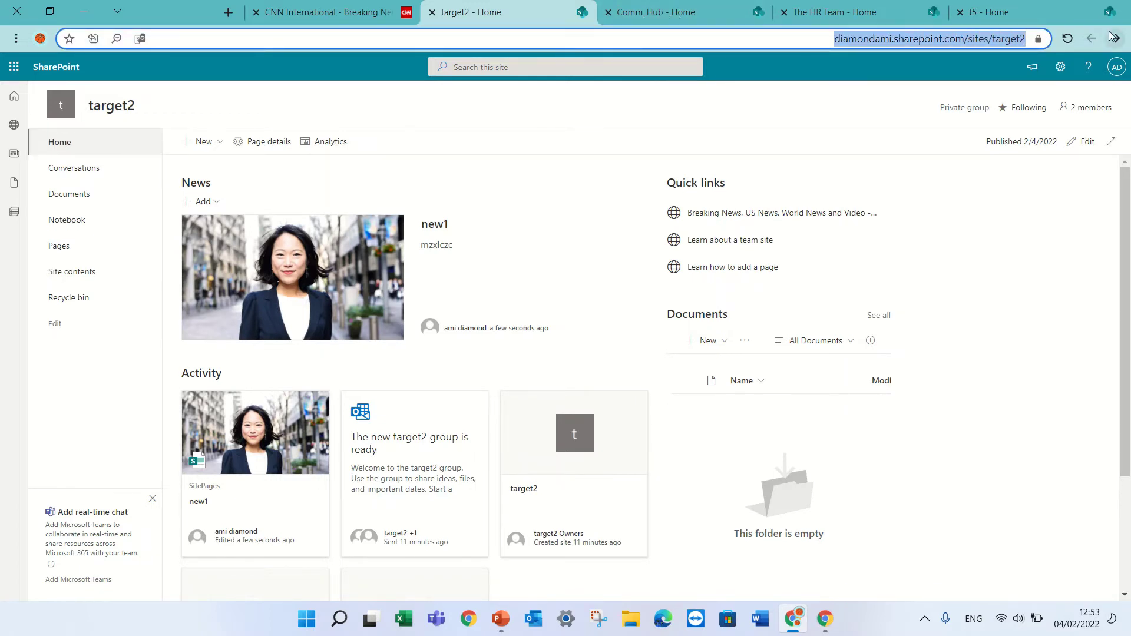
Reload target2 in the guest browser window, then return to the main window.
click(826, 619)
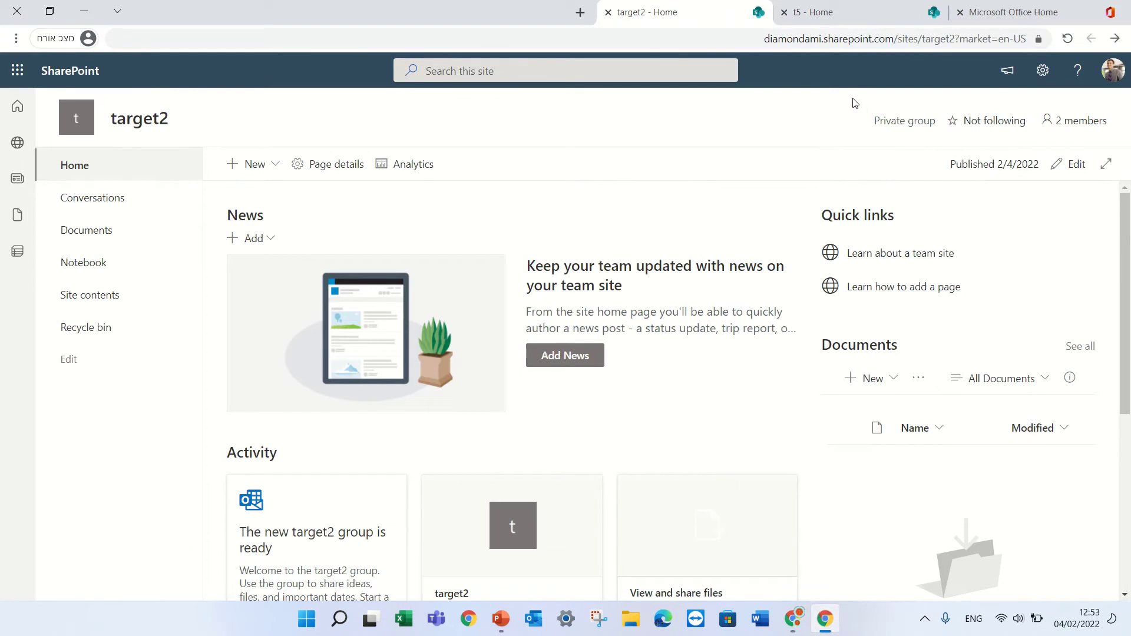
drag(745, 45, 1099, 46)
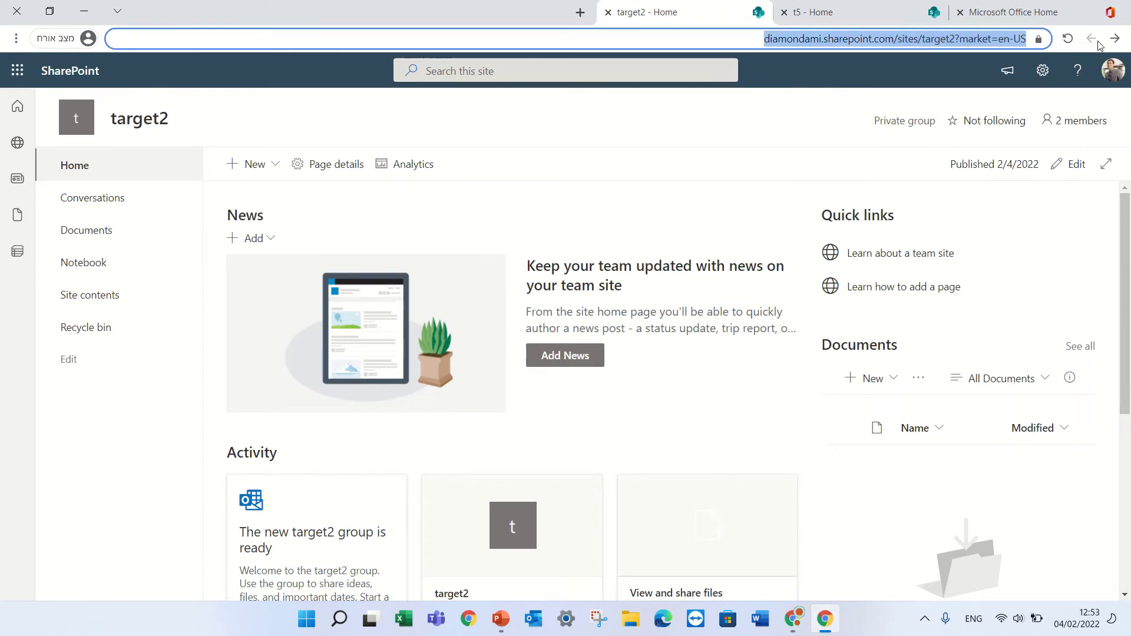
click(1067, 39)
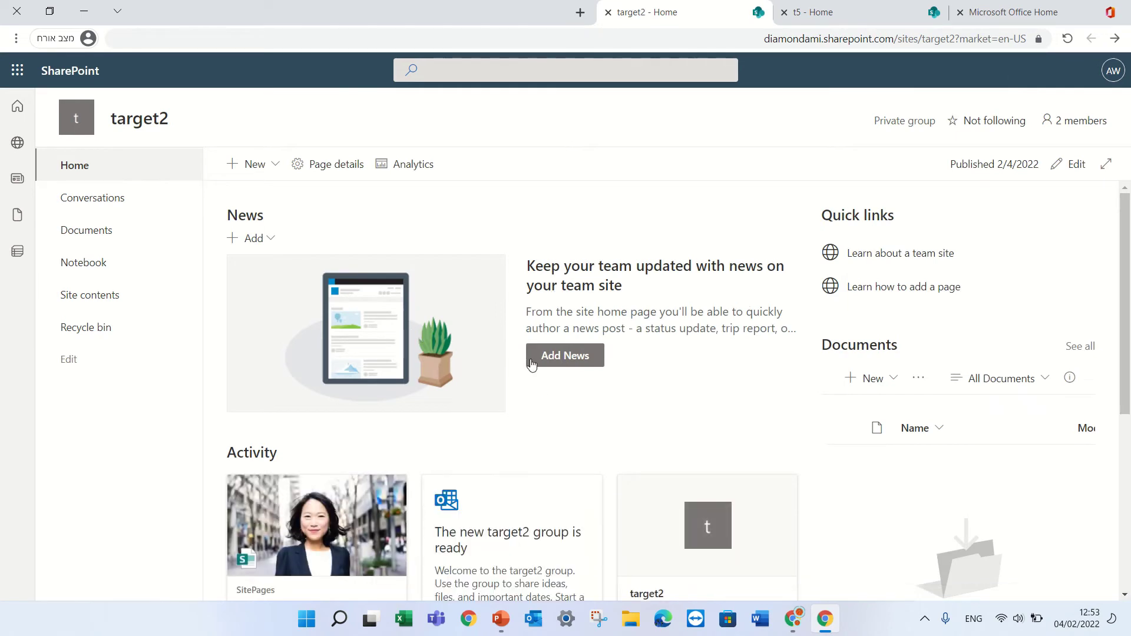
click(793, 619)
Turn on Enable audience targeting in the home page's News web part and republish the page.
click(201, 203)
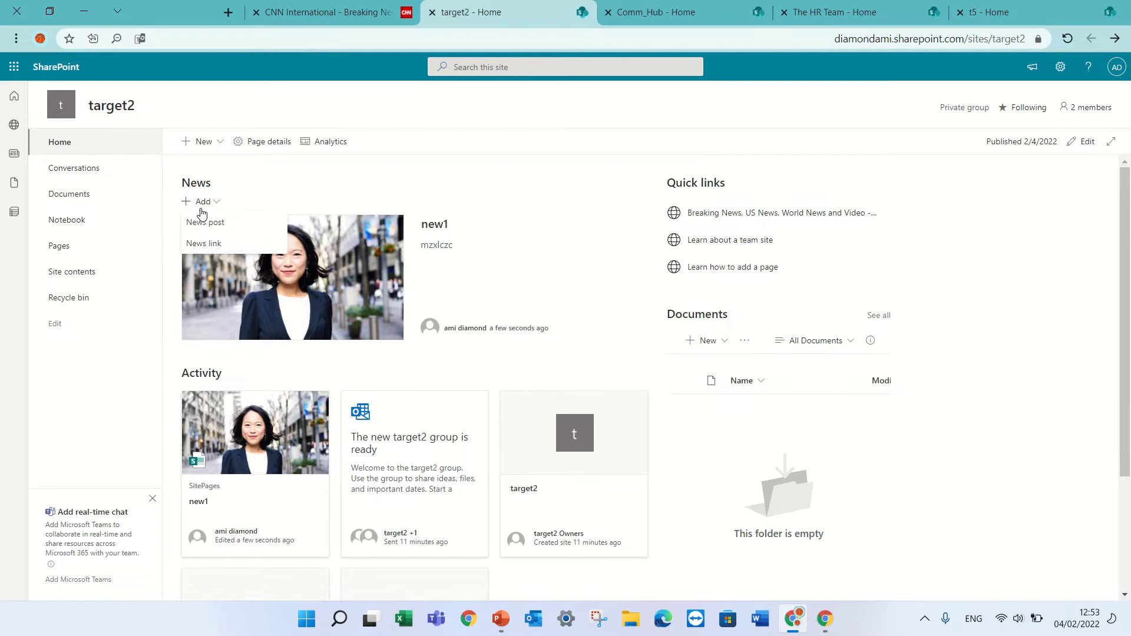
click(198, 204)
click(198, 203)
click(1084, 142)
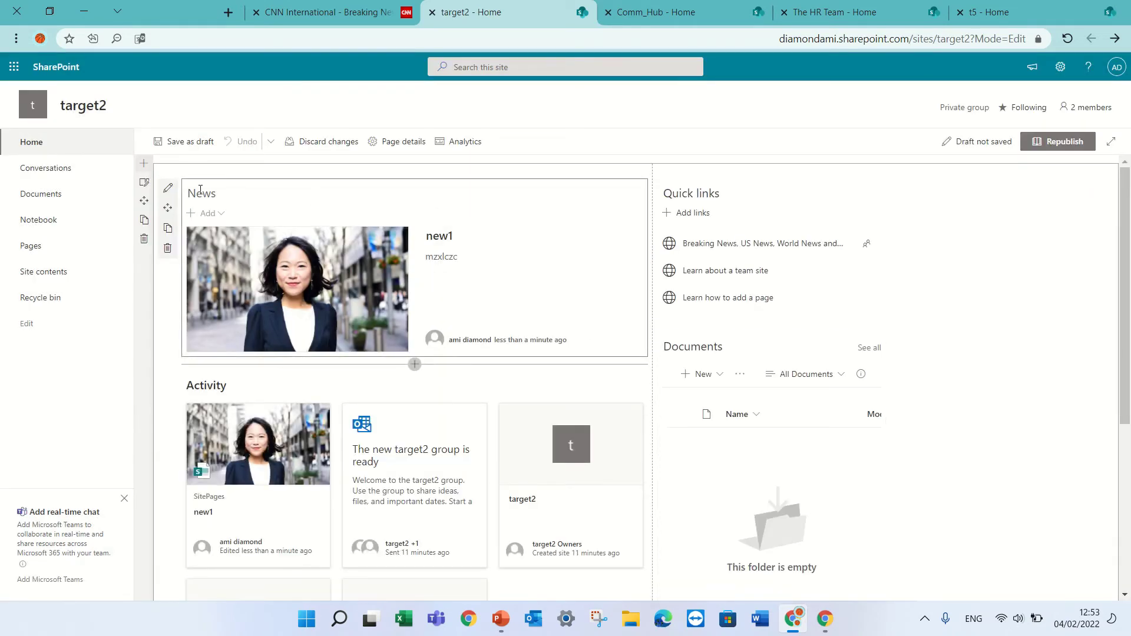
click(168, 188)
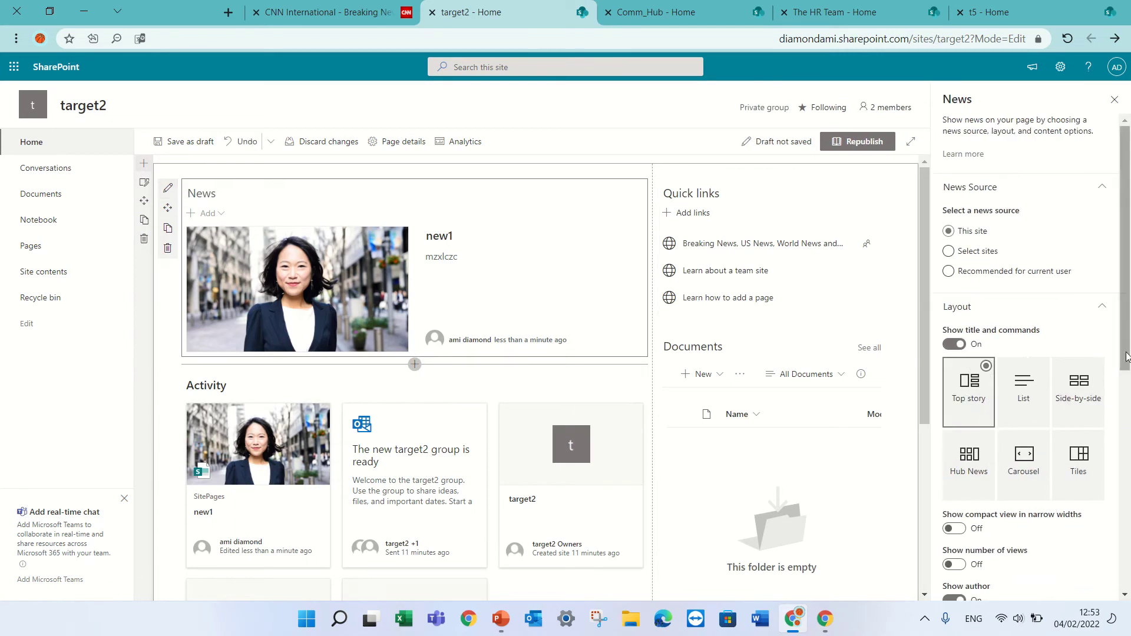
drag(1126, 333, 1130, 482)
scroll(1130, 482, down, 2)
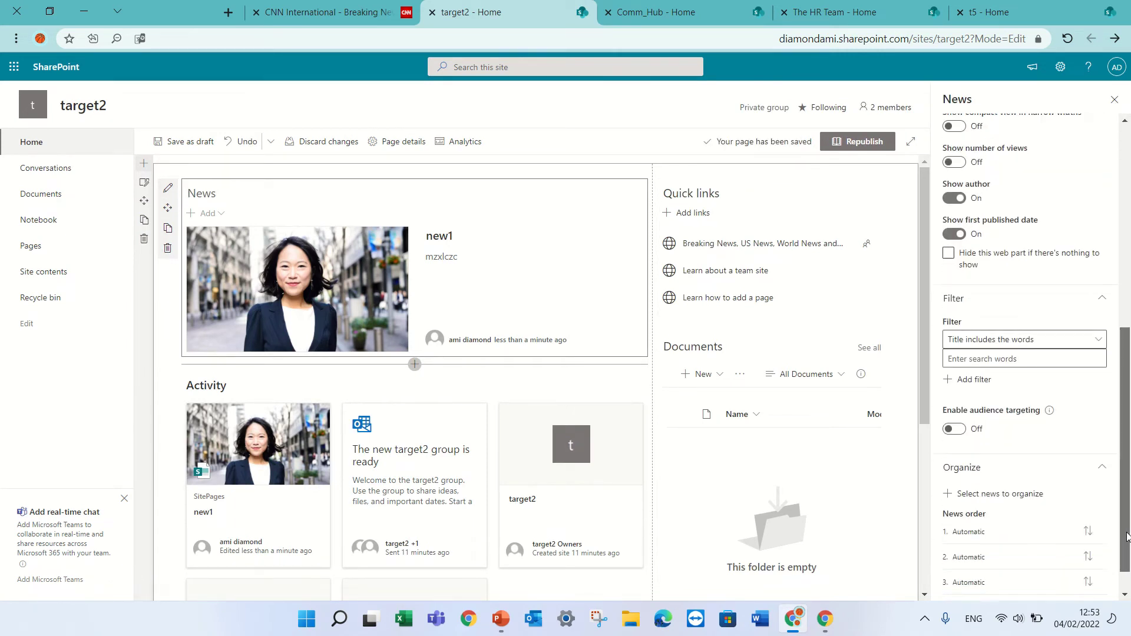
click(960, 429)
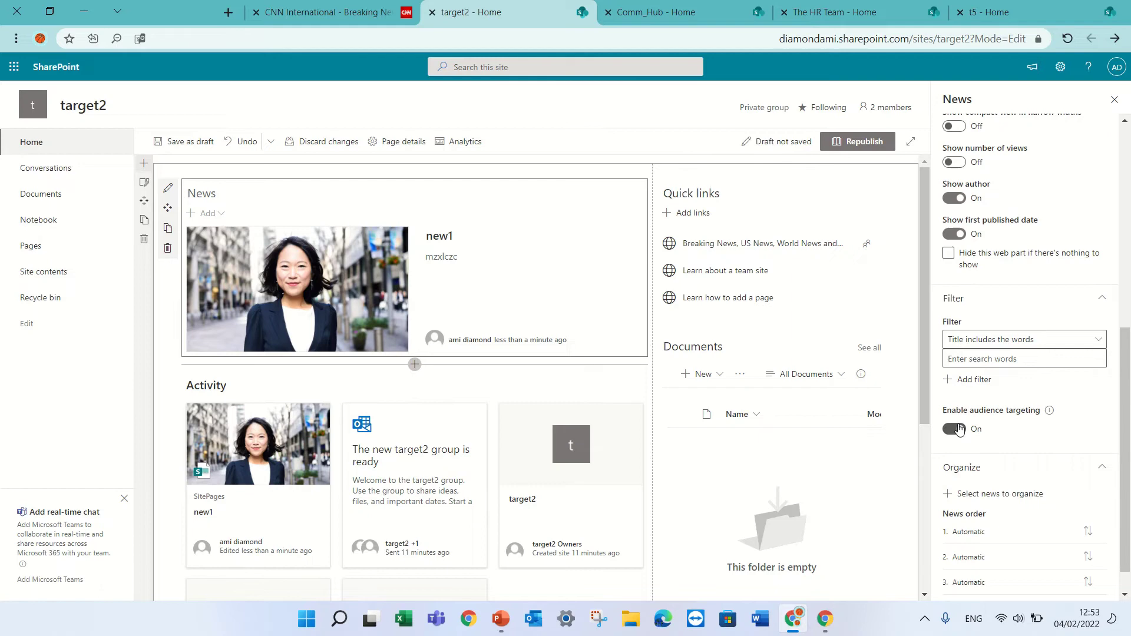
click(1114, 100)
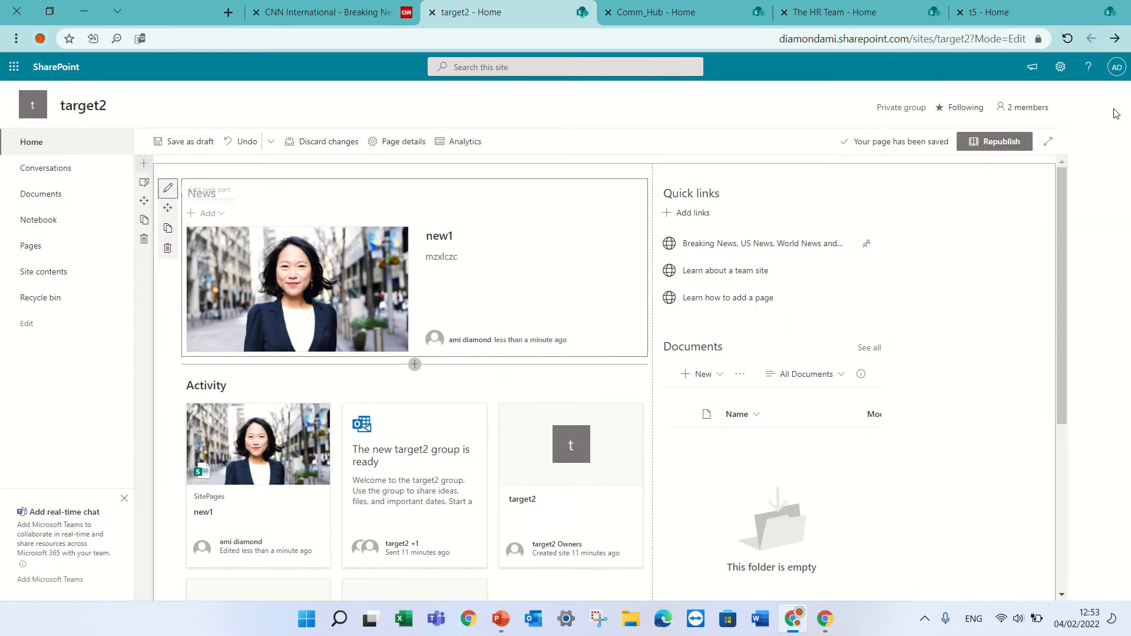
click(1067, 150)
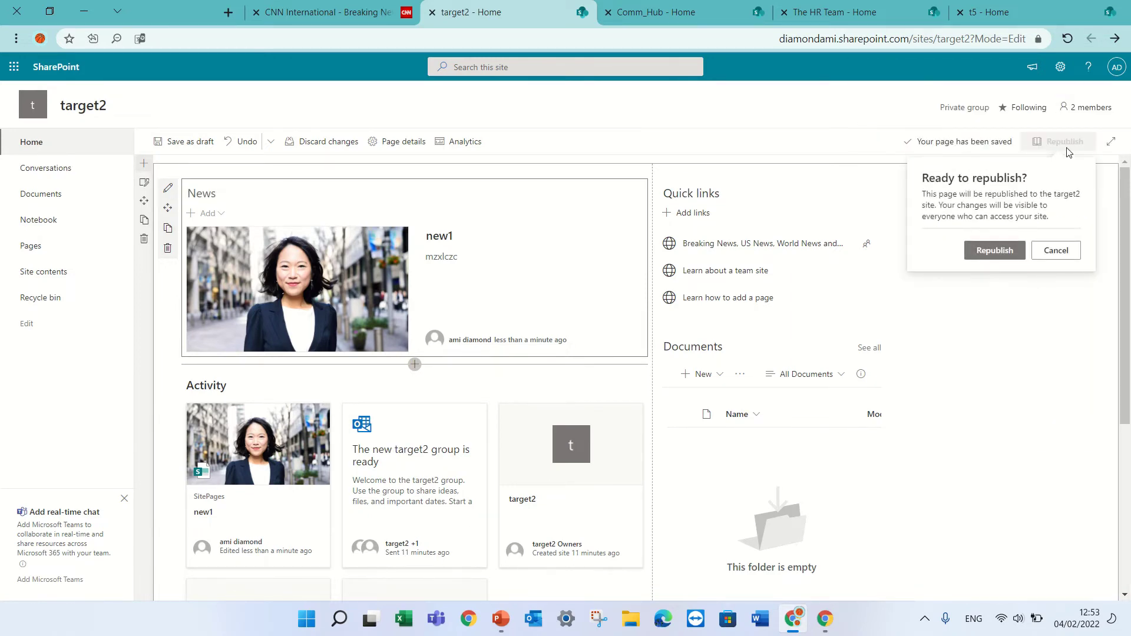
click(998, 252)
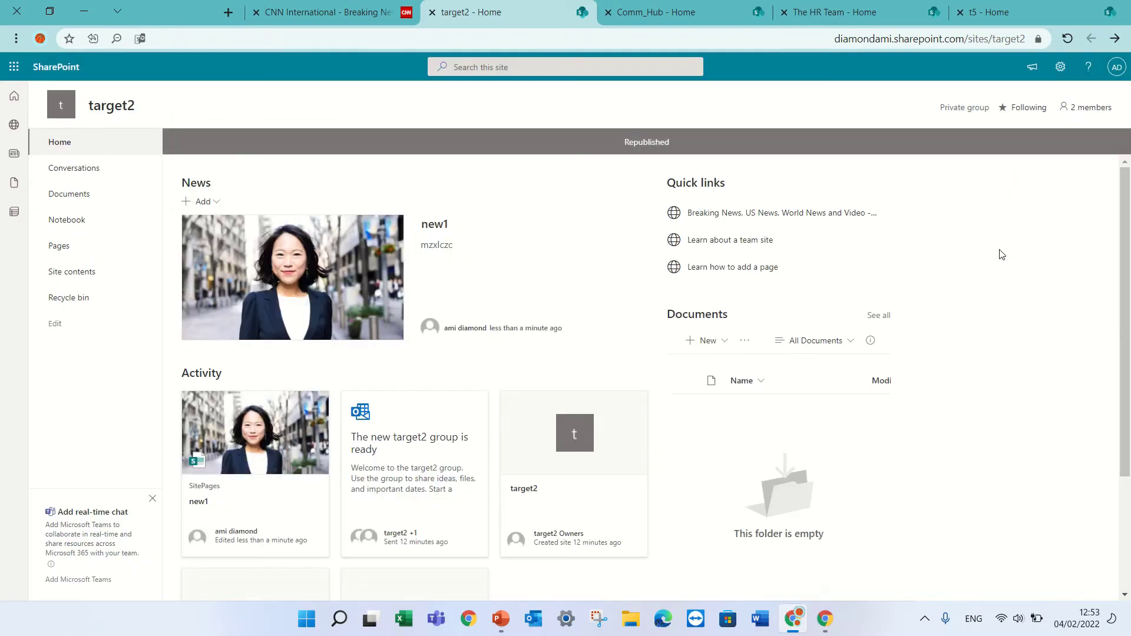
Start a blank news post titled 'new2'.
click(202, 202)
click(214, 222)
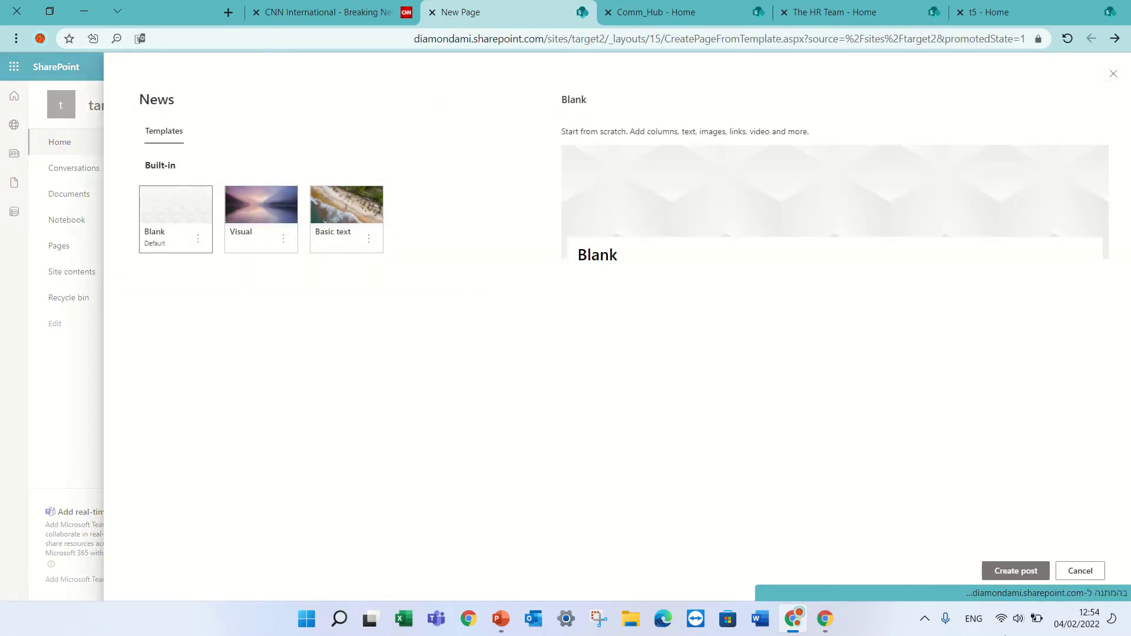
click(1011, 571)
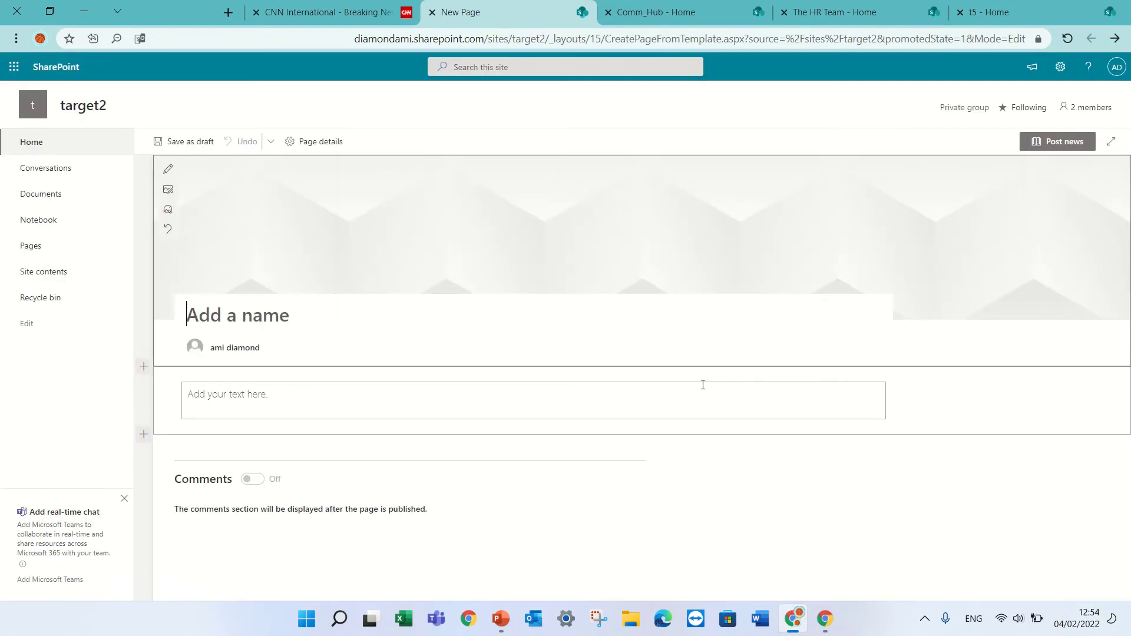
click(356, 315)
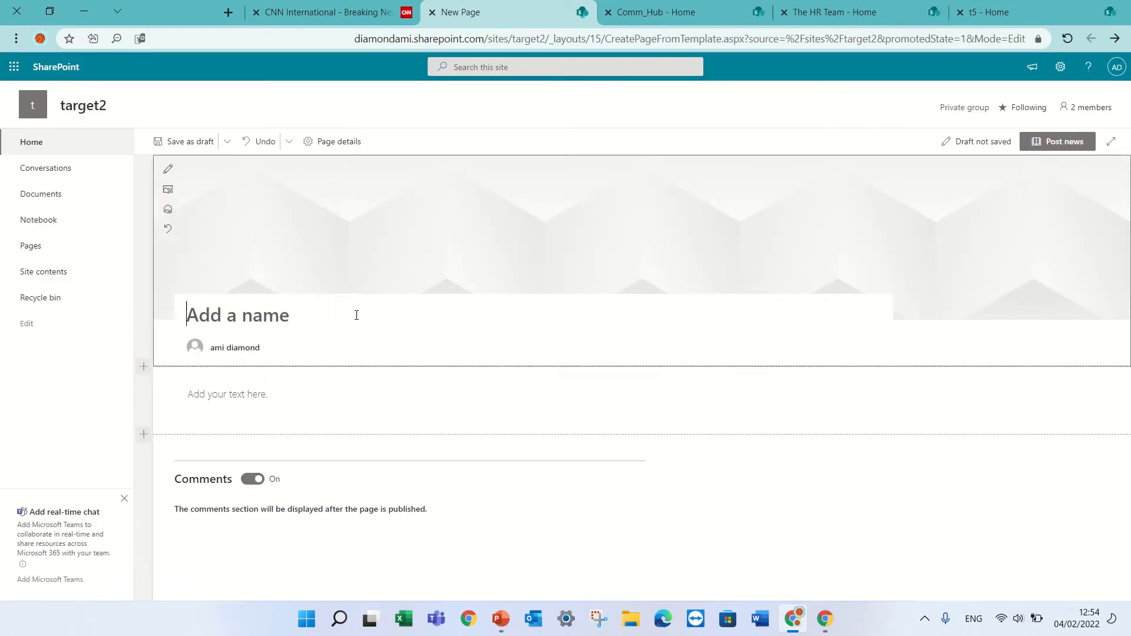
text(new2)
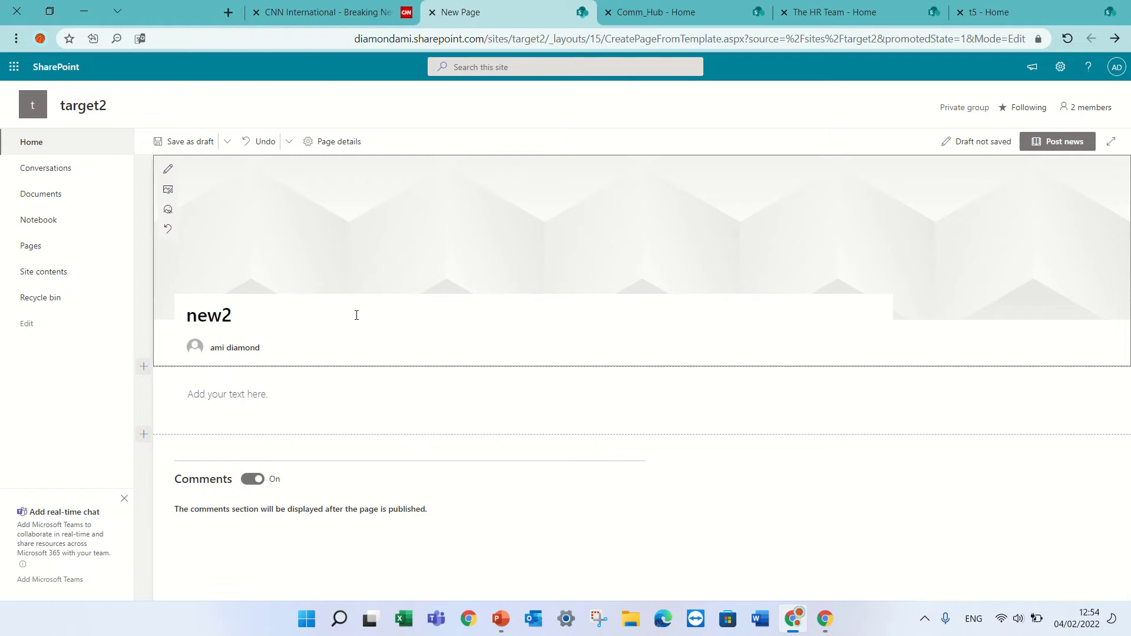
Give new2 the team hands stock photo as its thumbnail and post it.
click(337, 143)
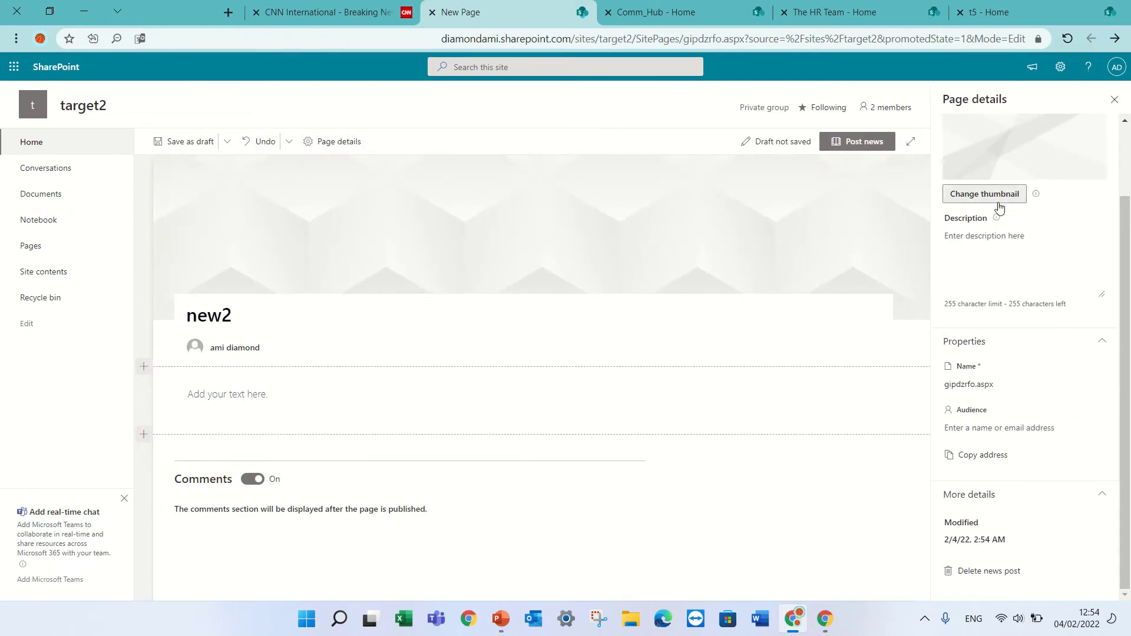
click(996, 195)
click(160, 184)
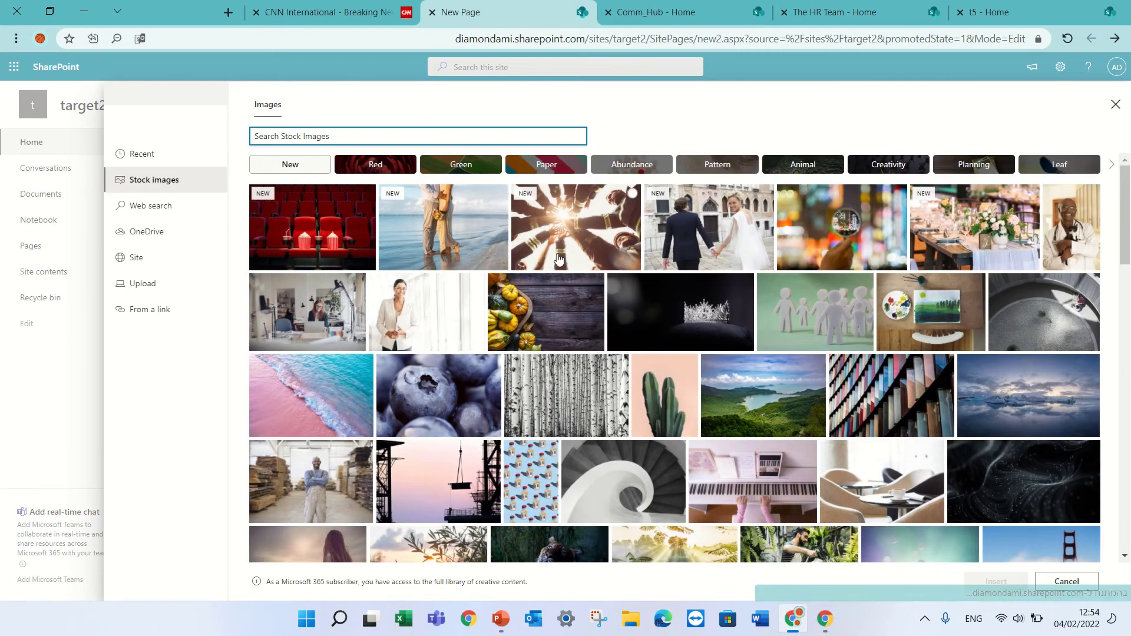
click(569, 230)
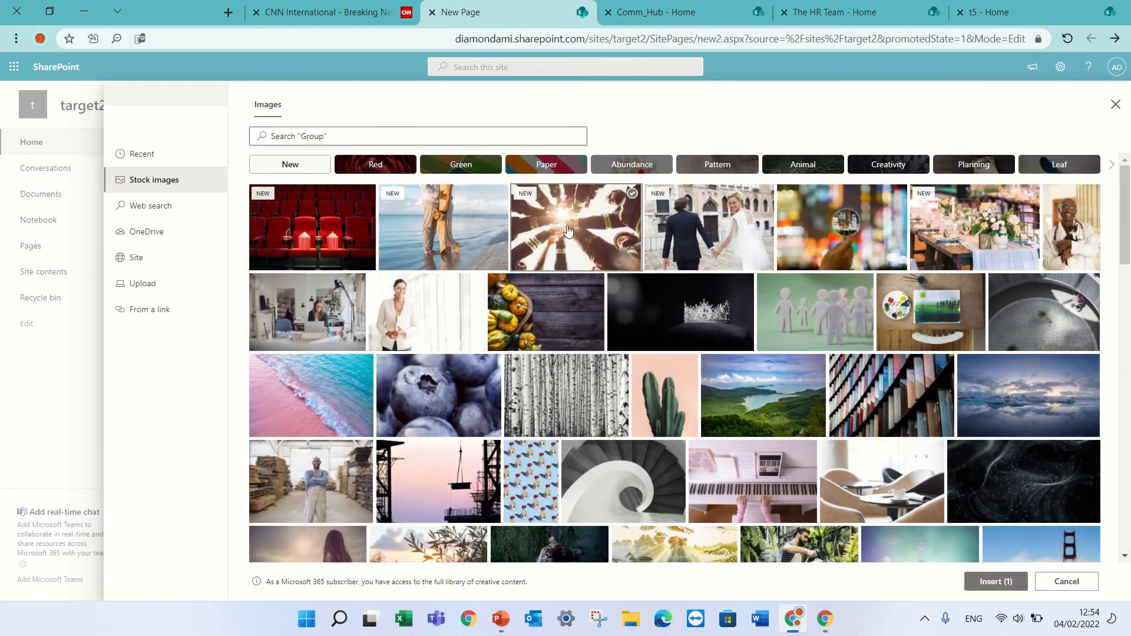
click(996, 581)
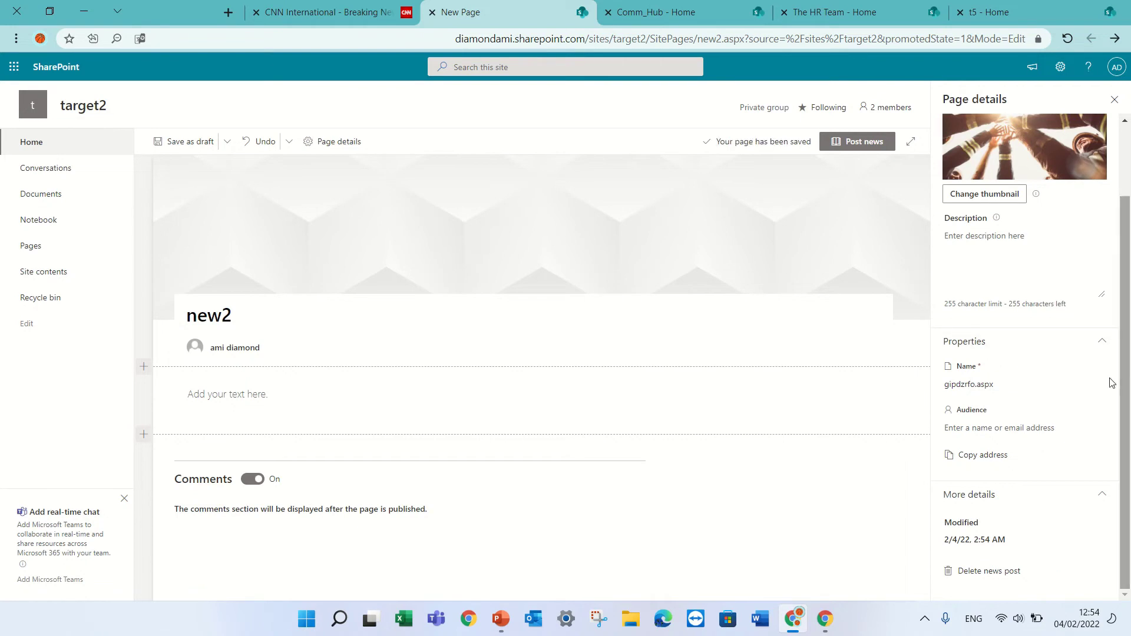
click(860, 141)
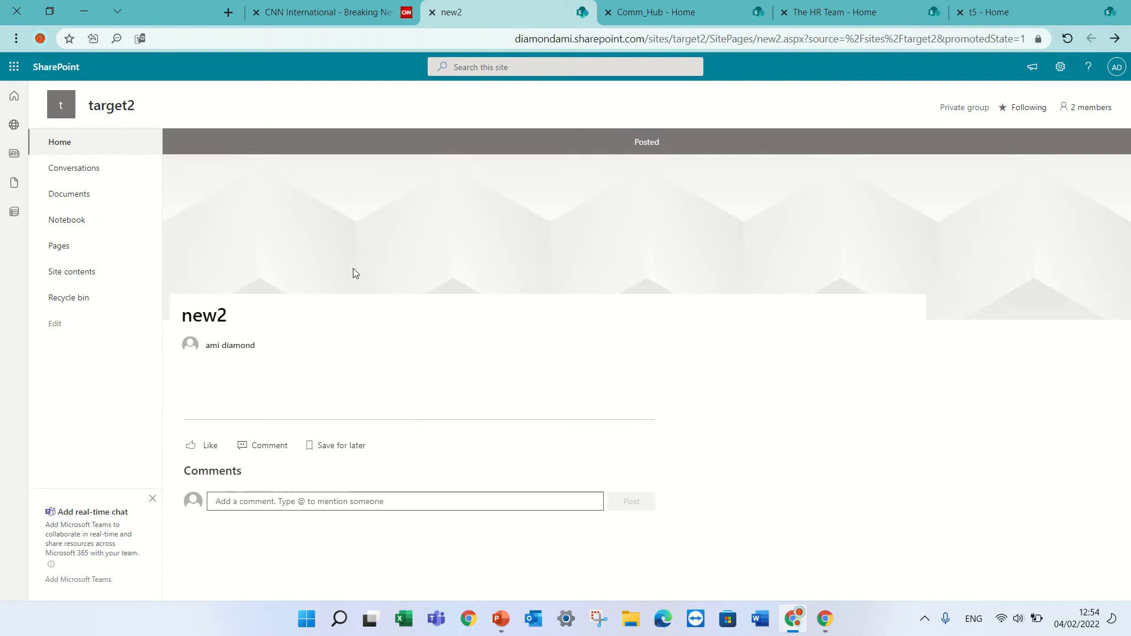
Reload target2 in the guest window to confirm new2 appears, then switch back with Alt+Tab.
click(68, 153)
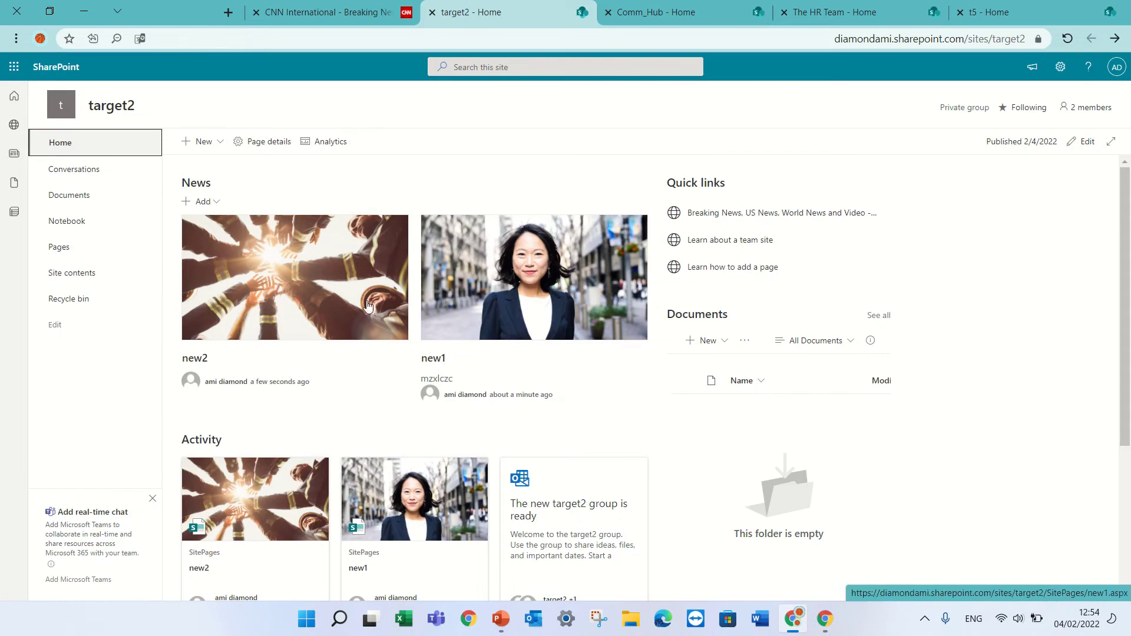
click(825, 619)
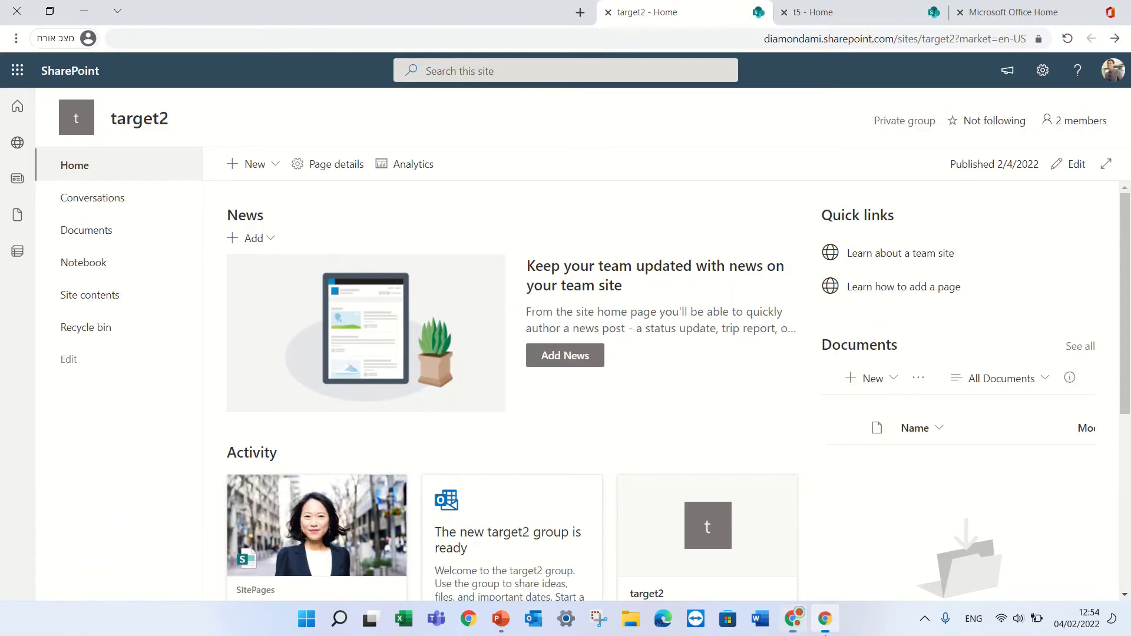
click(1067, 42)
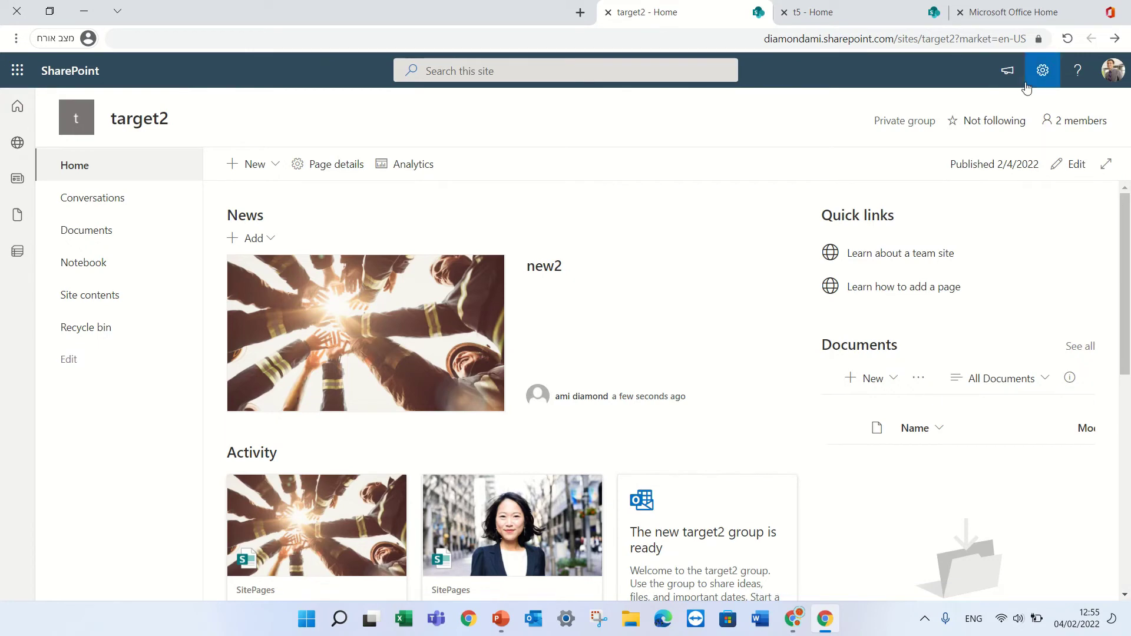
key(alt+Tab)
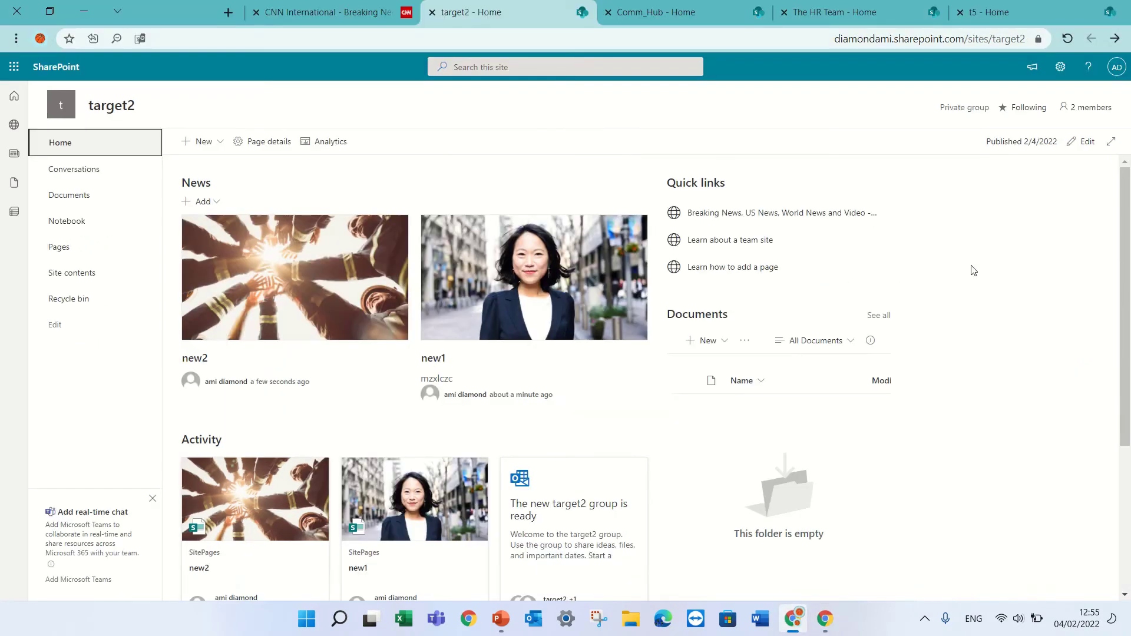
Visit Site contents, return to the target2 home page, and put it into editing.
click(1061, 67)
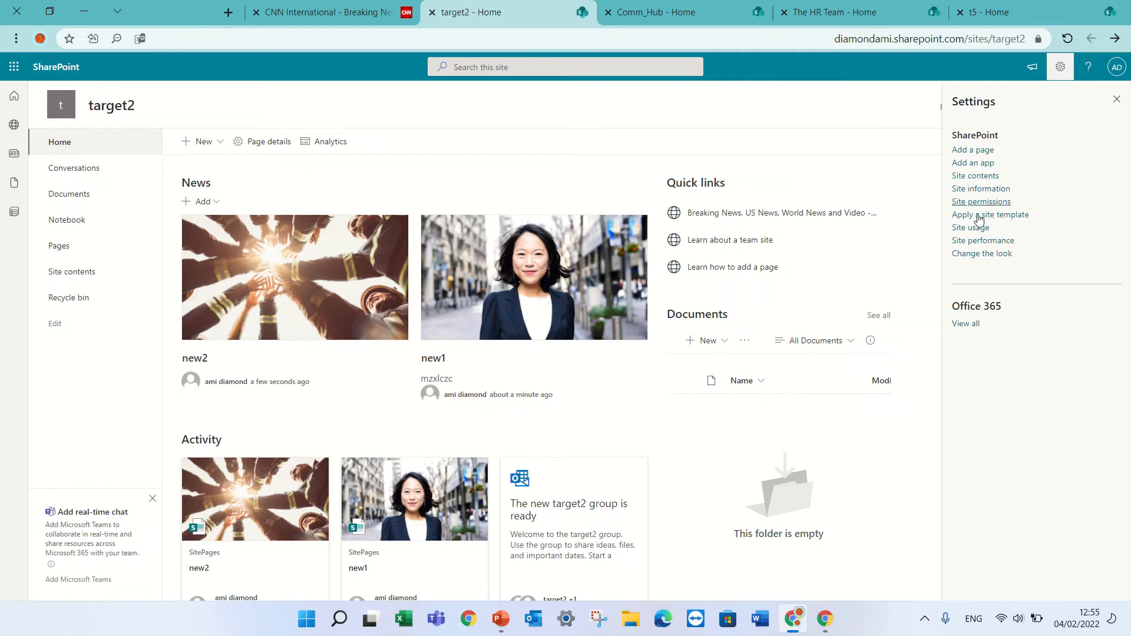
click(983, 176)
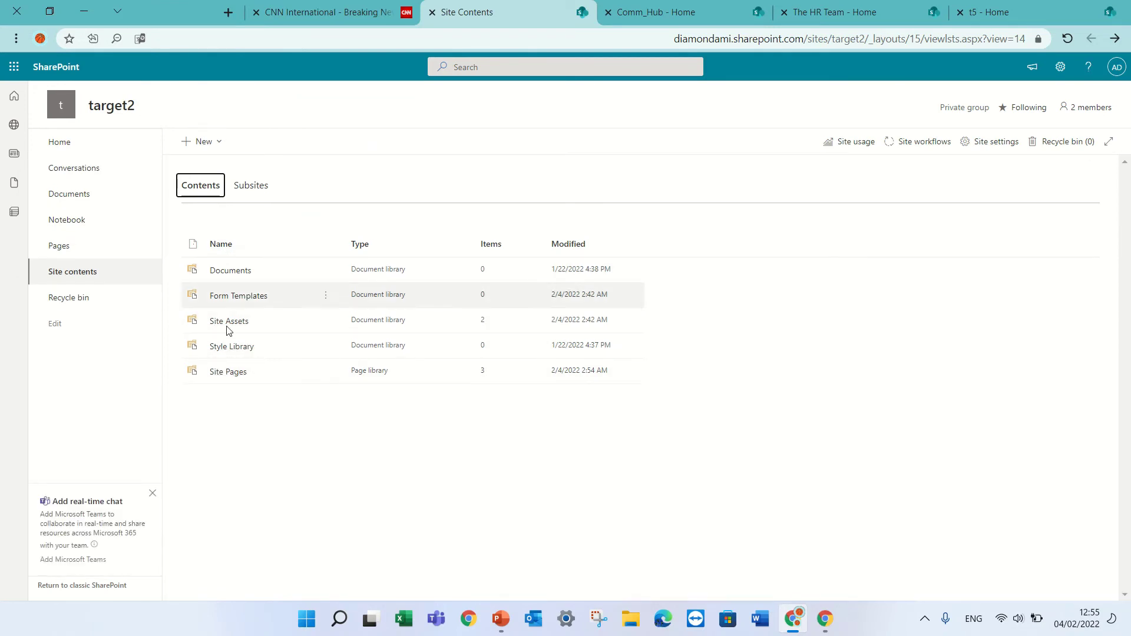
click(72, 141)
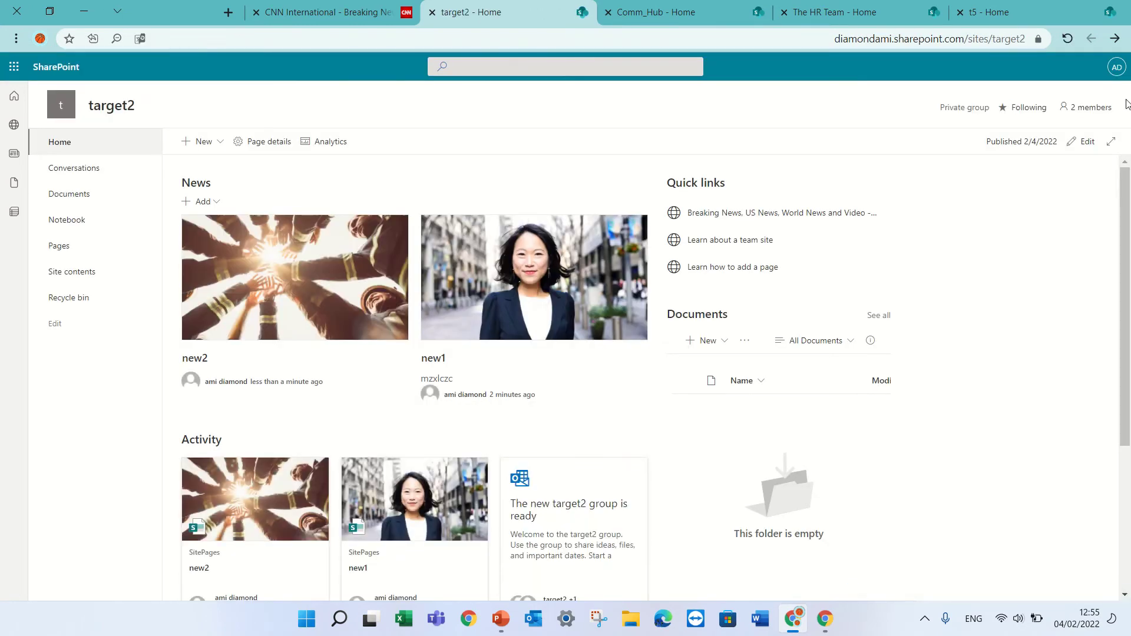
click(1086, 142)
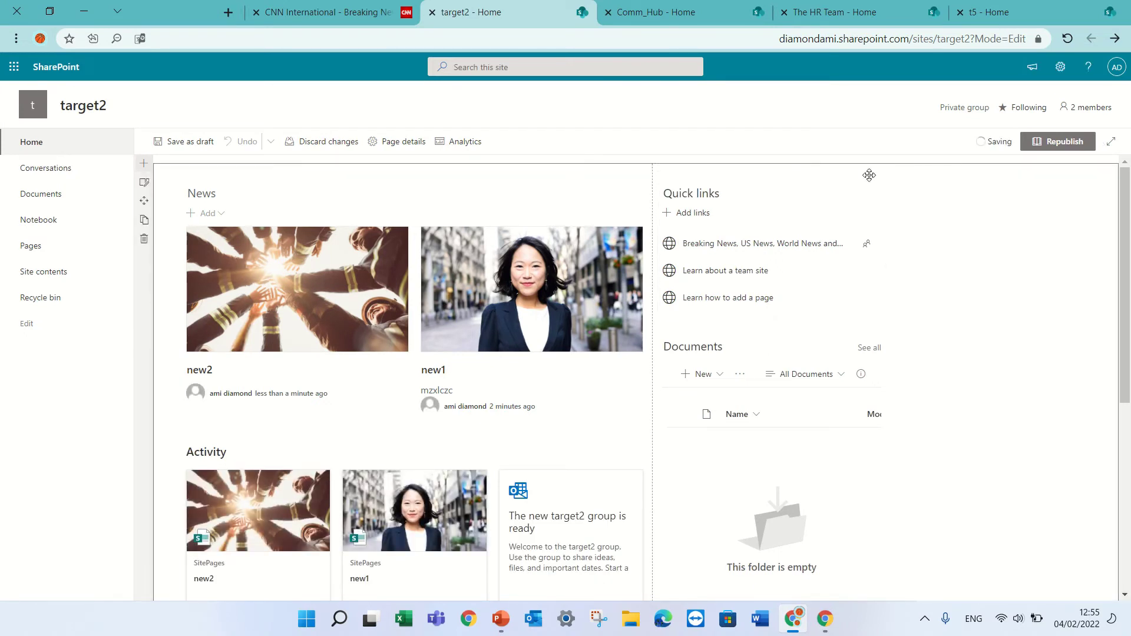
Insert an Events web part, republish the home page, and open Site contents.
click(770, 172)
text(eve)
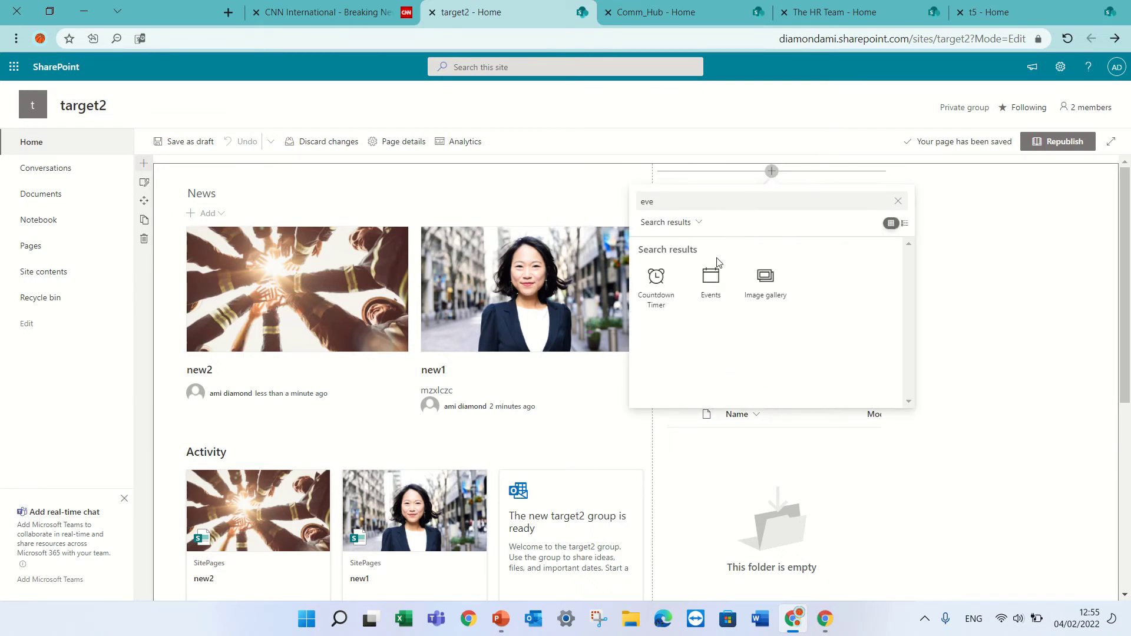
click(711, 277)
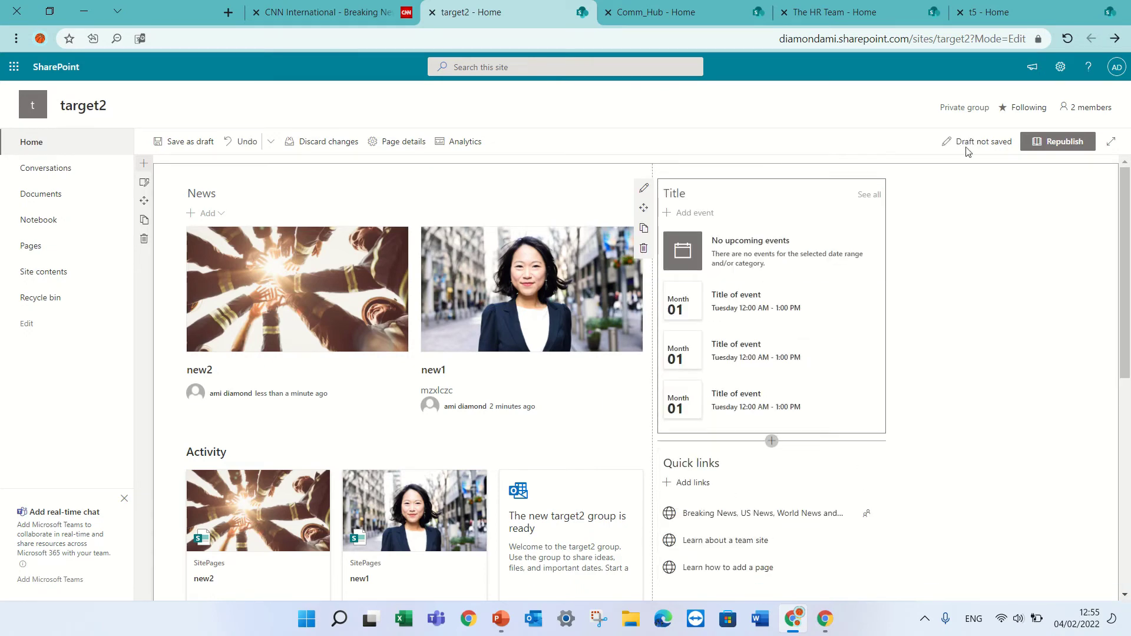
click(1064, 141)
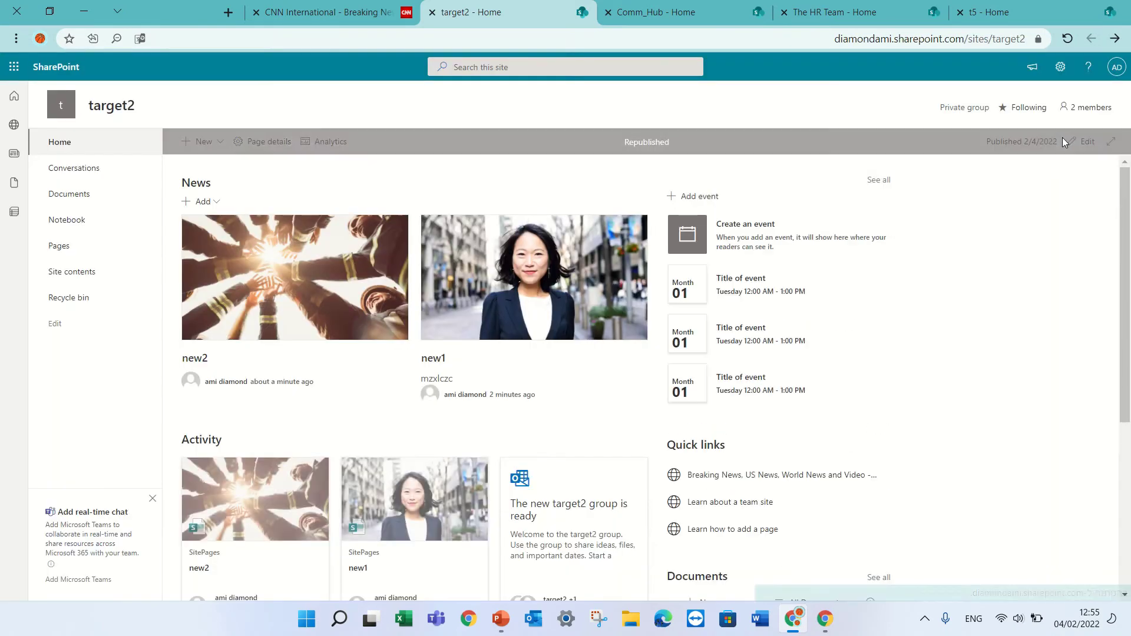
click(1060, 70)
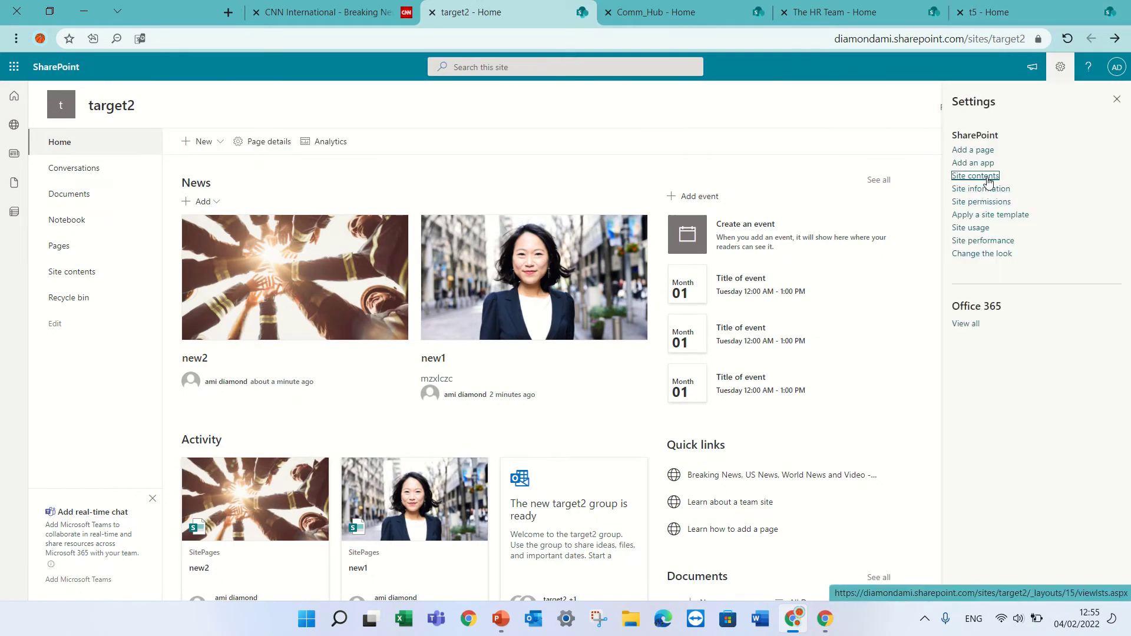
click(988, 179)
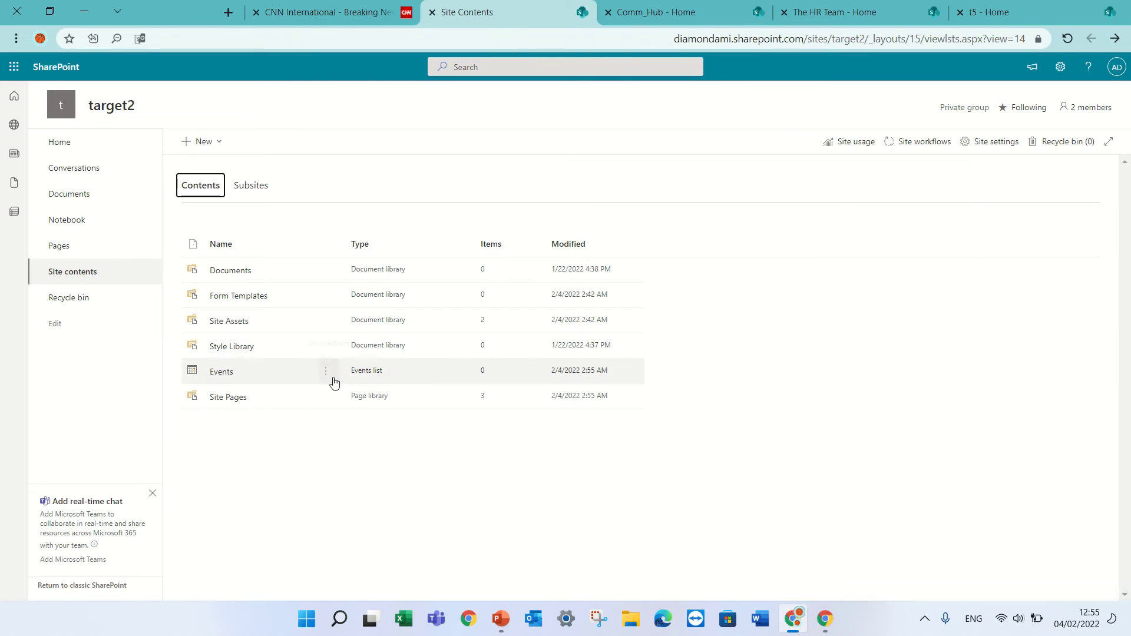
Enable audience targeting in the Events list's settings.
click(326, 373)
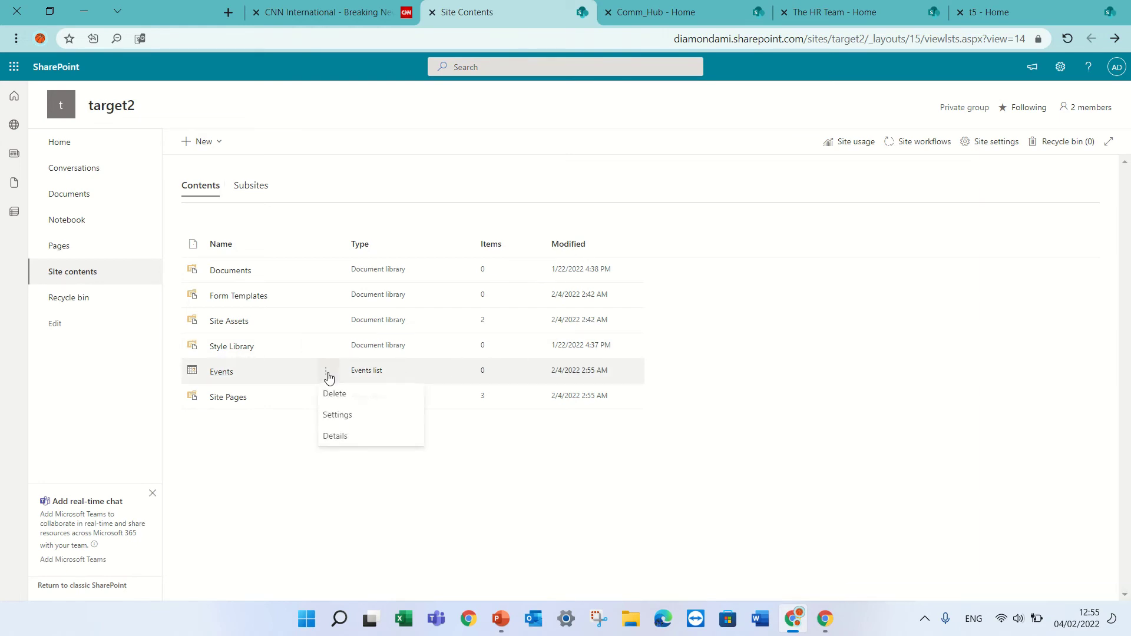
click(357, 414)
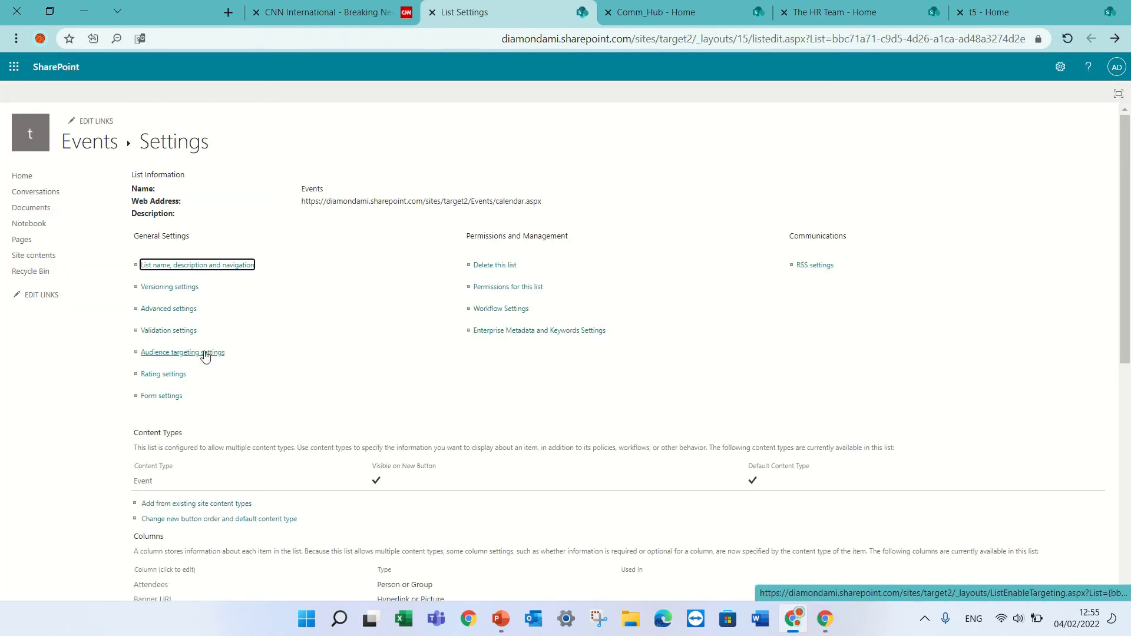
click(193, 352)
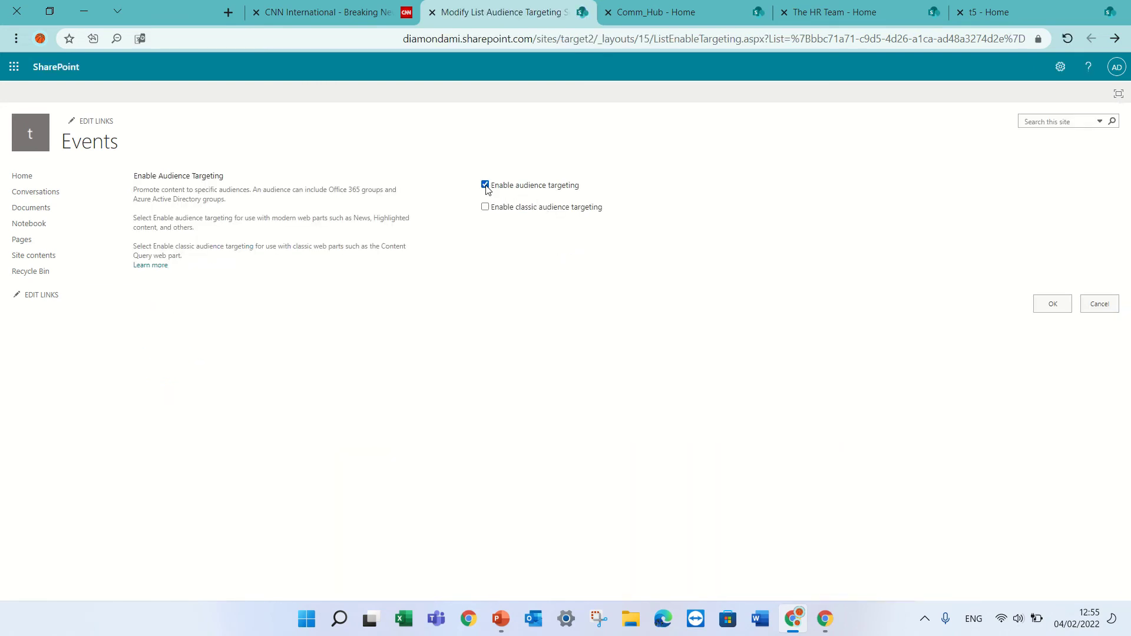
click(1059, 307)
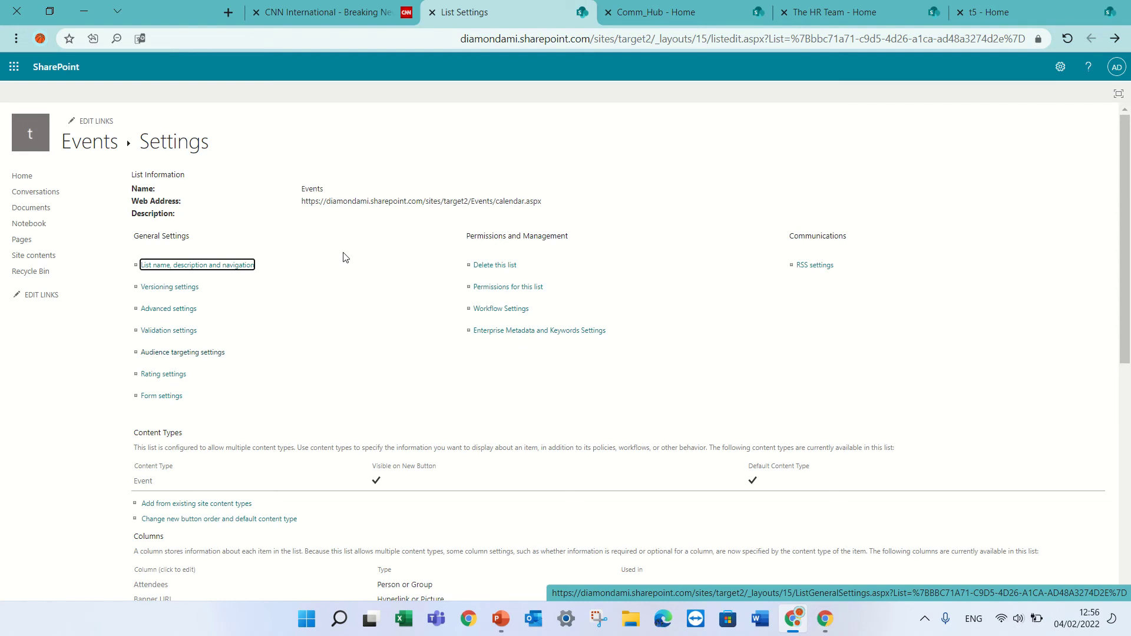
mouse_move(1109, 244)
mouse_down()
mouse_move(1113, 374)
mouse_move(1114, 232)
mouse_up()
Switch on Enable audience targeting in the home page's Events web part, then republish the home page.
click(79, 153)
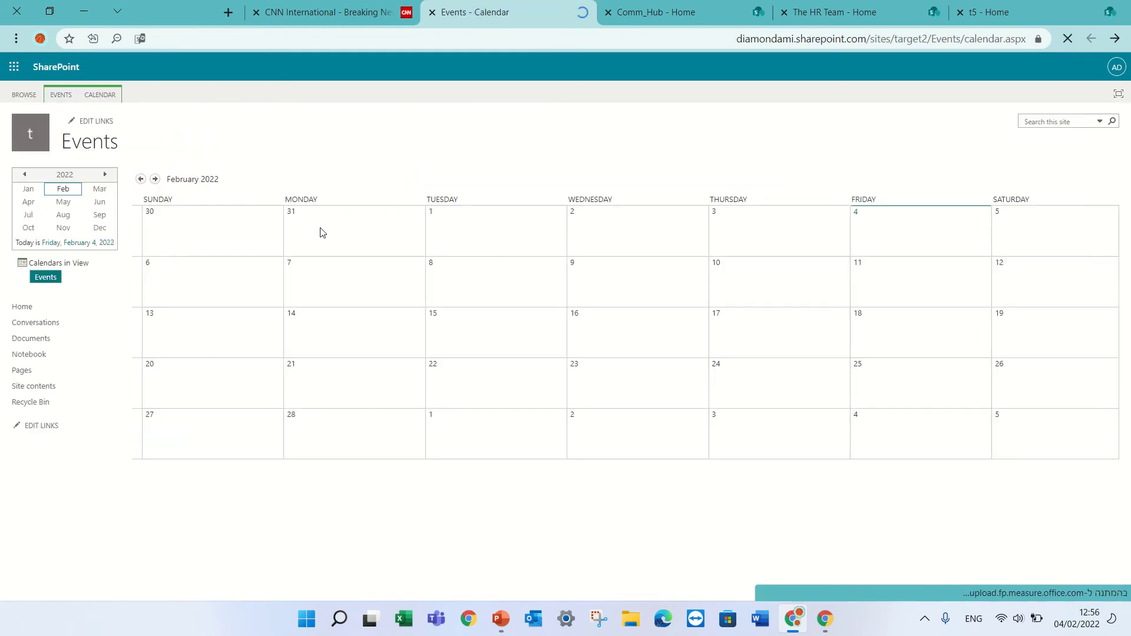
click(37, 312)
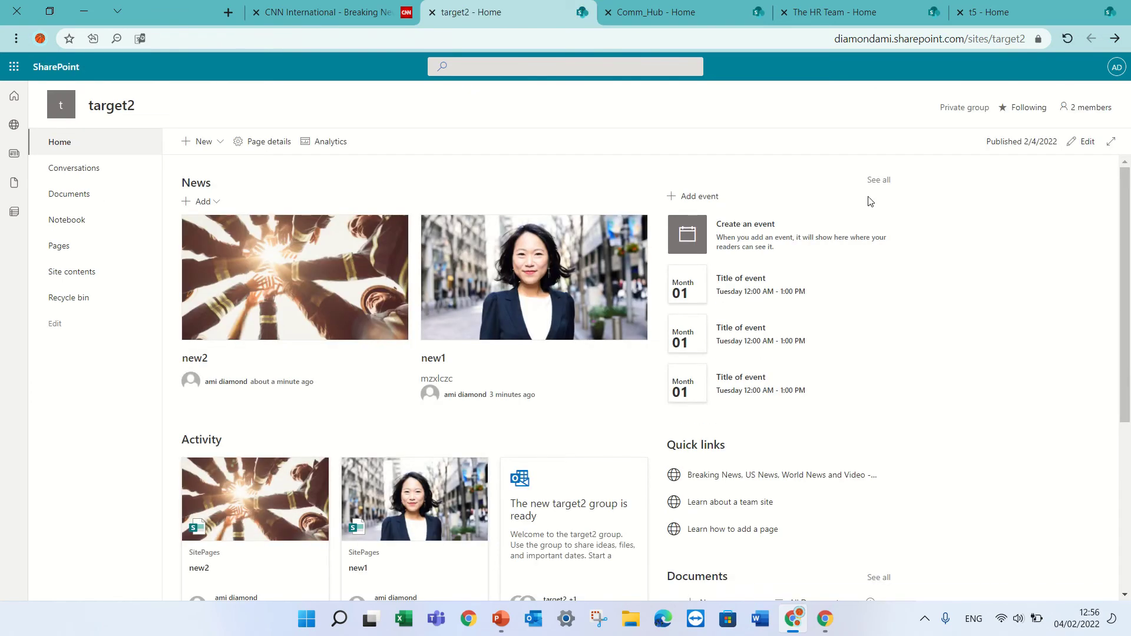
click(1087, 142)
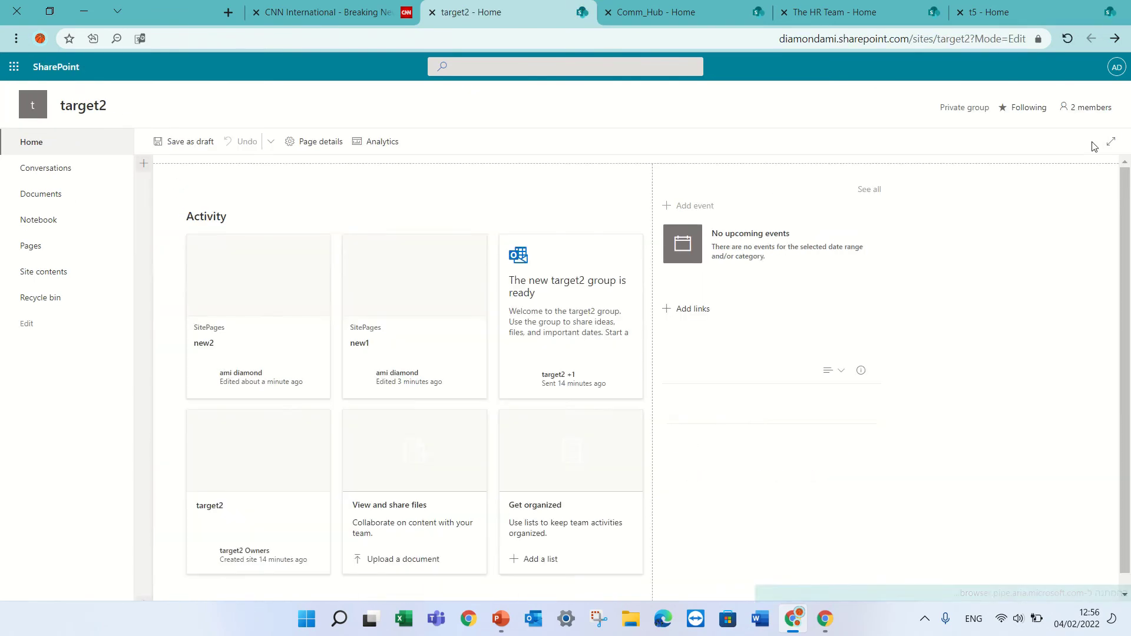
click(773, 234)
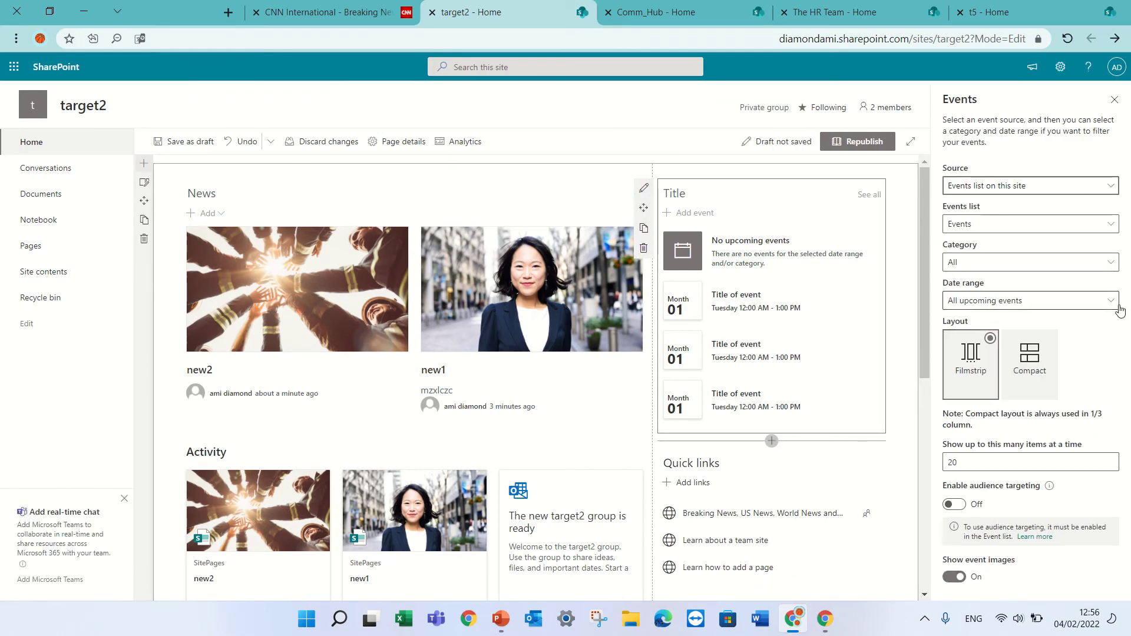
scroll(927, 319, down, 3)
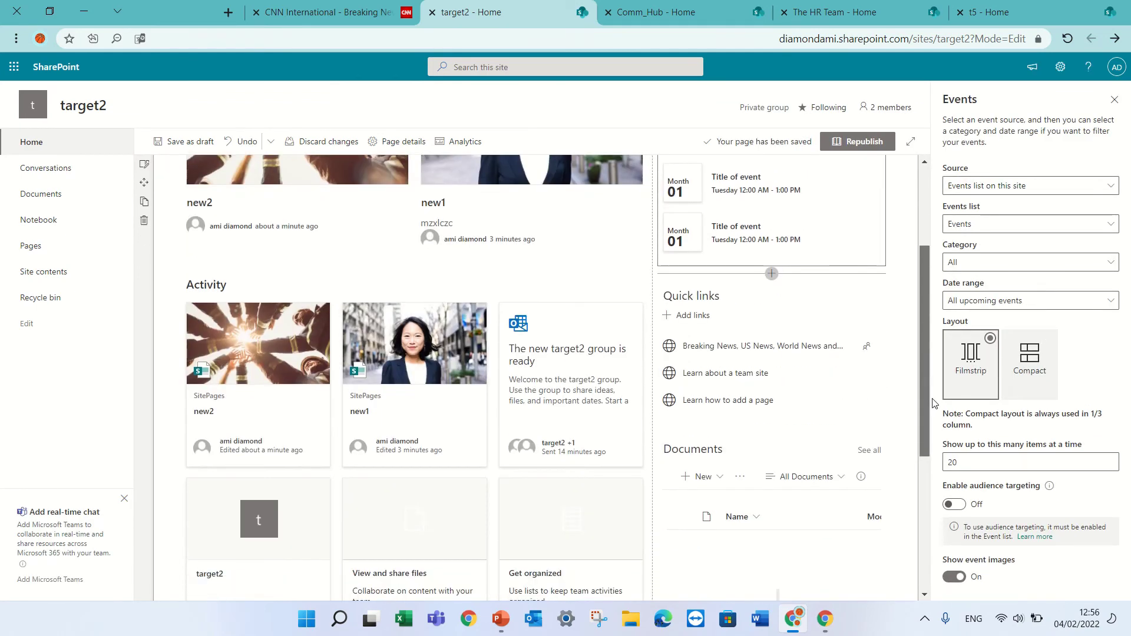
click(957, 505)
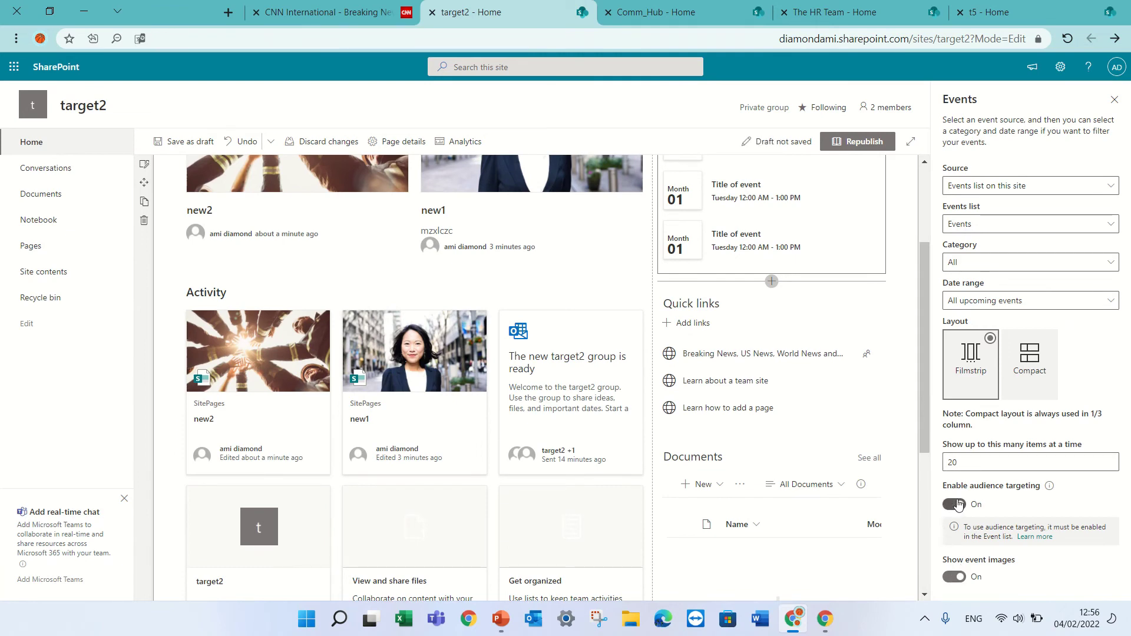
click(1114, 99)
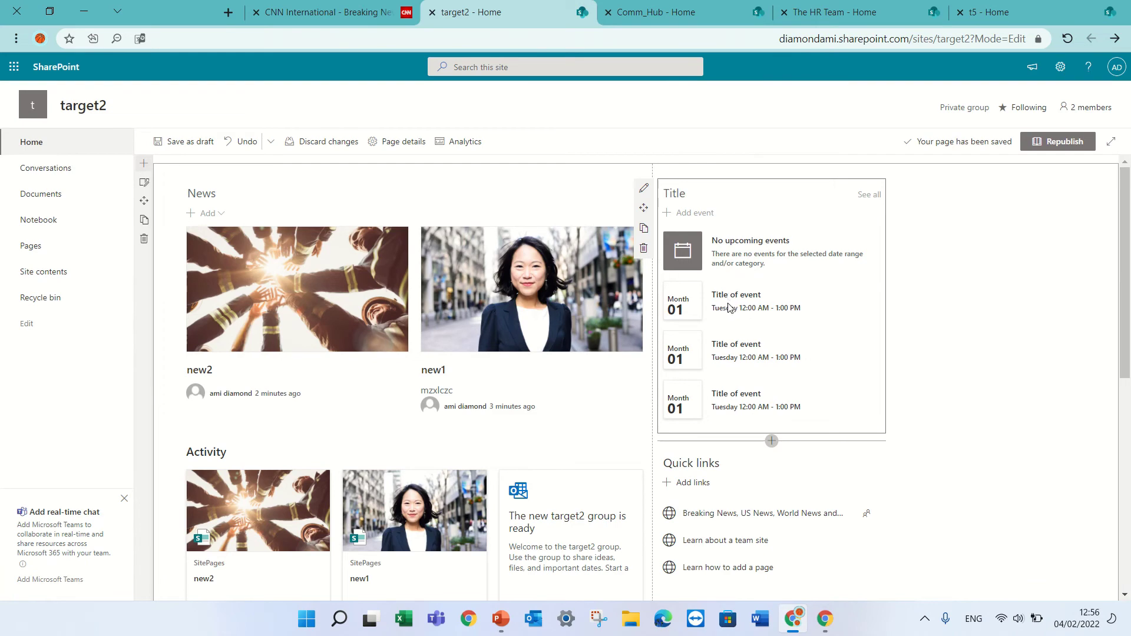
click(1055, 140)
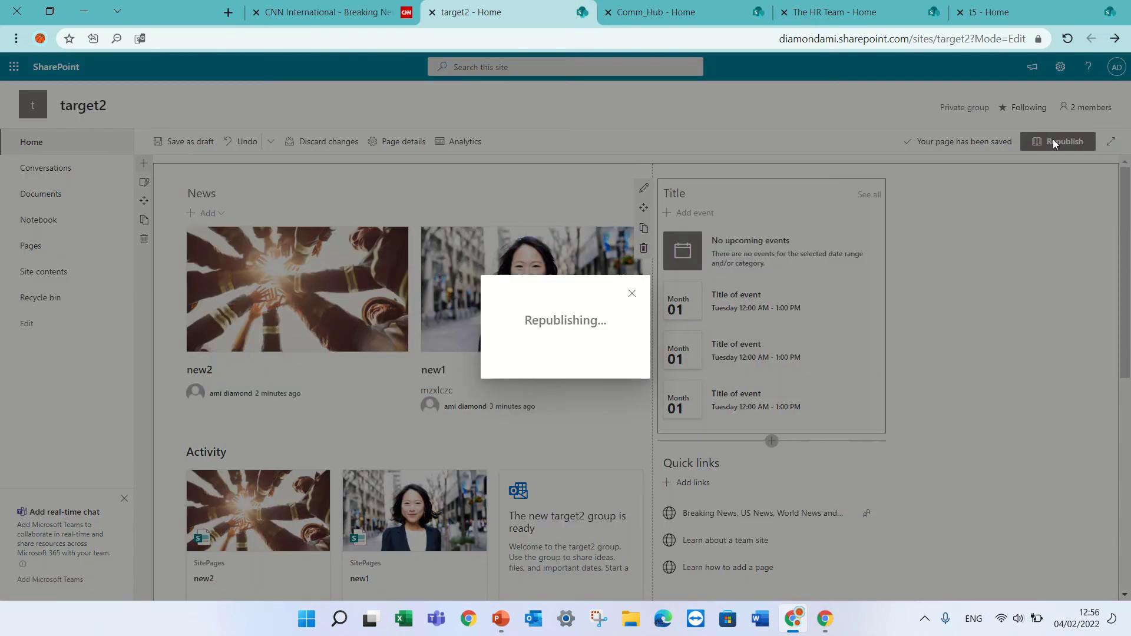
Start a new event titled 'even1'.
click(736, 232)
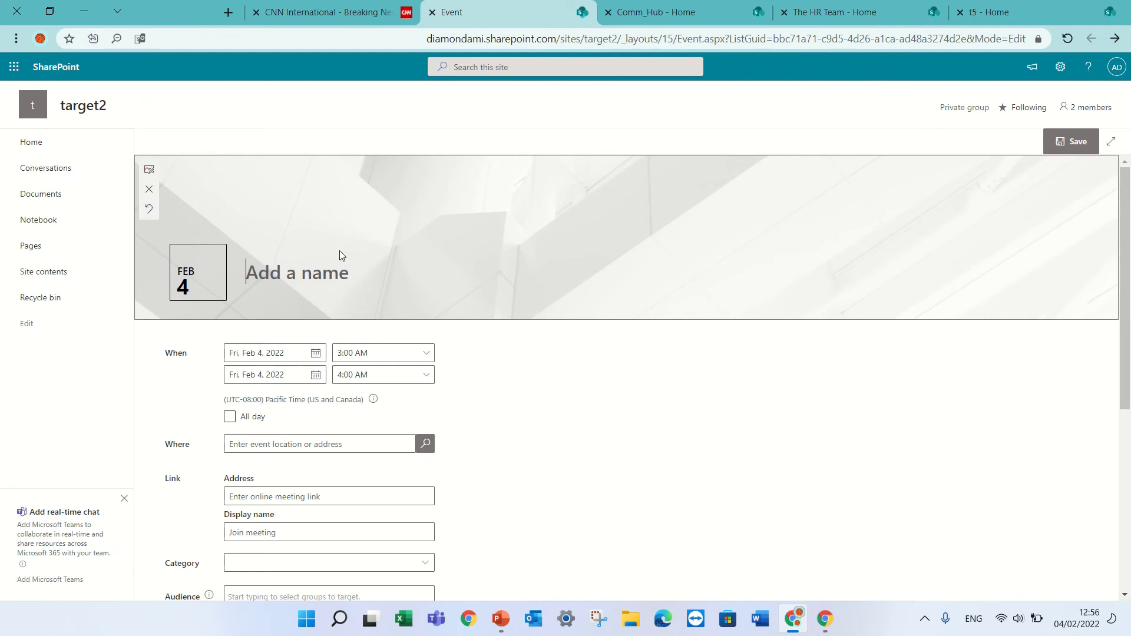
text(even1)
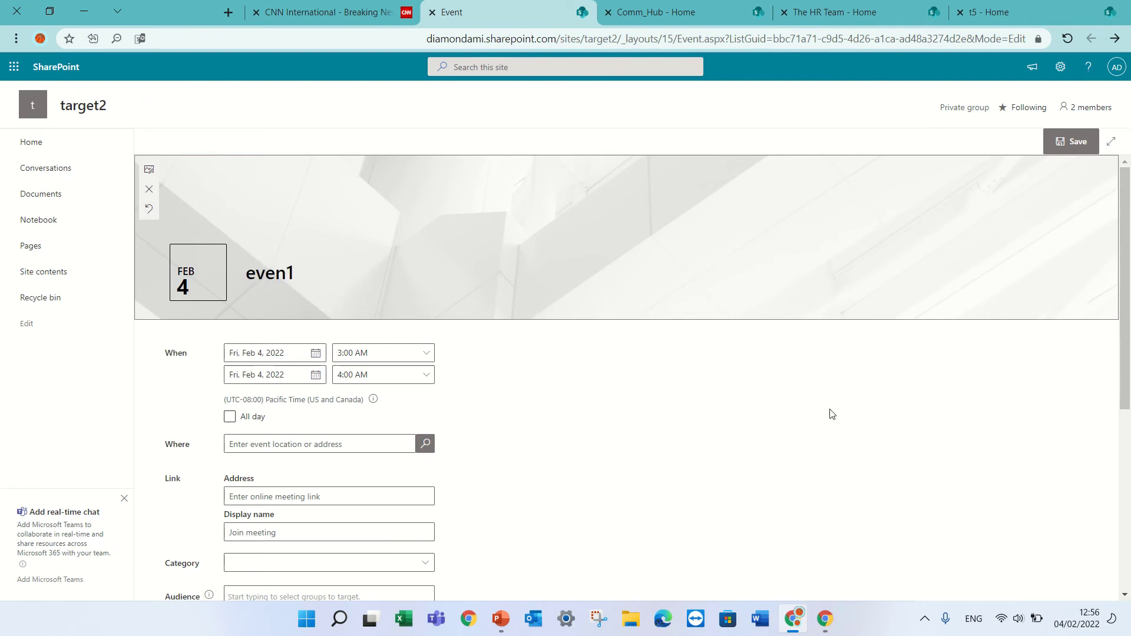
drag(1116, 290, 1115, 390)
scroll(1115, 391, down, 1)
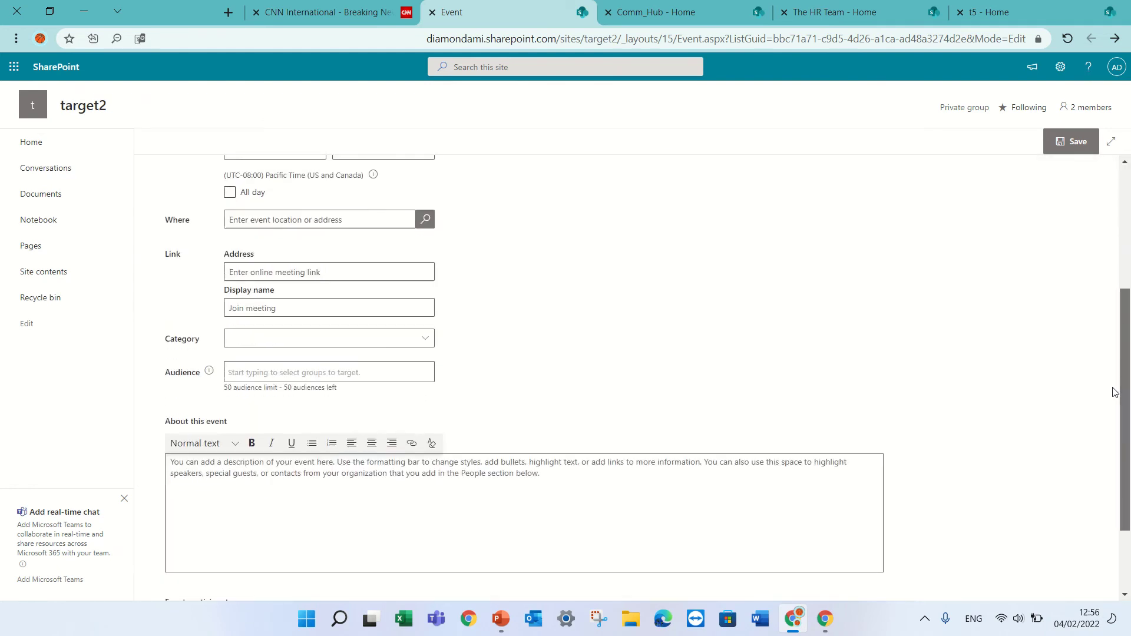
Set the event's audience to The HR Team Members, save it, and return Home.
click(338, 372)
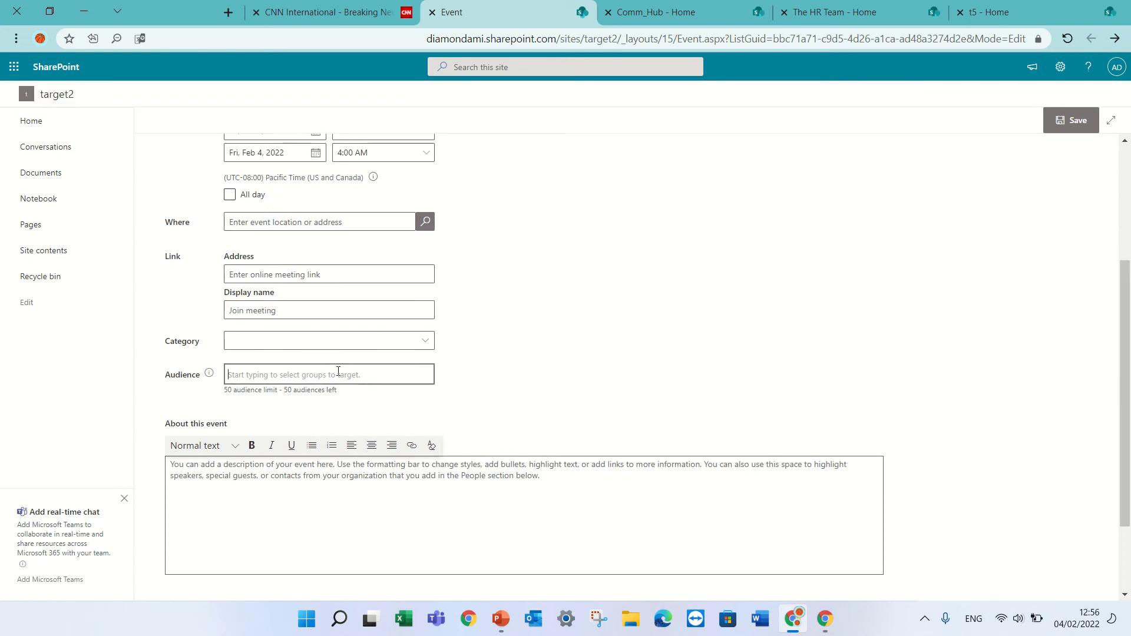
text(hr)
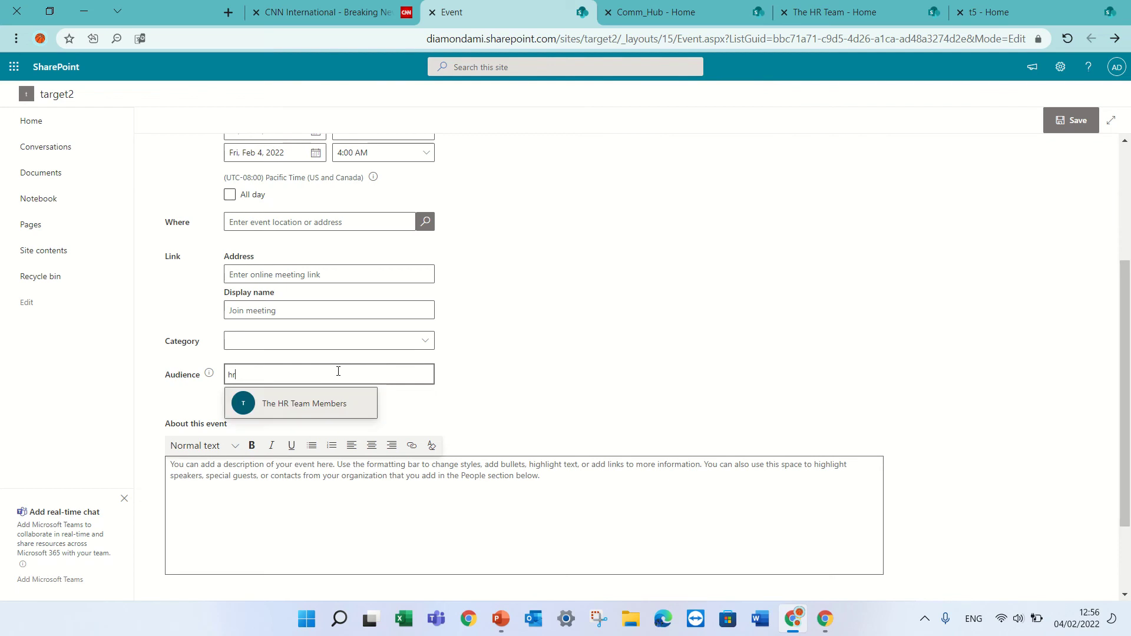
click(317, 402)
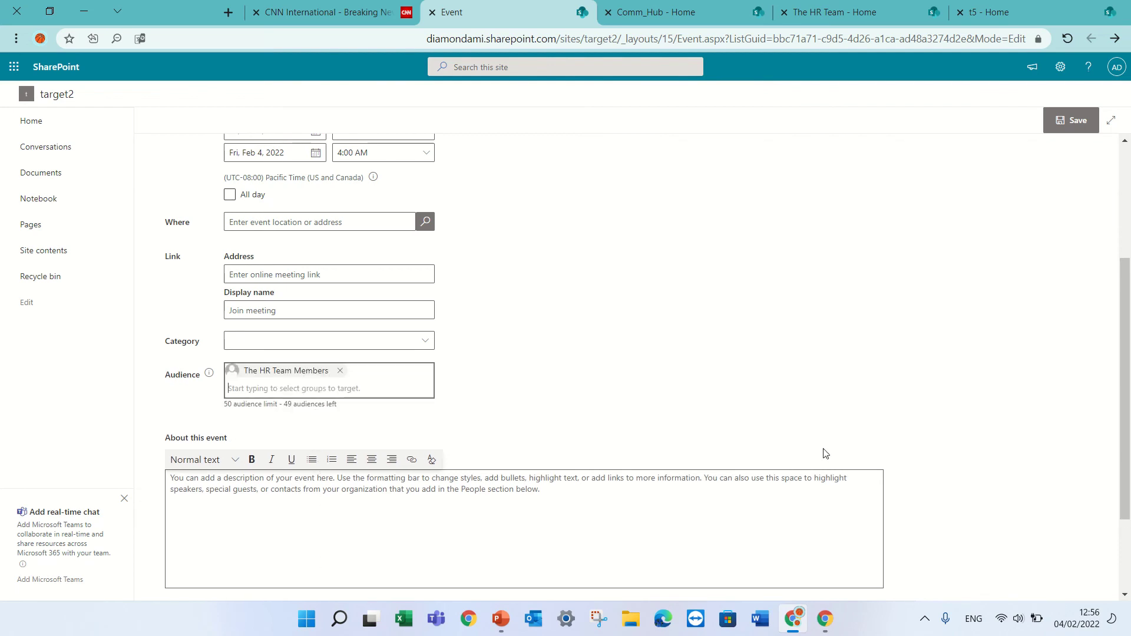
scroll(1127, 435, up, 4)
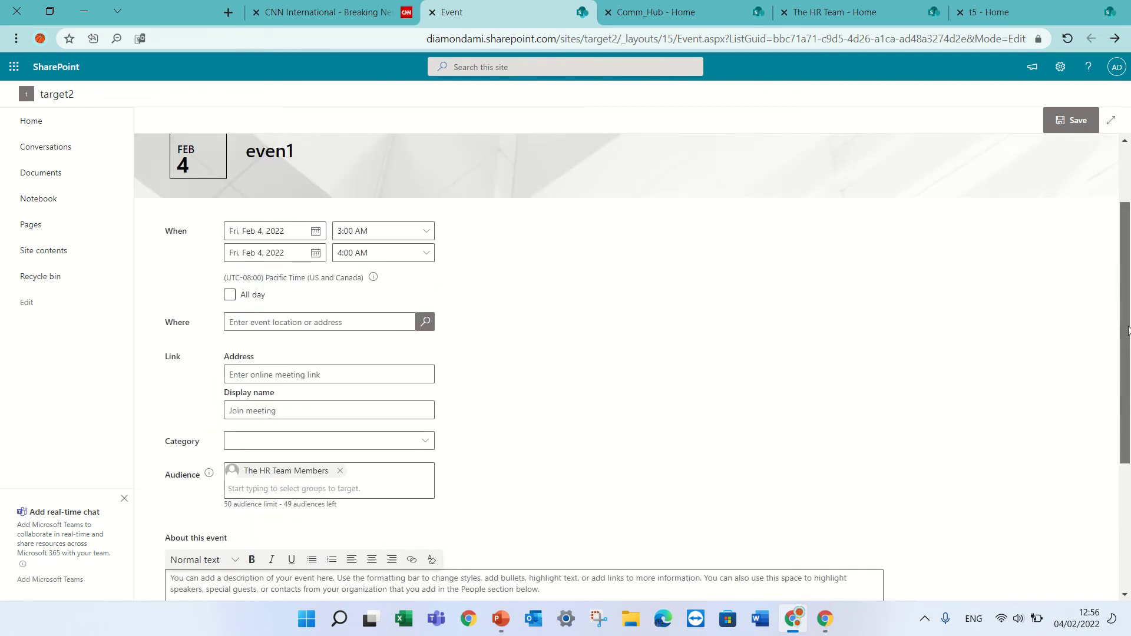
scroll(1125, 433, down, 5)
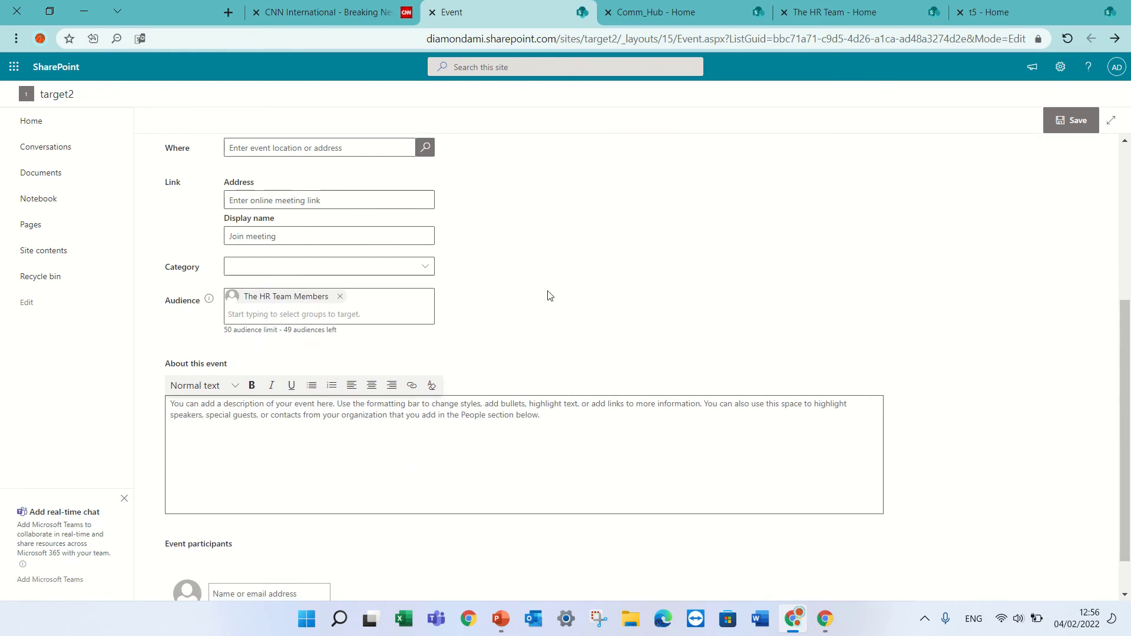
scroll(1125, 202, up, 5)
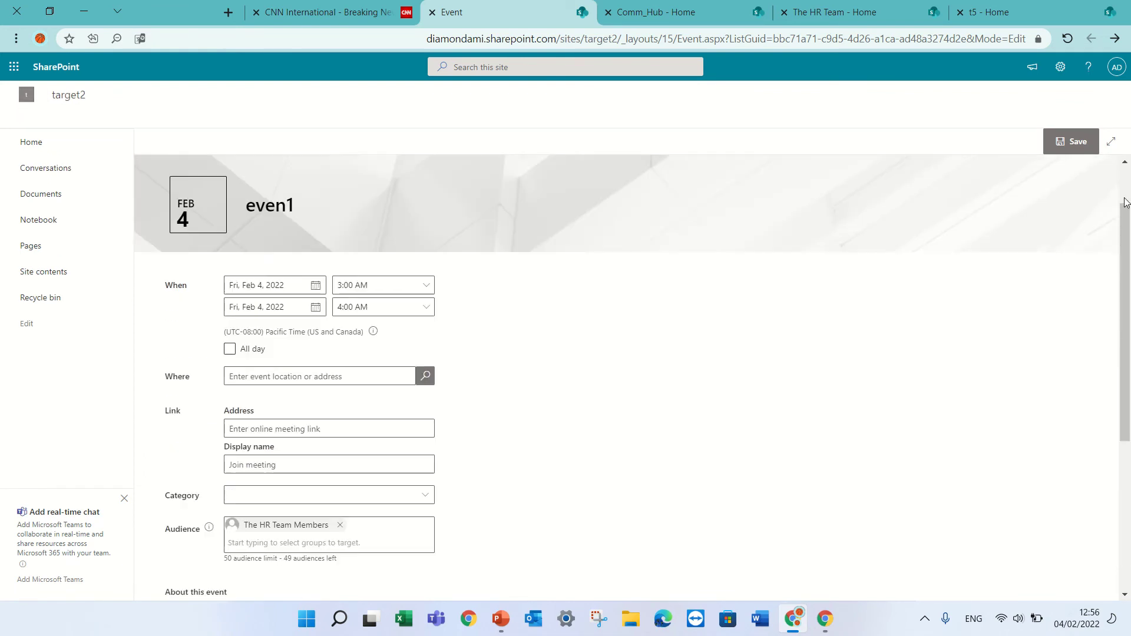
click(1071, 145)
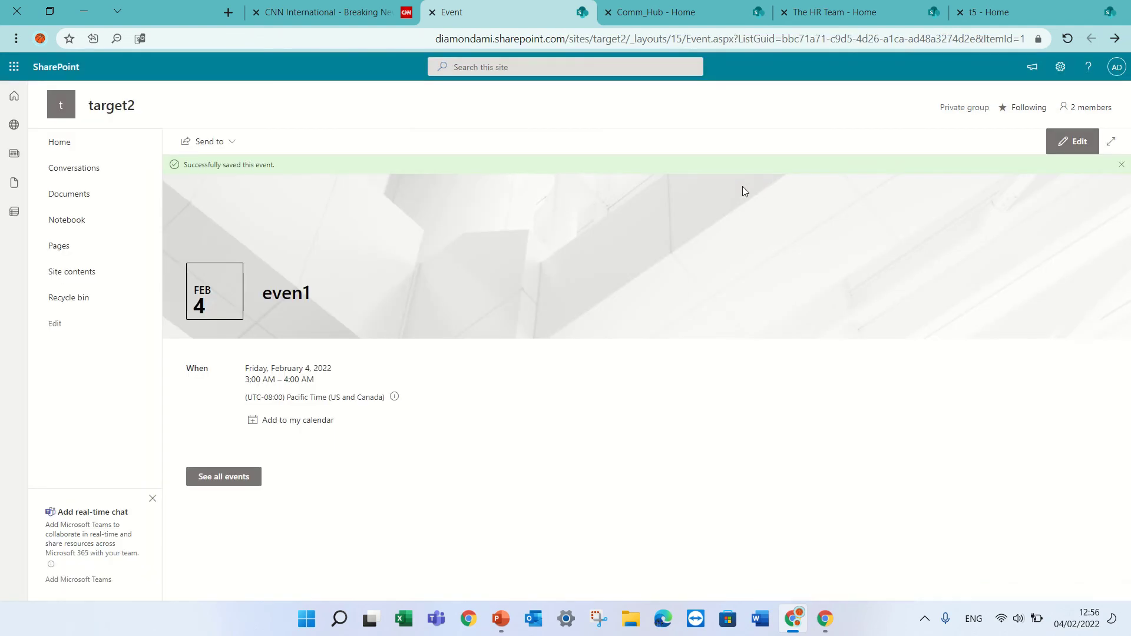
click(57, 145)
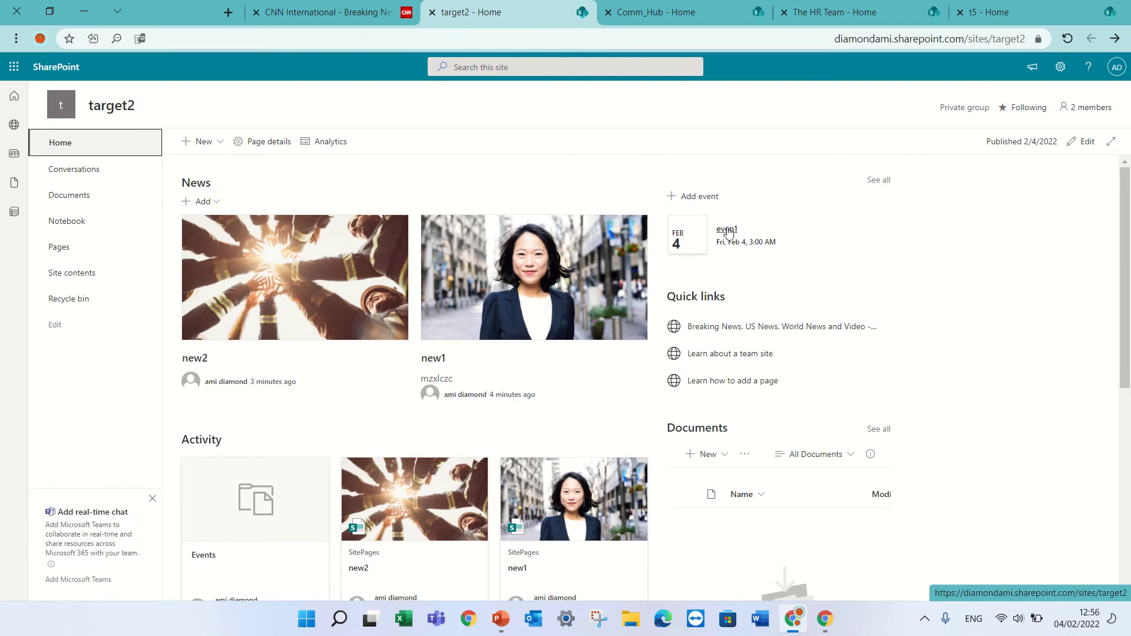
Start a new event titled 'event2'.
click(694, 200)
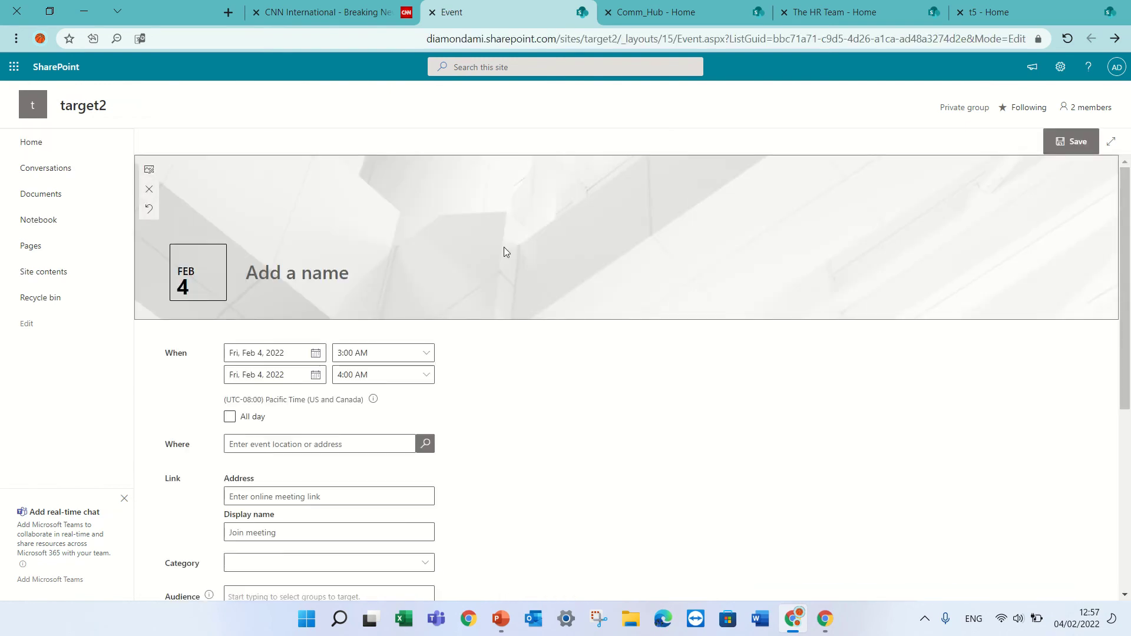
text(evebt)
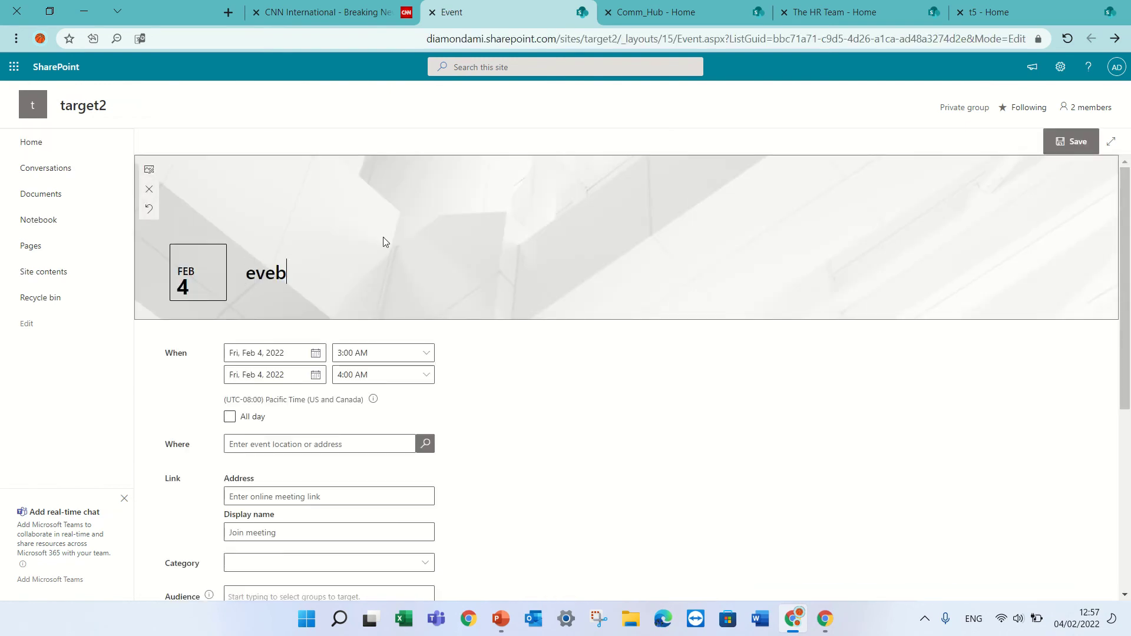
key(BackSpace)
key(BackSpace)
text(nt)
scroll(825, 318, down, 5)
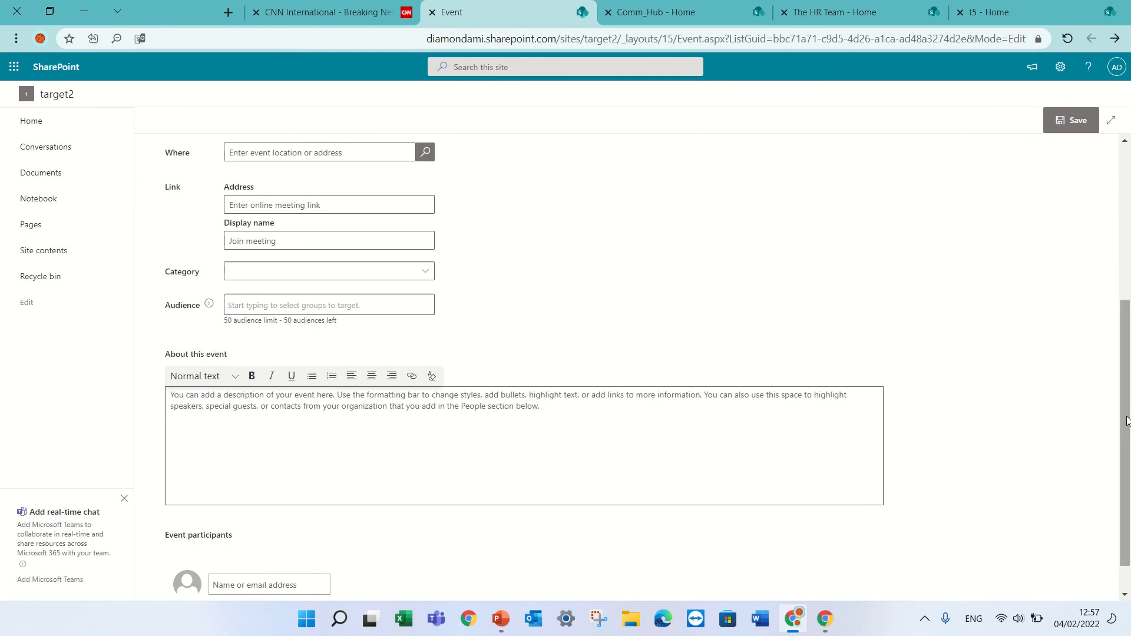
drag(1115, 397, 1115, 273)
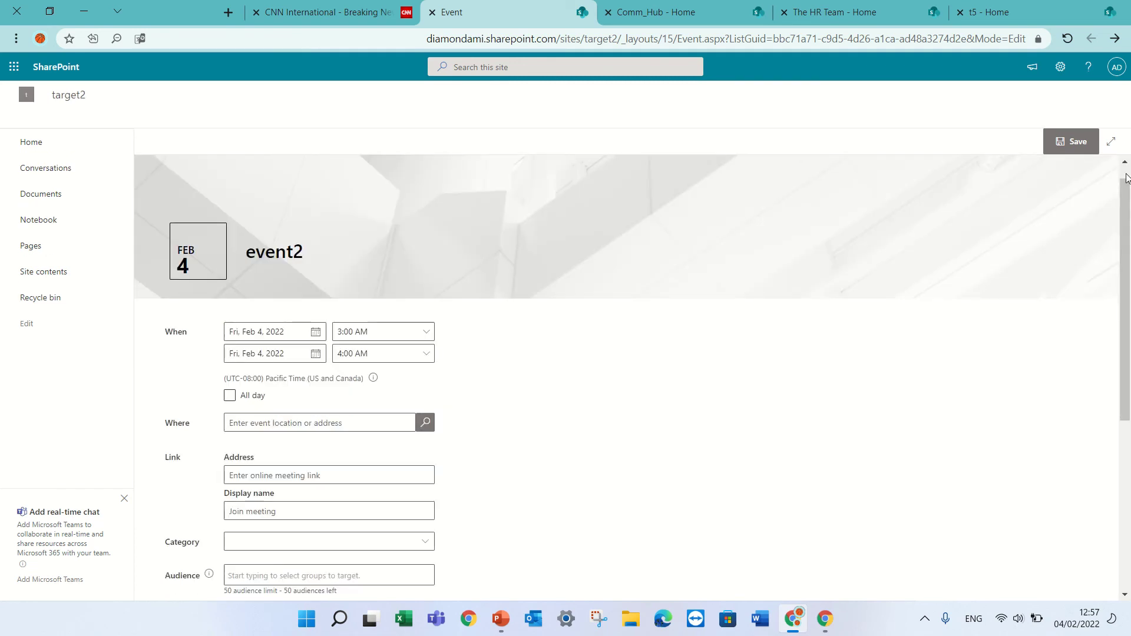
click(672, 246)
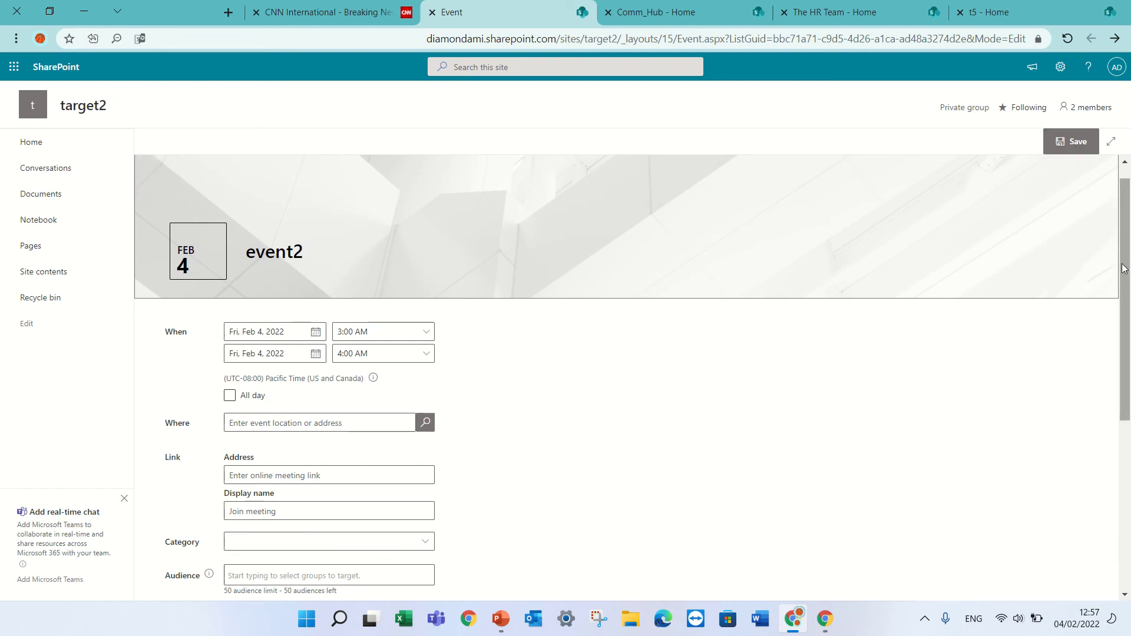
scroll(1125, 269, up, 2)
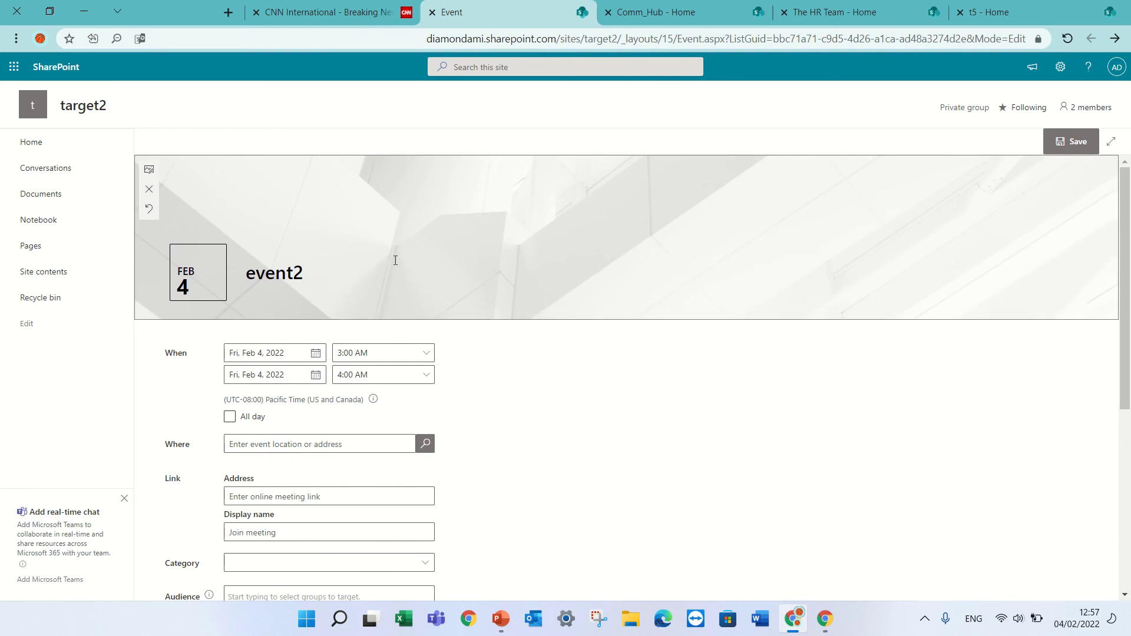
Use the cat-and-man stock image as the event banner, save, and return Home.
click(149, 170)
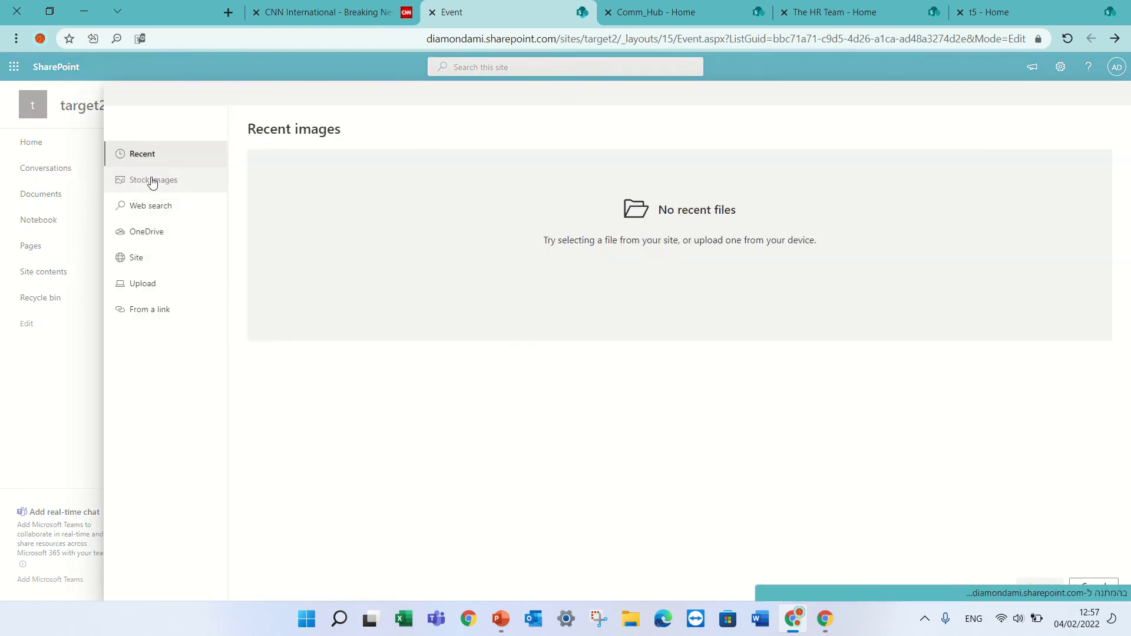
click(150, 179)
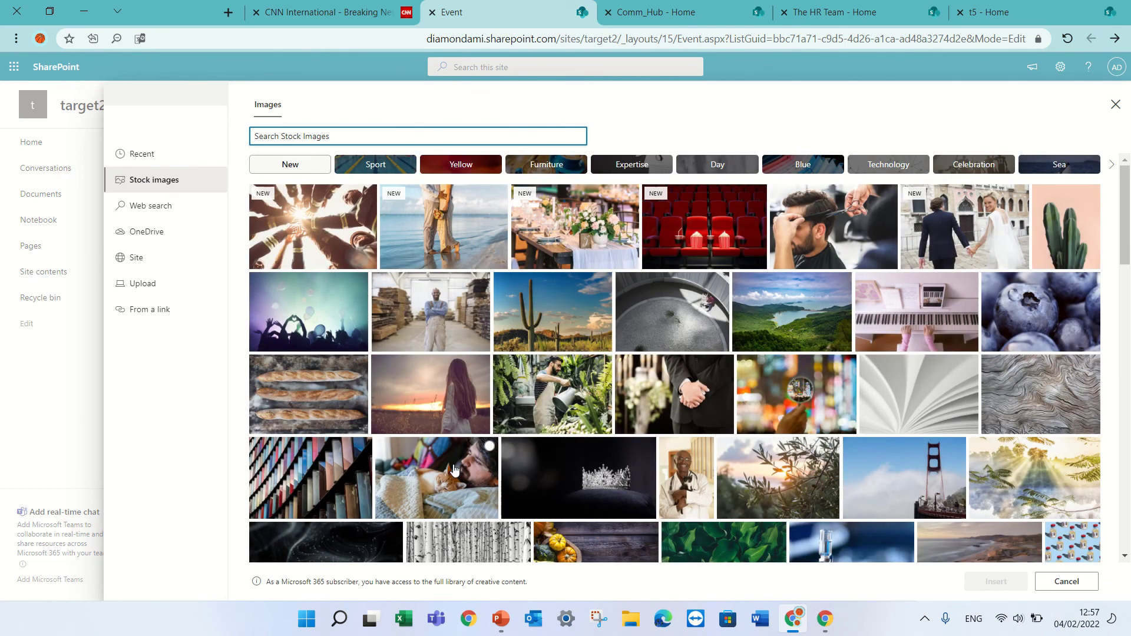
click(453, 469)
click(986, 580)
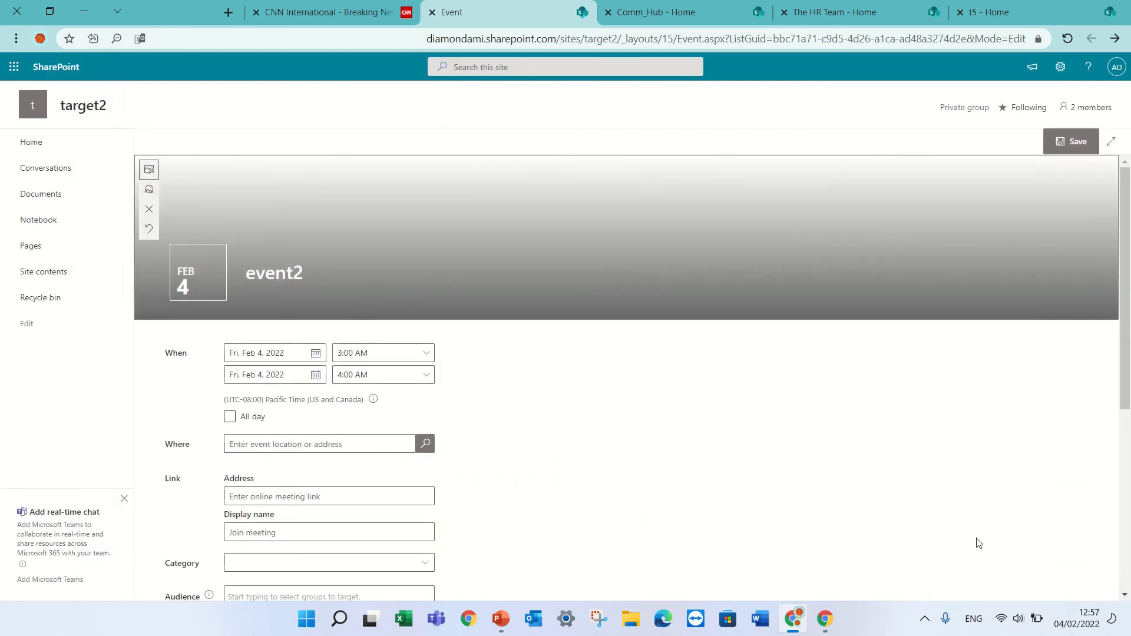
click(1077, 144)
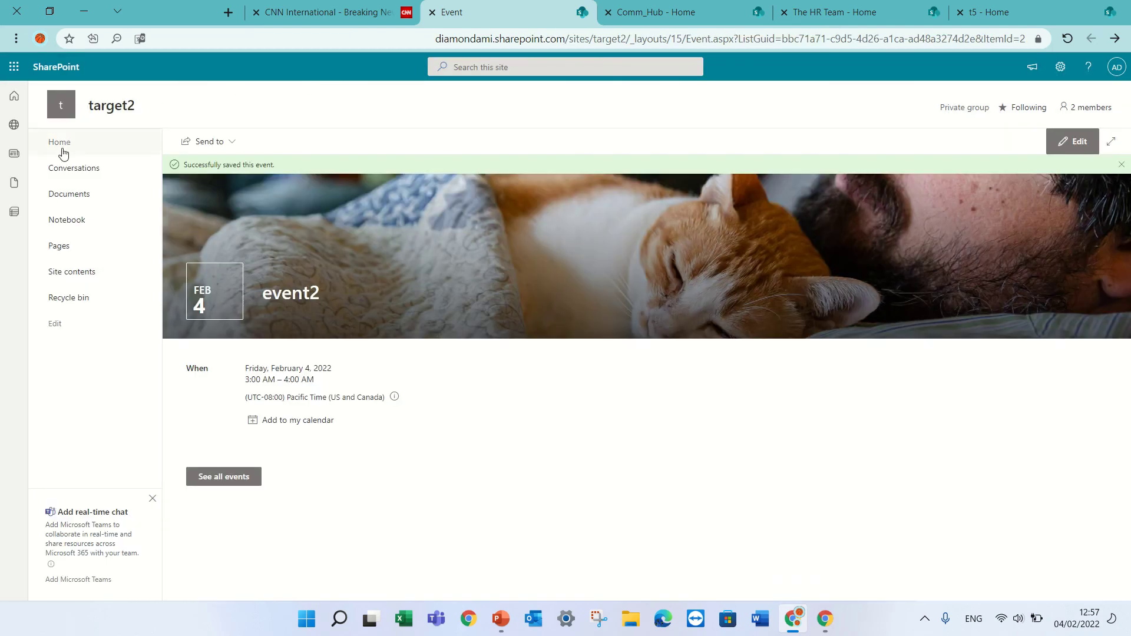
click(63, 152)
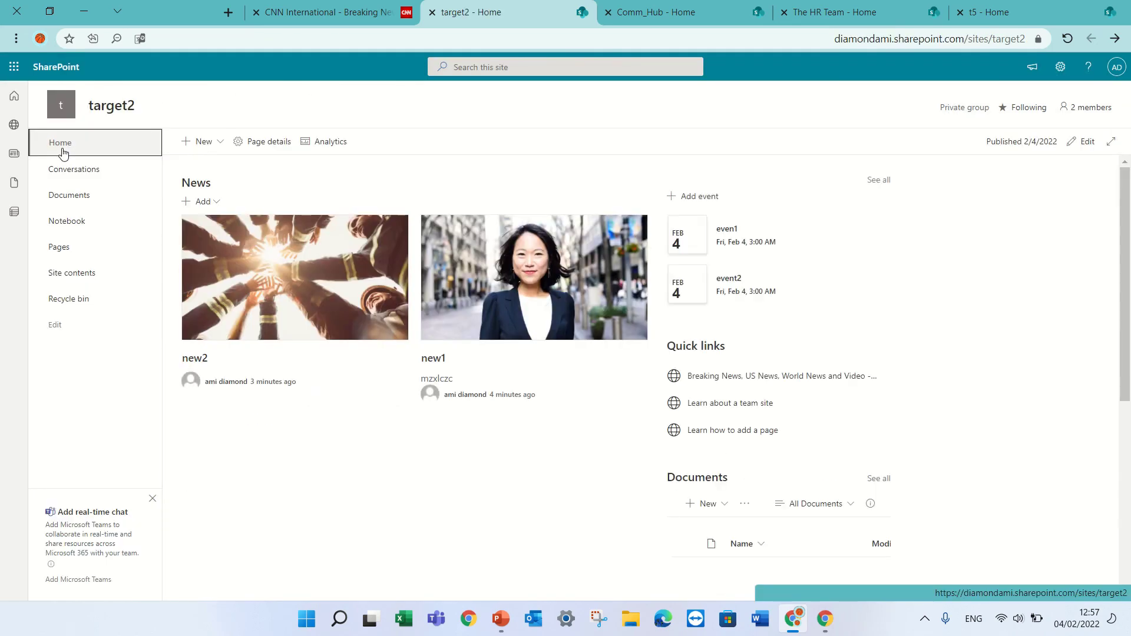
Reload the target2 home page, then edit and republish it with even1 and event2 listed.
click(1068, 38)
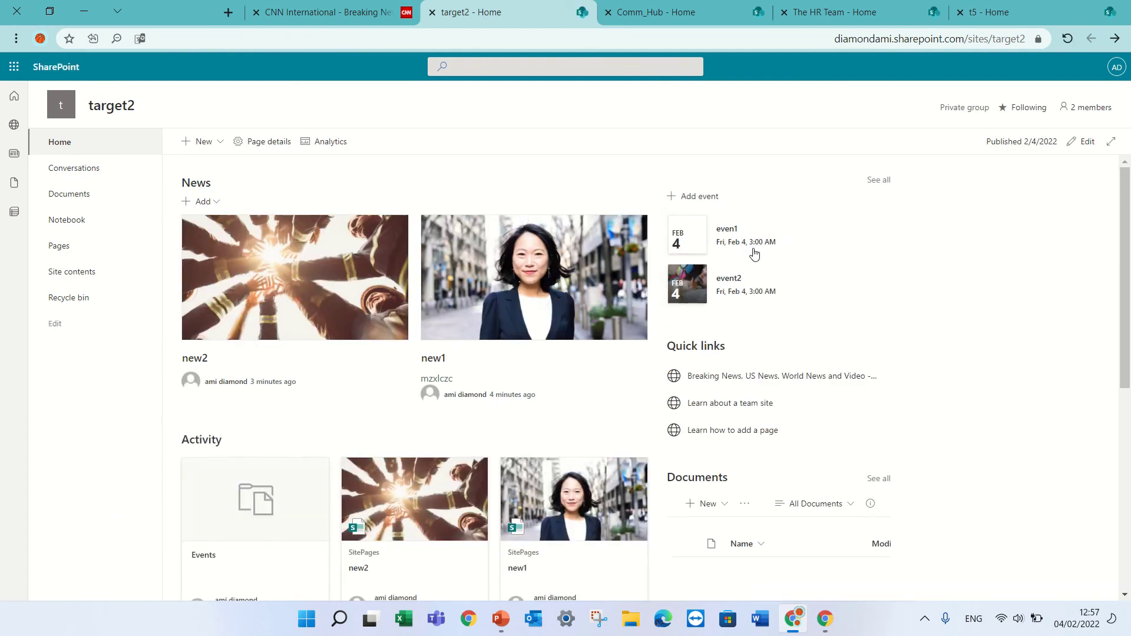
click(1086, 143)
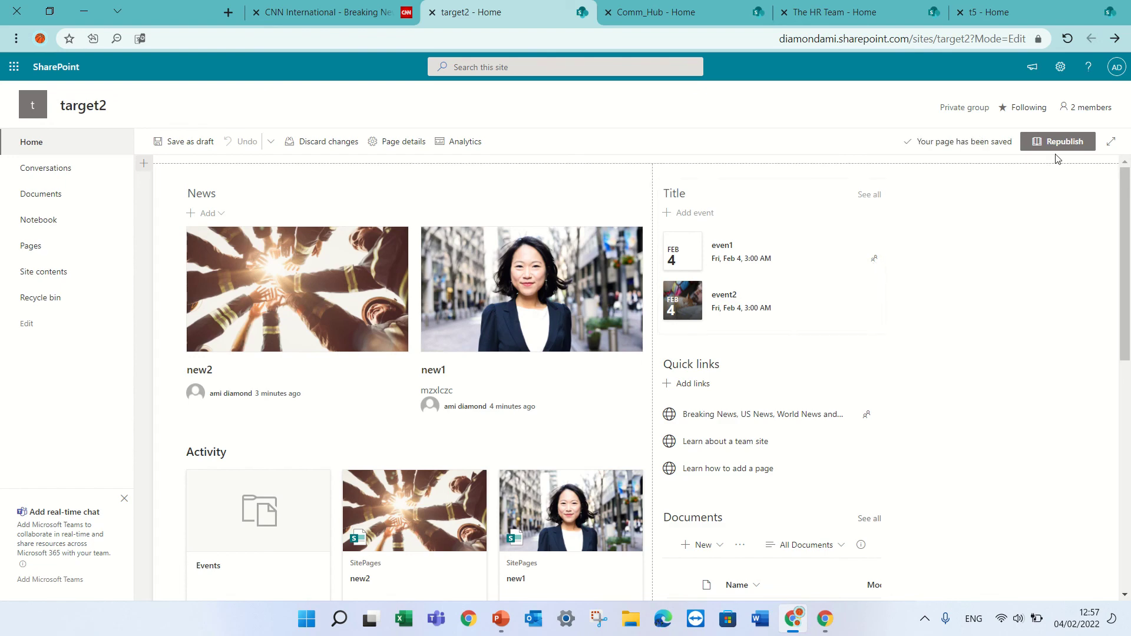
click(1068, 140)
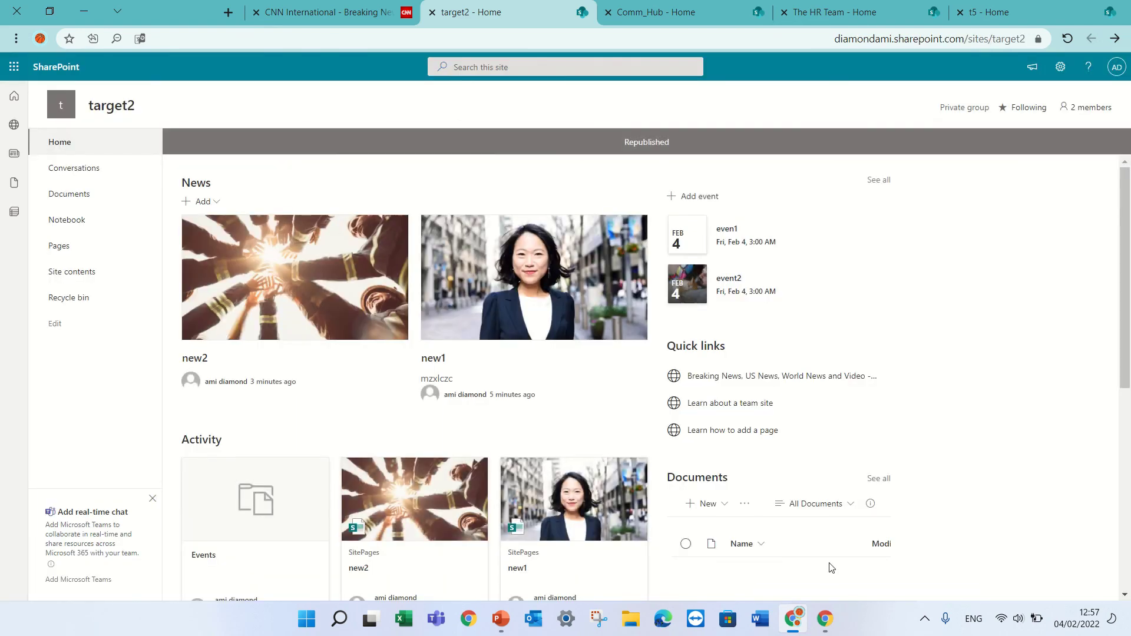
In the guest browser window, refresh target2 home to see only event2 in Events.
click(825, 620)
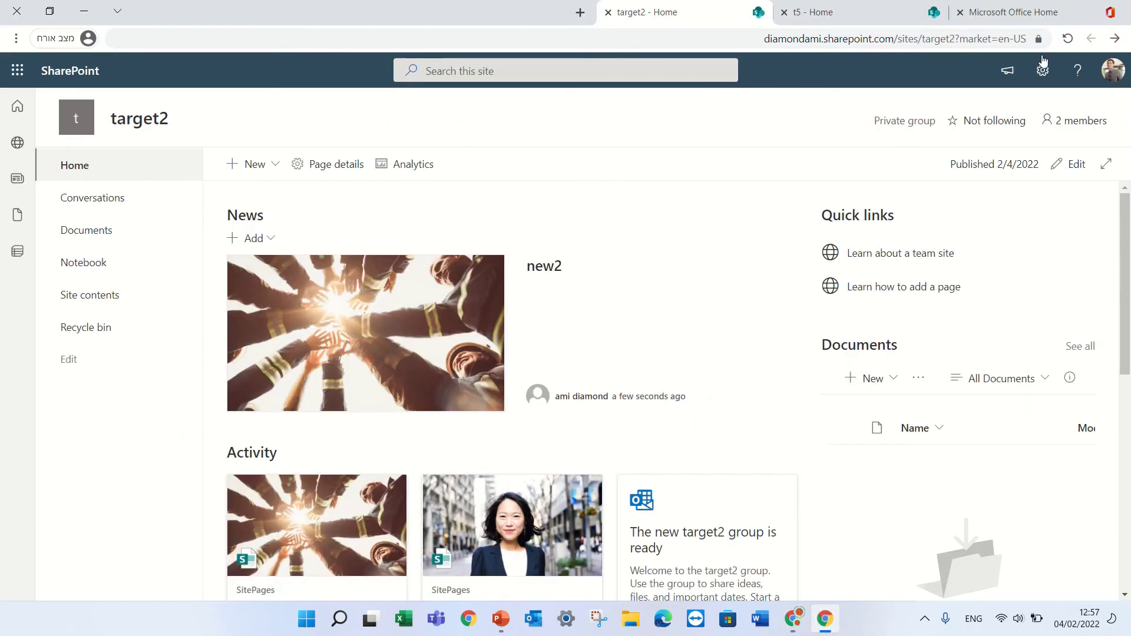
click(1067, 39)
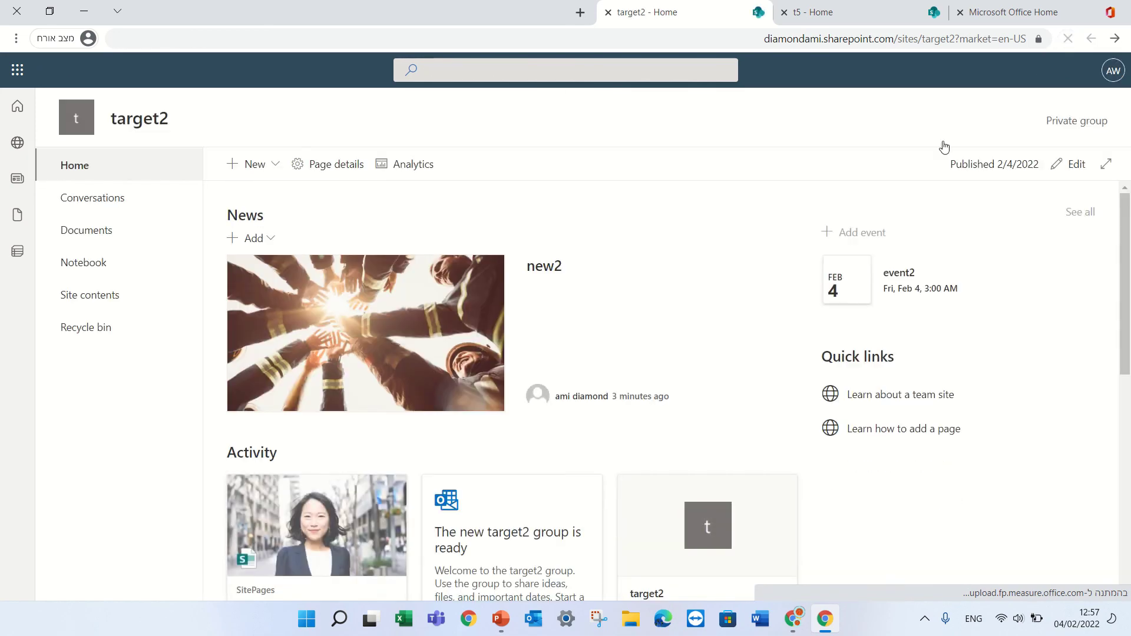